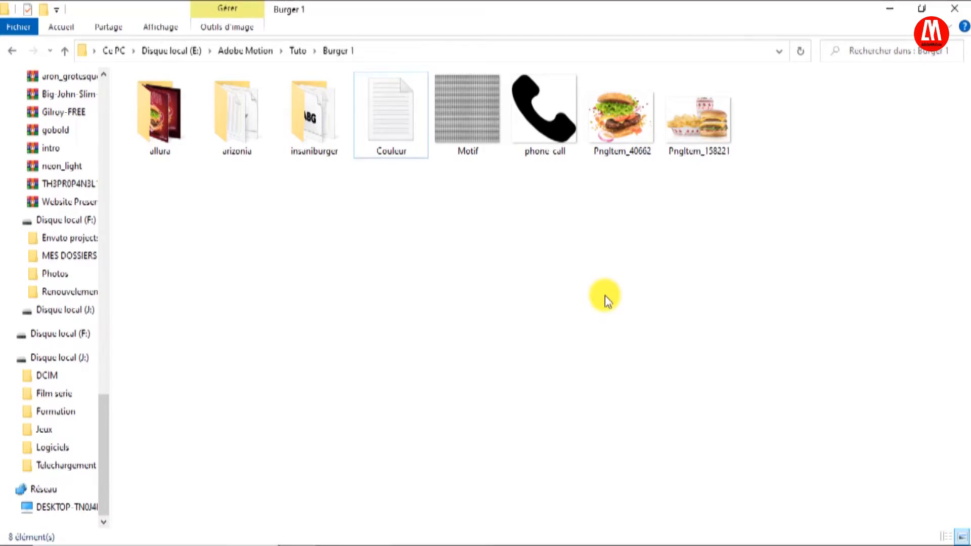
- Preview the Insanibc font in the insaniburger folder and return to the Burger 1 folder
{"action": "left_click_drag", "start_coordinate": [158, 174], "coordinate": [334, 242]}
{"action": "double_click", "coordinate": [340, 119]}
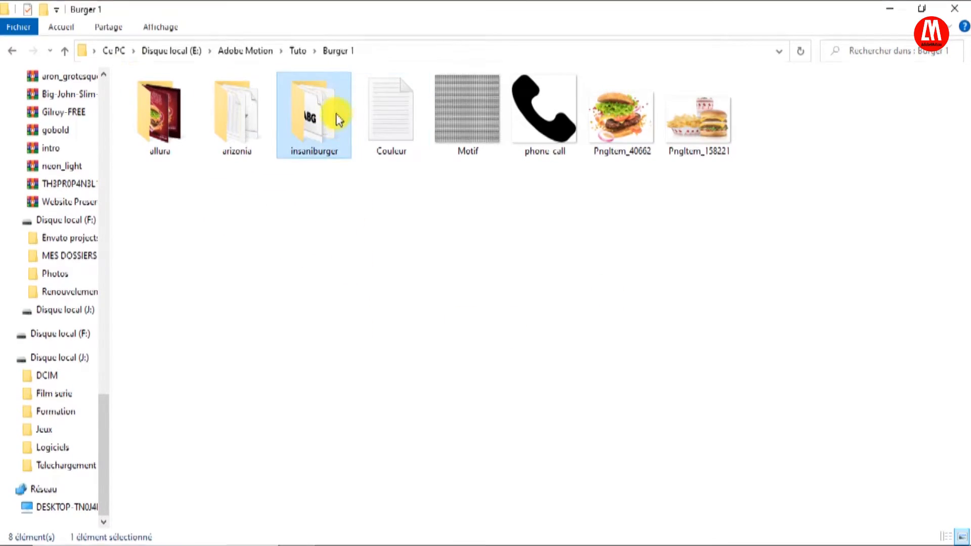
{"action": "double_click", "coordinate": [160, 99]}
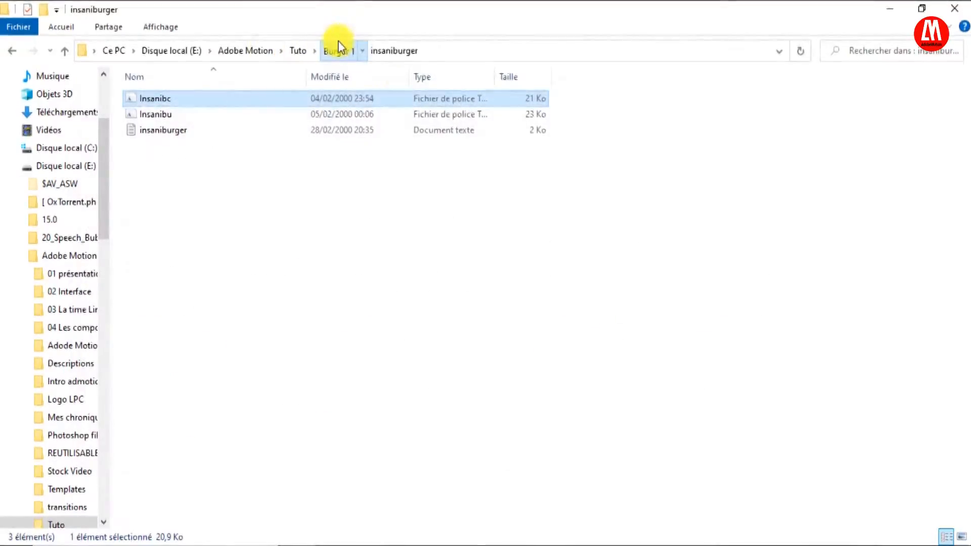
{"action": "left_click", "coordinate": [337, 47]}
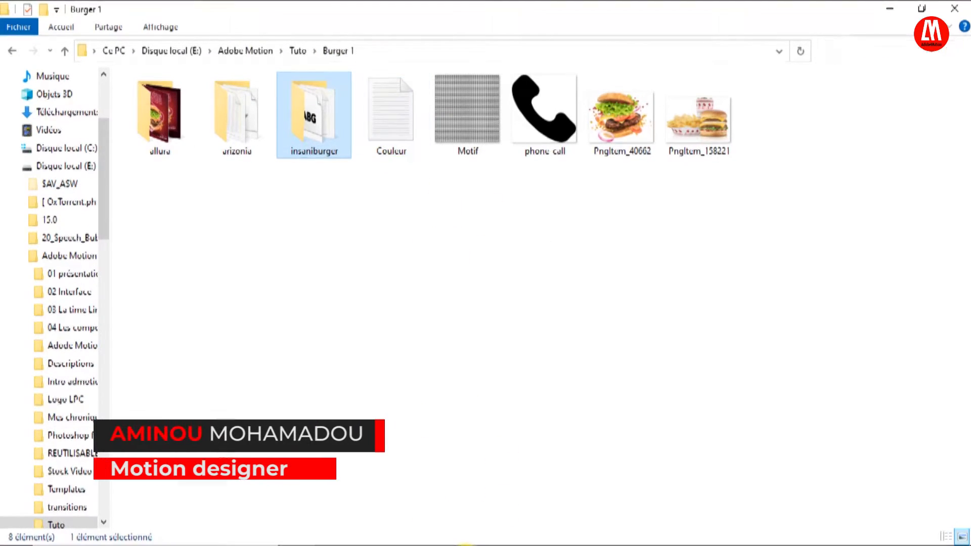
- Review the Couleur colour-code note and the Motif, phone-call and PngItem_40662 images among the project files
{"action": "left_click", "coordinate": [438, 544]}
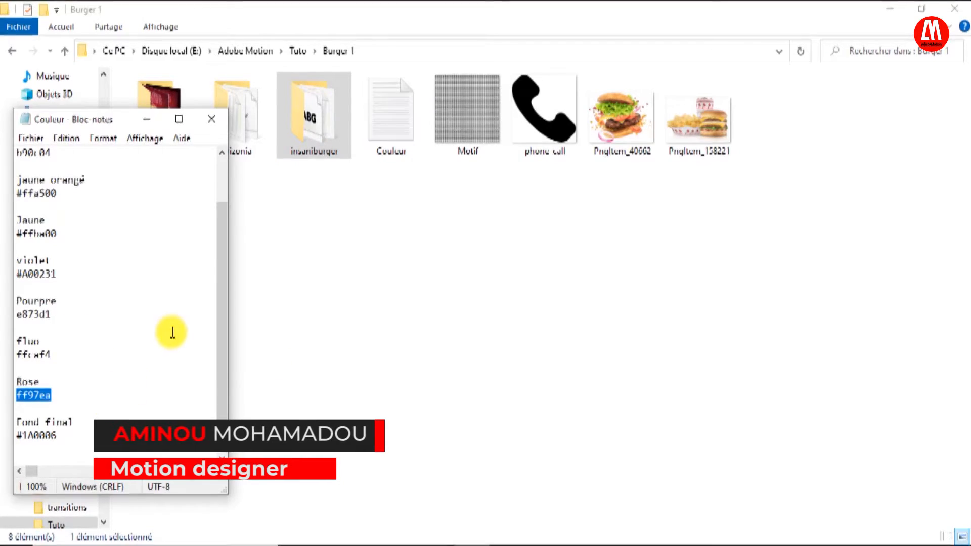
{"action": "left_click", "coordinate": [612, 286]}
{"action": "left_click", "coordinate": [462, 113]}
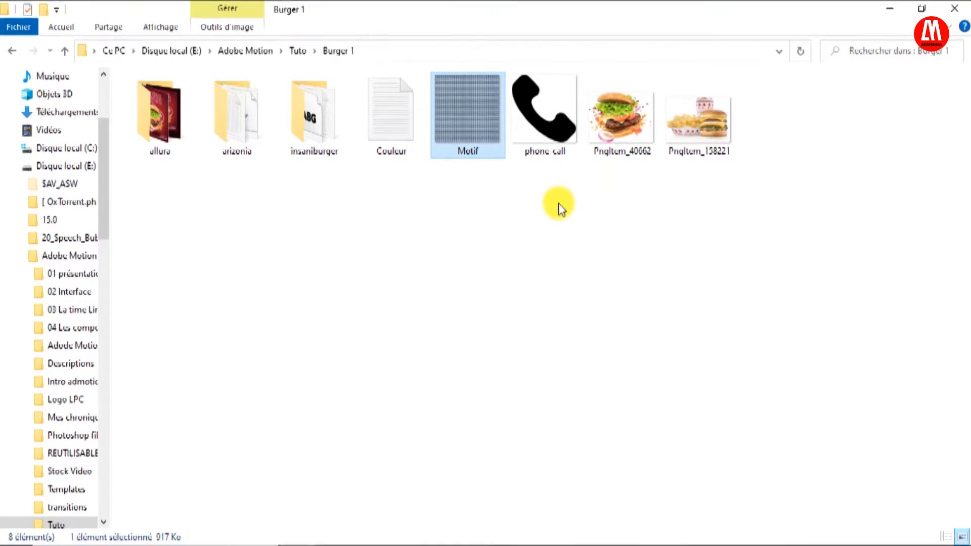
{"action": "left_click", "coordinate": [580, 152]}
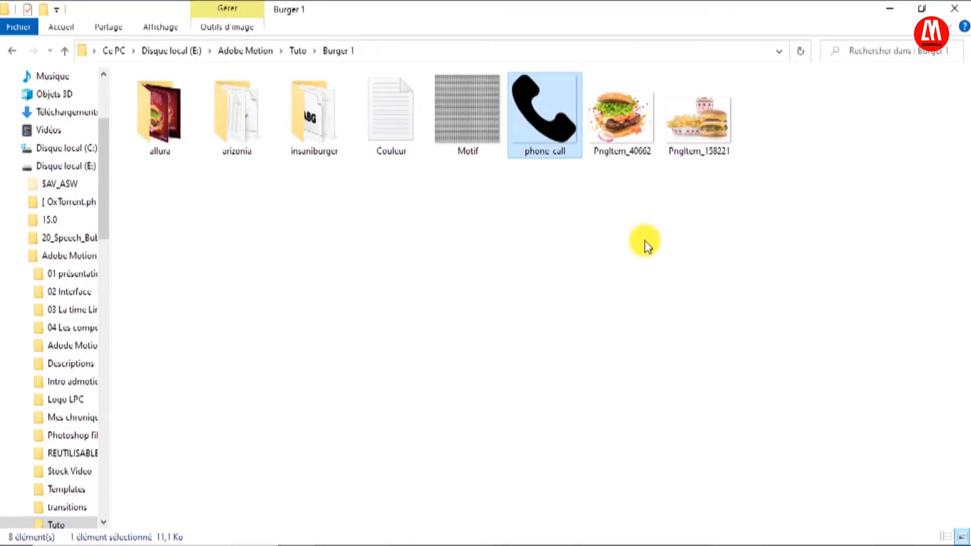
{"action": "left_click", "coordinate": [627, 142]}
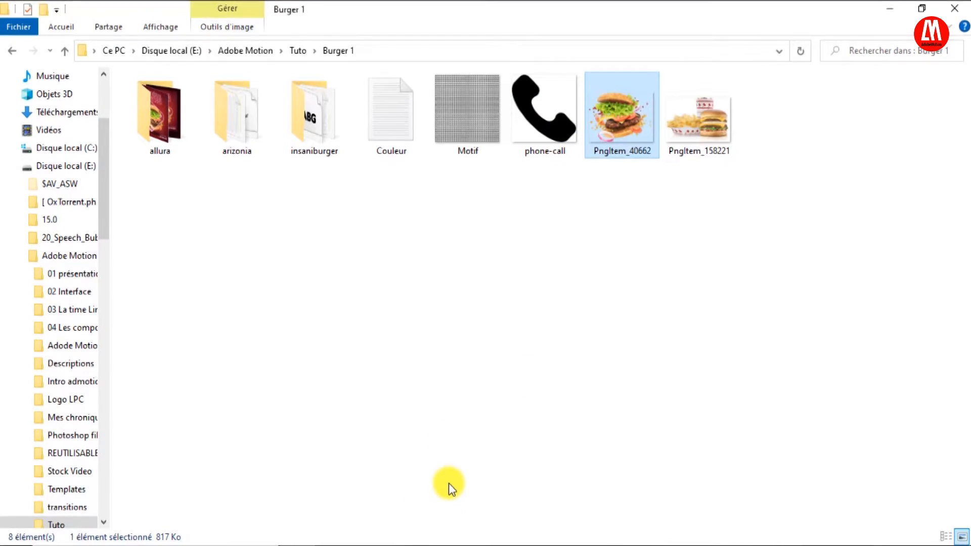
- Switch to Photoshop and add a solid colour fill layer above the background of the blank document
{"action": "left_click", "coordinate": [438, 545]}
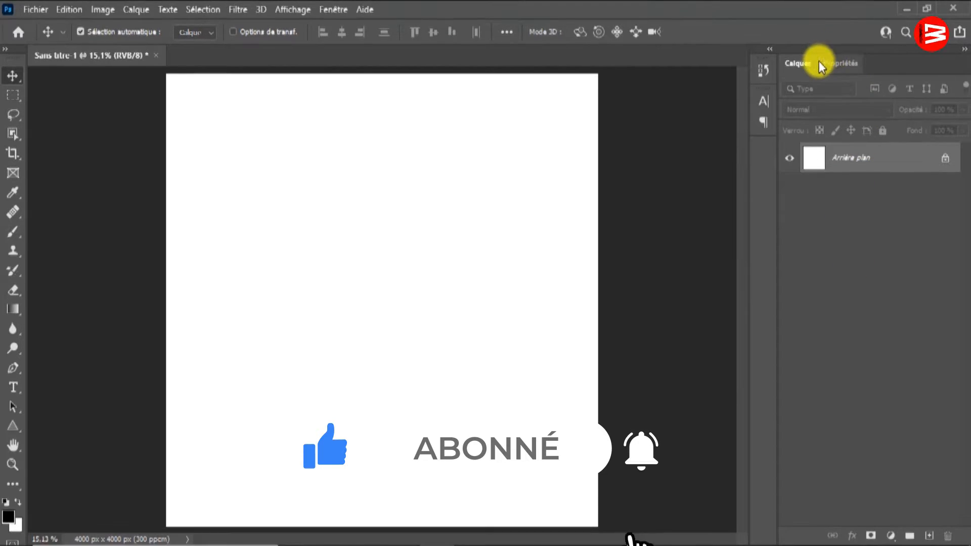
{"action": "left_click", "coordinate": [891, 534]}
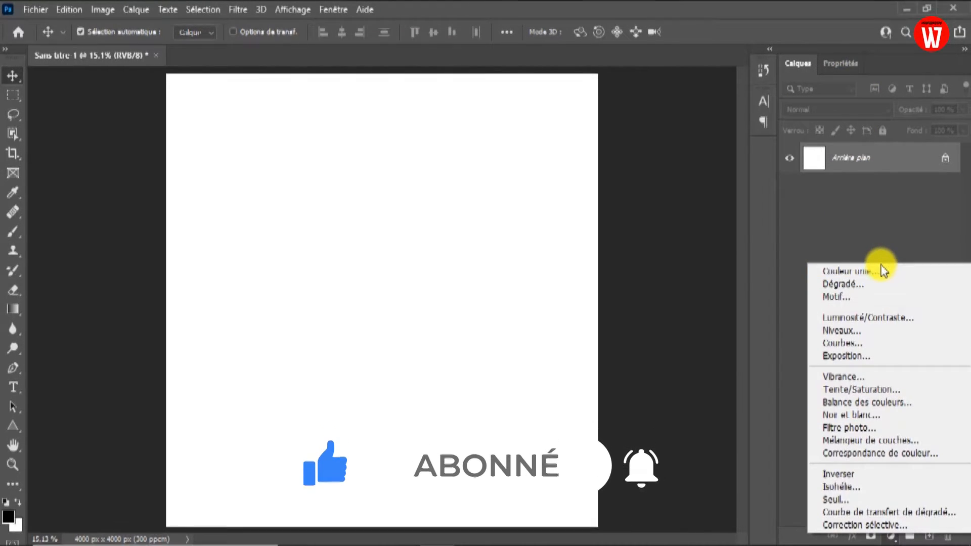
{"action": "left_click", "coordinate": [883, 271]}
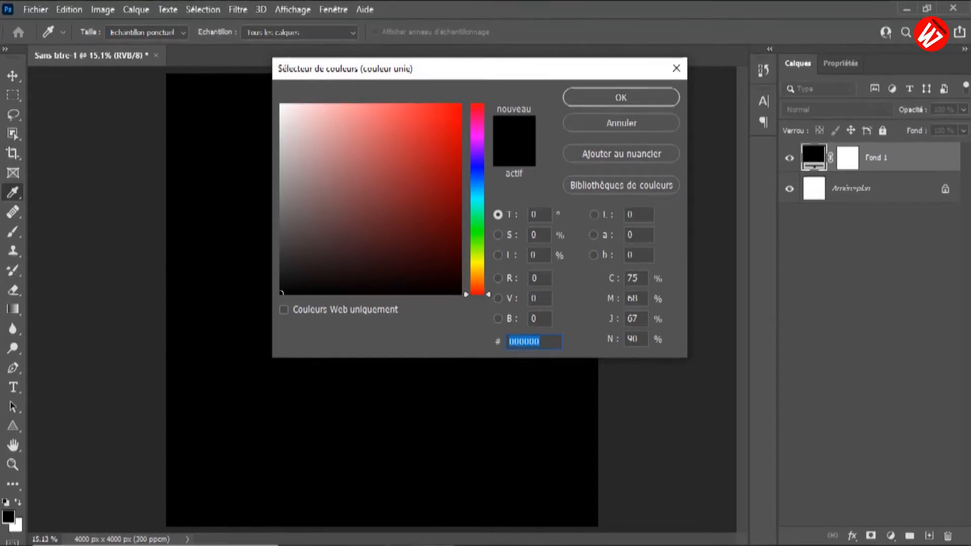
- Set the fill layer's colour to the violet code #A00231 copied from the Couleur note
{"action": "key", "text": "alt+Tab"}
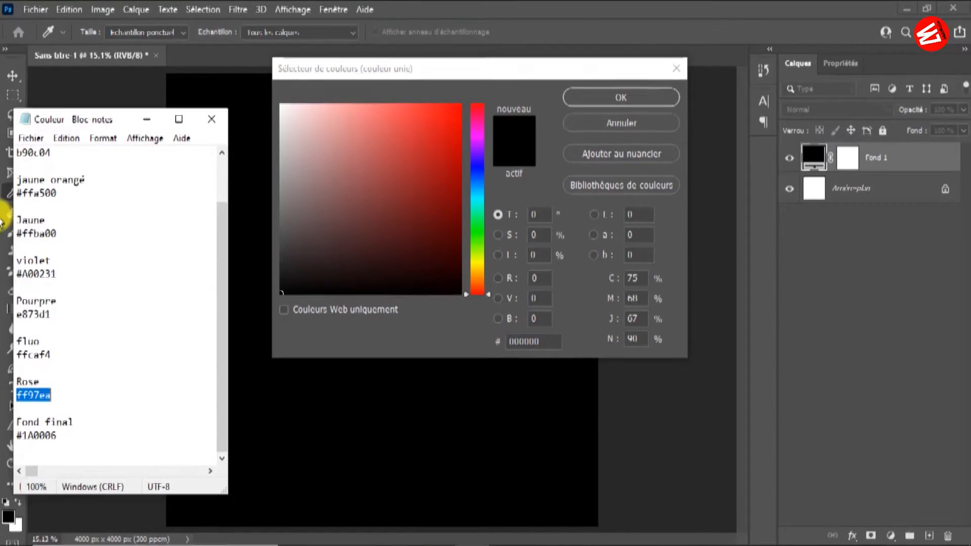
{"action": "double_click", "coordinate": [37, 274]}
{"action": "right_click", "coordinate": [37, 275]}
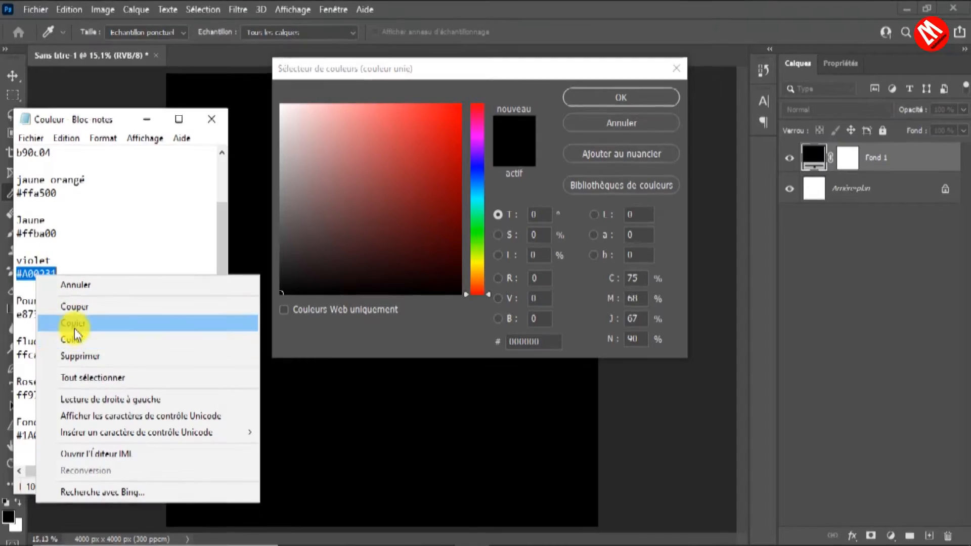
{"action": "left_click", "coordinate": [72, 322]}
{"action": "left_click", "coordinate": [527, 341]}
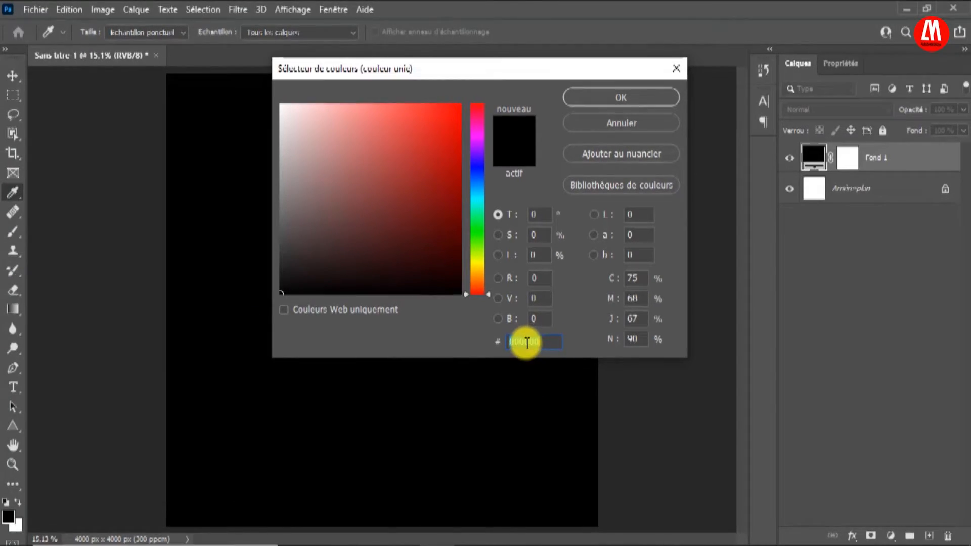
{"action": "right_click", "coordinate": [527, 340]}
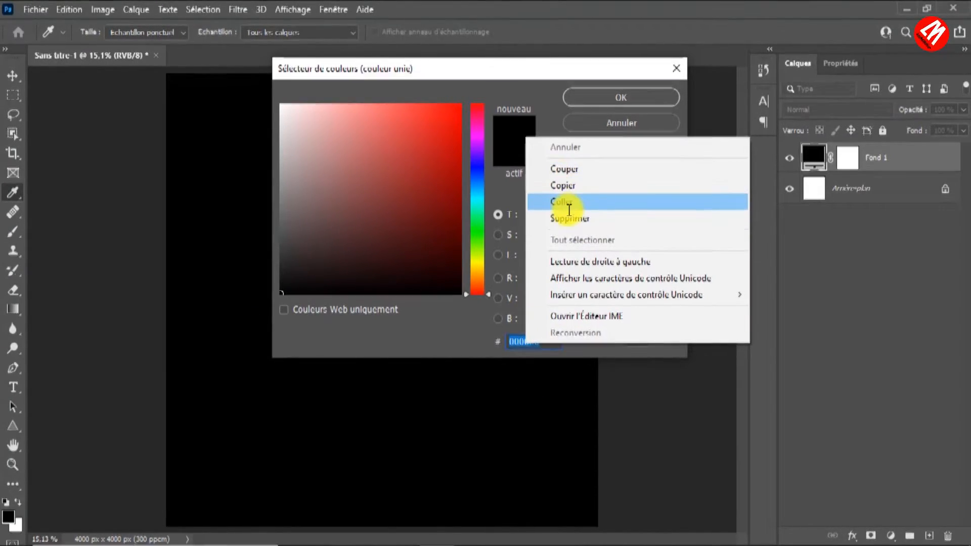
{"action": "left_click", "coordinate": [565, 204]}
{"action": "left_click", "coordinate": [618, 104]}
{"action": "key", "text": "v"}
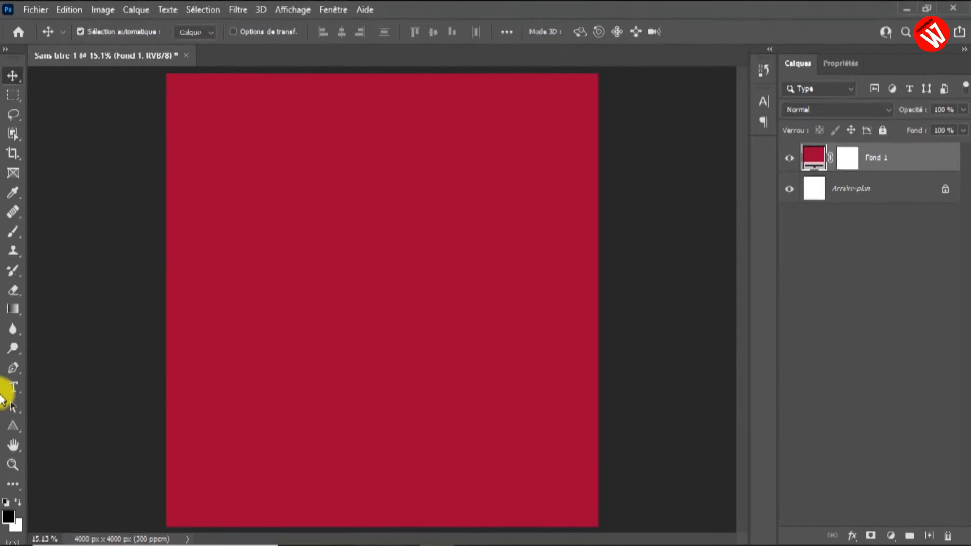
- Draw a black triangle shape about 2443 by 2311 px over the red background
{"action": "right_click", "coordinate": [12, 429]}
{"action": "left_click", "coordinate": [86, 454]}
{"action": "left_click_drag", "start_coordinate": [314, 155], "coordinate": [575, 415]}
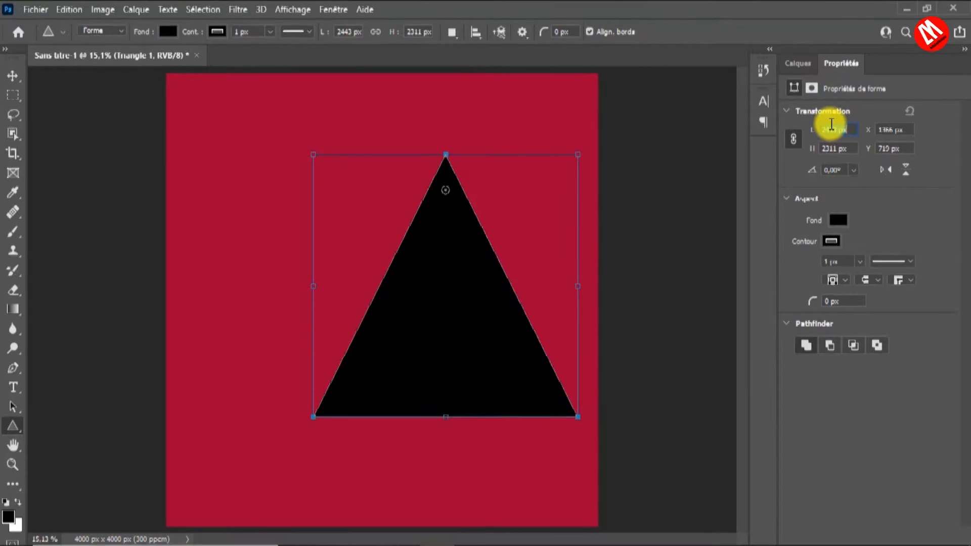
- Resize the triangle with proportions linked, entering 3000 px for the width and 3000 px for the height
{"action": "type", "text": "3000"}
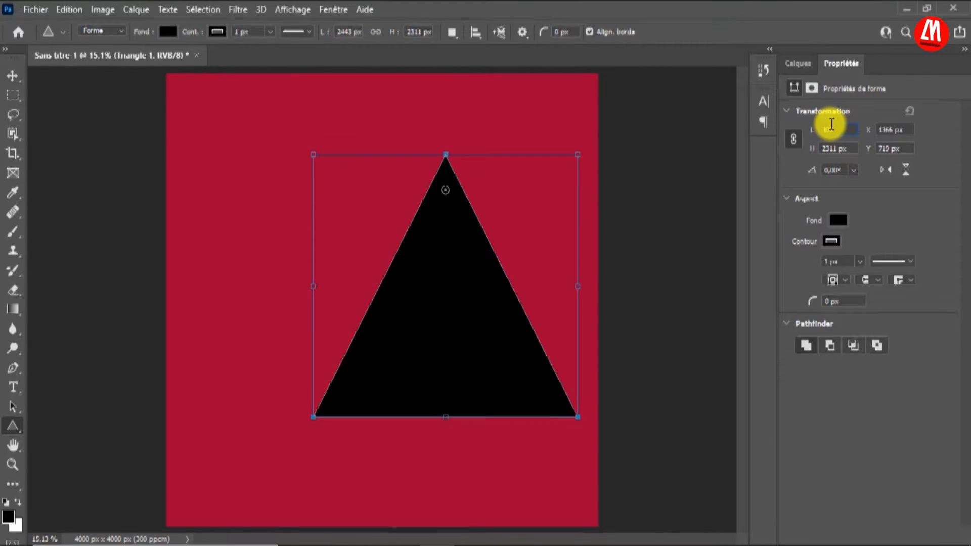
{"action": "left_click", "coordinate": [852, 147]}
{"action": "left_click_drag", "start_coordinate": [852, 146], "coordinate": [820, 148]}
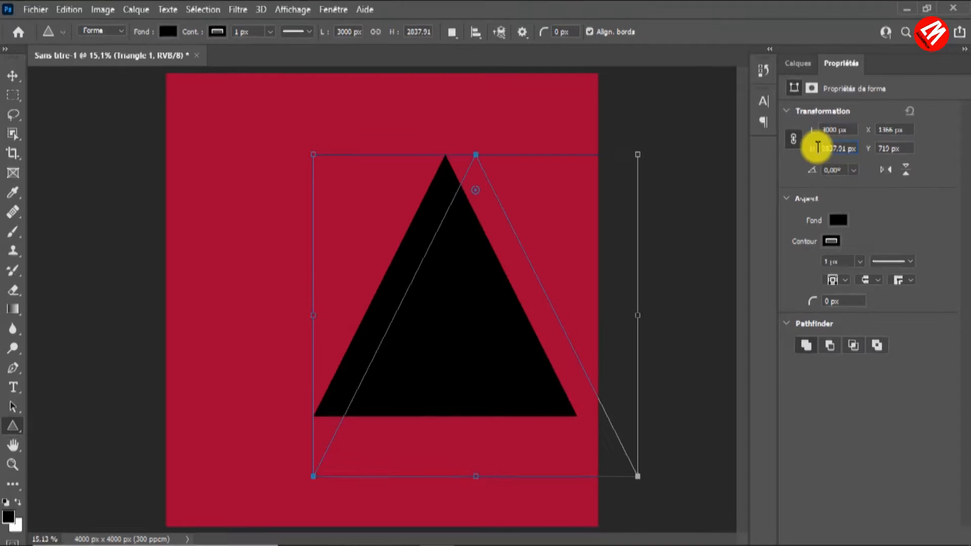
{"action": "type", "text": "3000"}
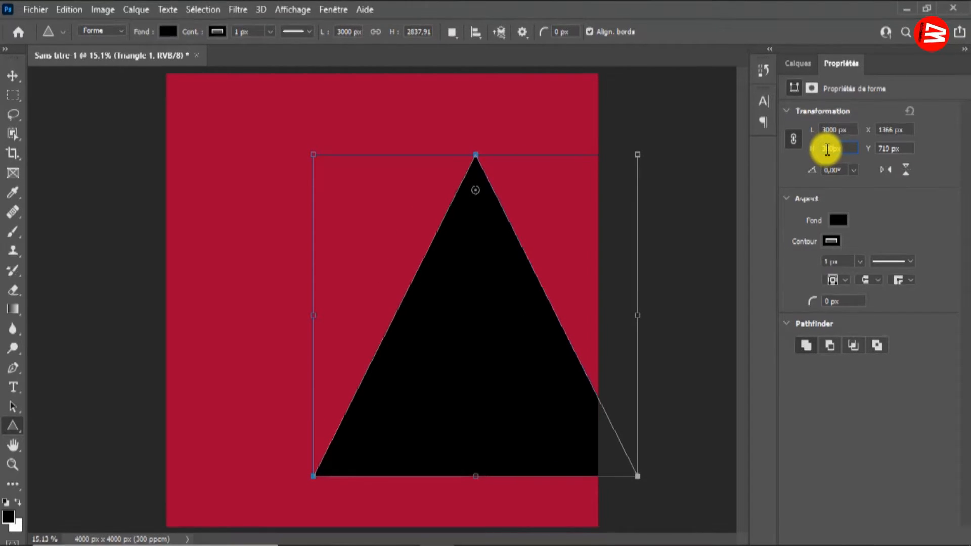
{"action": "left_click", "coordinate": [838, 224]}
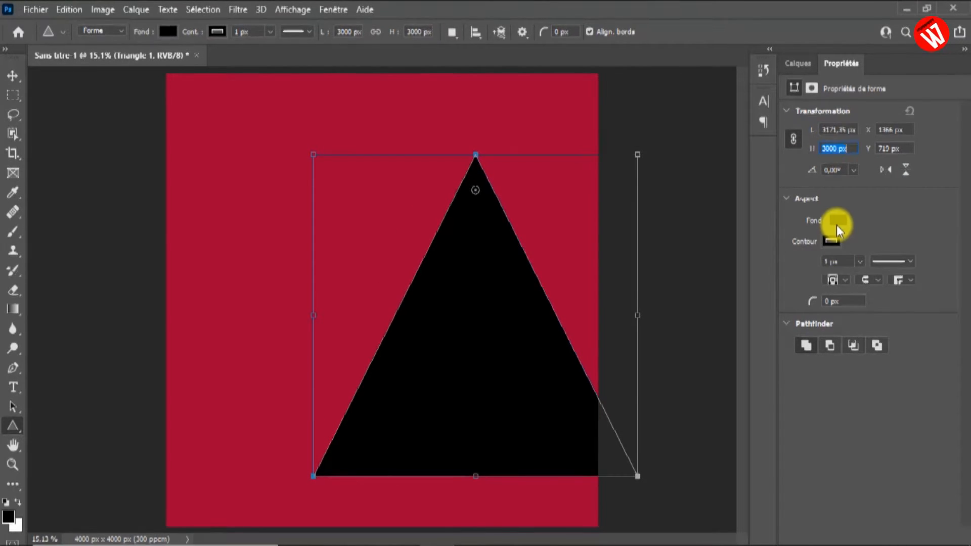
{"action": "left_click", "coordinate": [854, 215]}
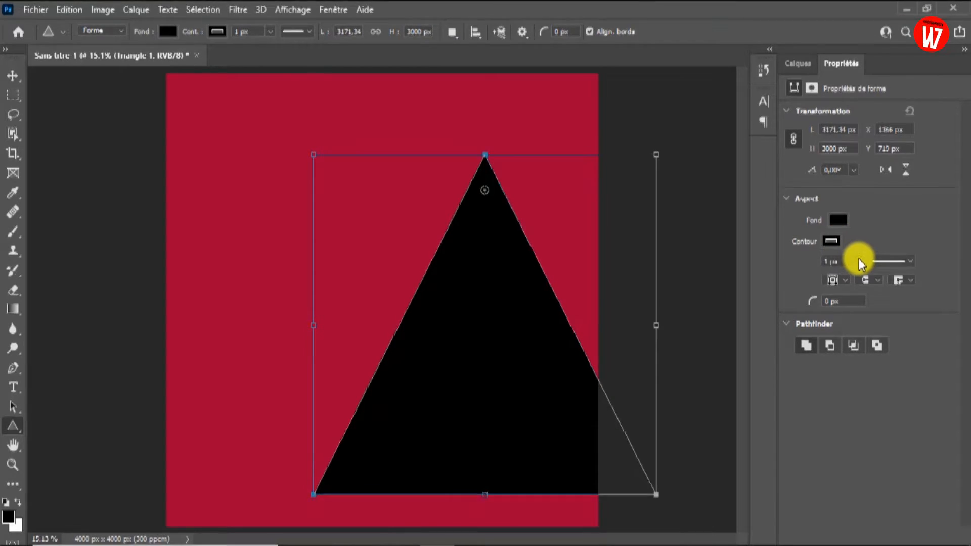
- Set the triangle's stroke width to 0 px and its corner radius to 300 px
{"action": "left_click_drag", "start_coordinate": [860, 281], "coordinate": [828, 277]}
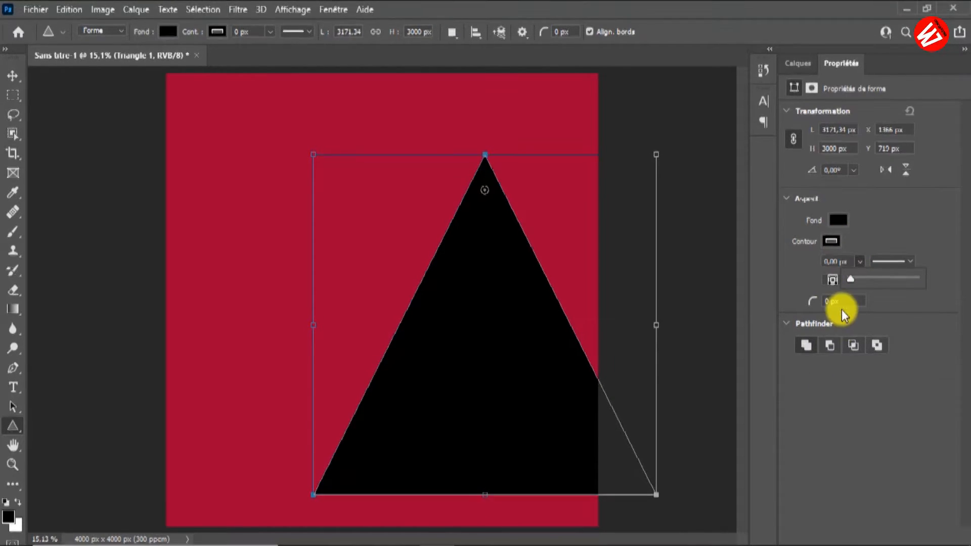
{"action": "left_click", "coordinate": [855, 302]}
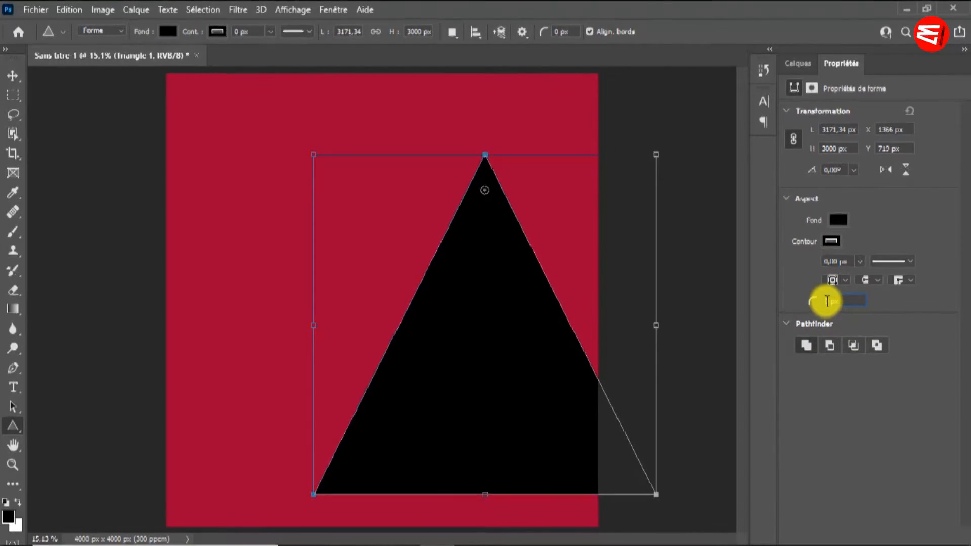
{"action": "left_click", "coordinate": [828, 301]}
{"action": "key", "text": "Return"}
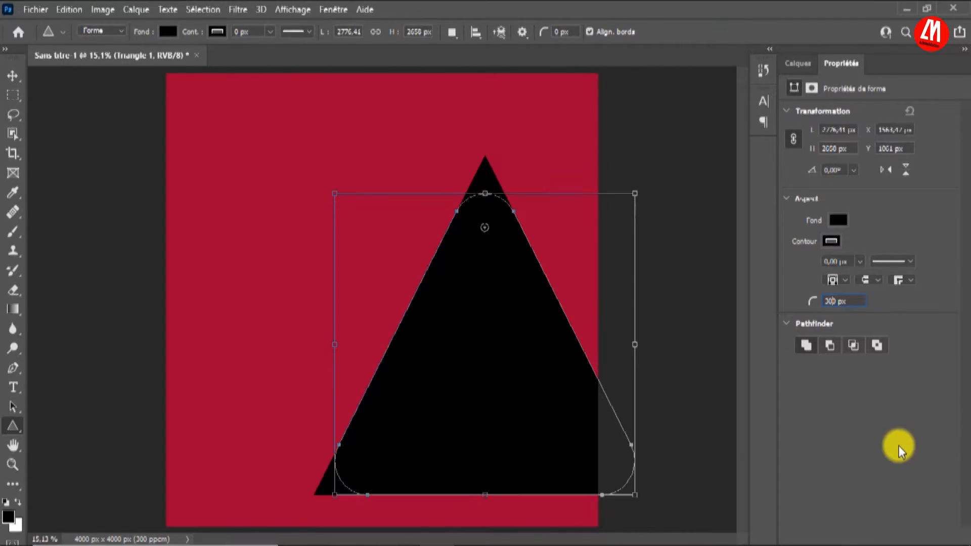
- Move the rounded triangle to the centre of the canvas and set its layer's fill opacity to 0%
{"action": "left_click", "coordinate": [10, 77]}
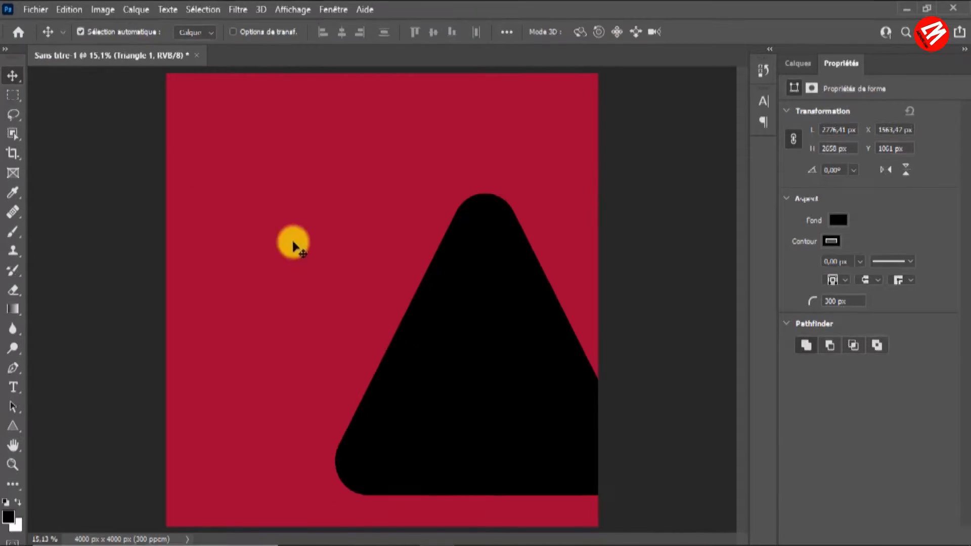
{"action": "left_click_drag", "start_coordinate": [498, 395], "coordinate": [396, 358]}
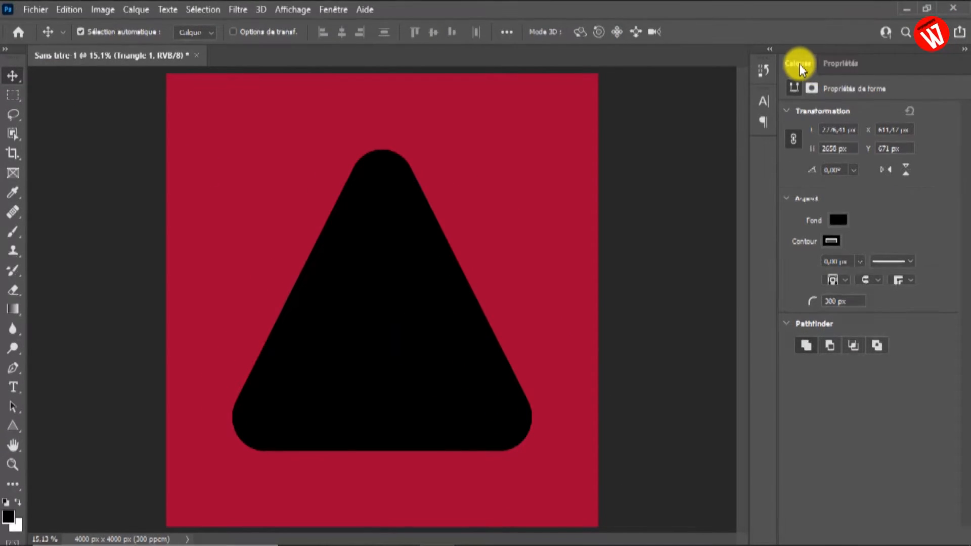
{"action": "left_click", "coordinate": [799, 65]}
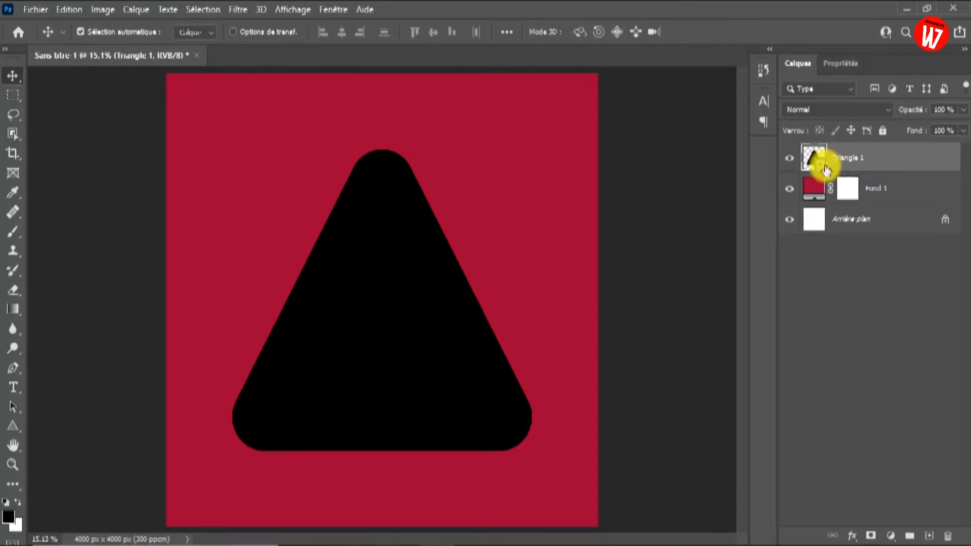
{"action": "left_click", "coordinate": [964, 130]}
{"action": "left_click_drag", "start_coordinate": [961, 146], "coordinate": [867, 143]}
{"action": "left_click", "coordinate": [928, 234]}
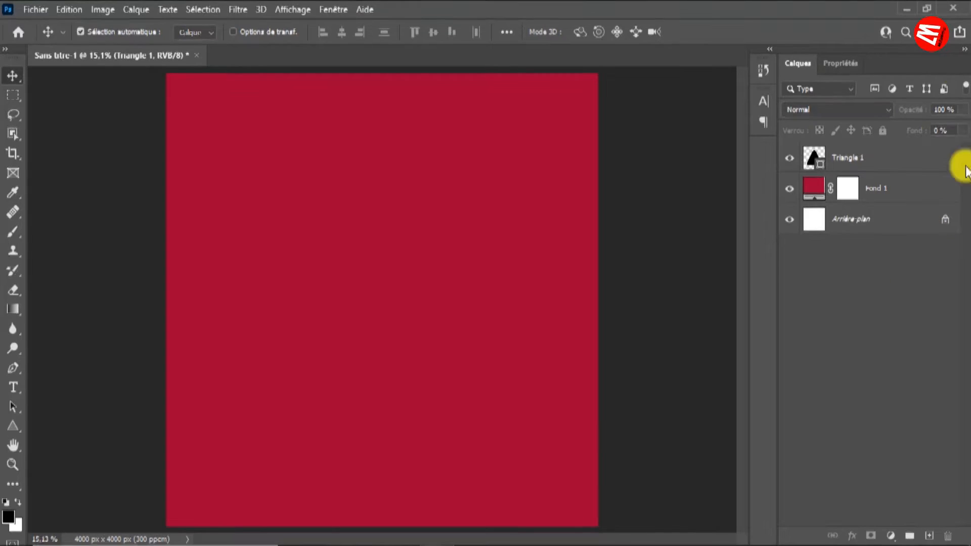
- Add a Stroke layer style to the triangle layer with a size of 30 px
{"action": "left_click", "coordinate": [908, 154]}
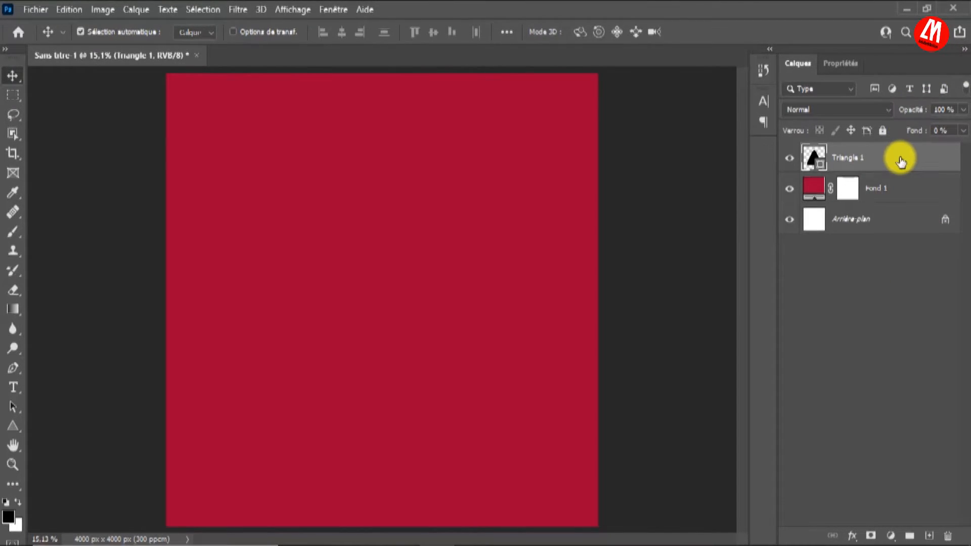
{"action": "right_click", "coordinate": [897, 152]}
{"action": "left_click", "coordinate": [739, 23]}
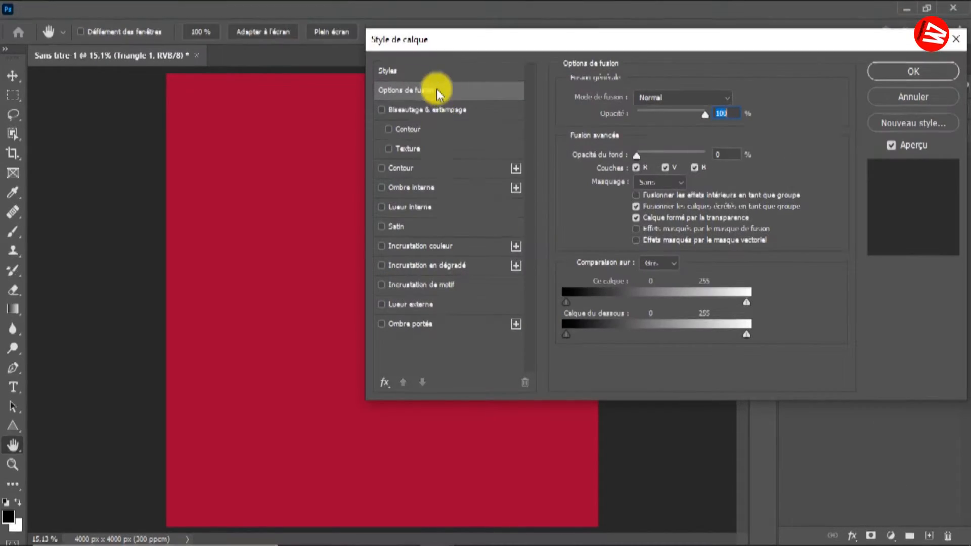
{"action": "left_click_drag", "start_coordinate": [418, 47], "coordinate": [591, 77]}
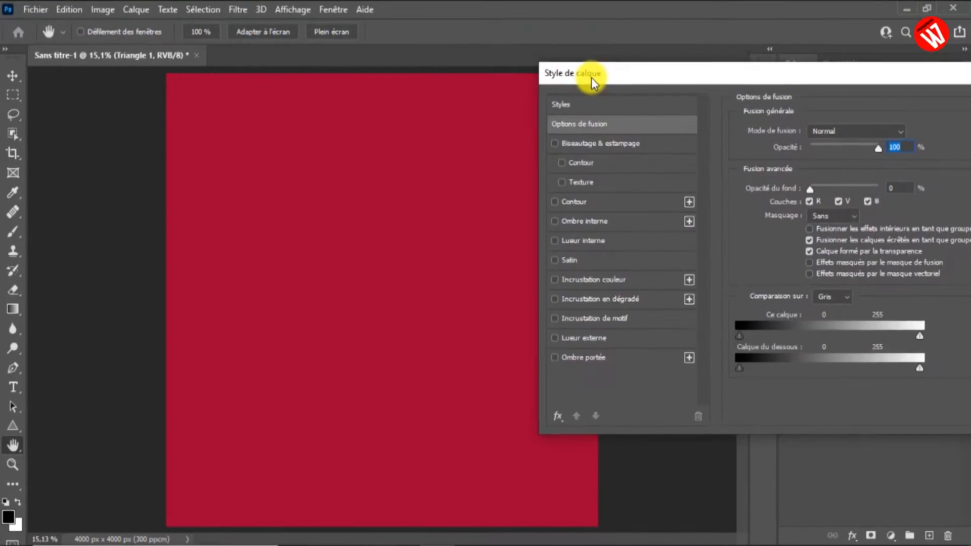
{"action": "left_click", "coordinate": [560, 202]}
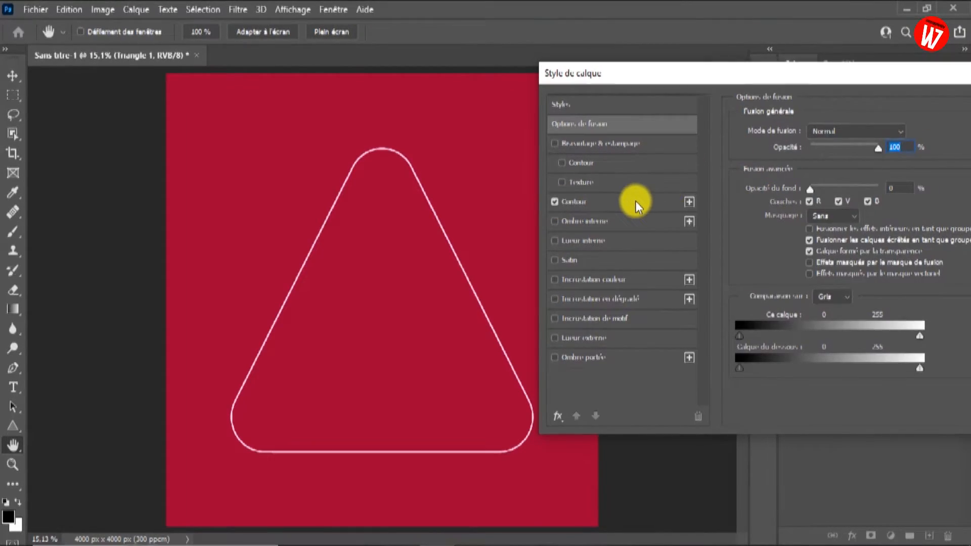
{"action": "left_click", "coordinate": [635, 202]}
{"action": "left_click", "coordinate": [902, 130]}
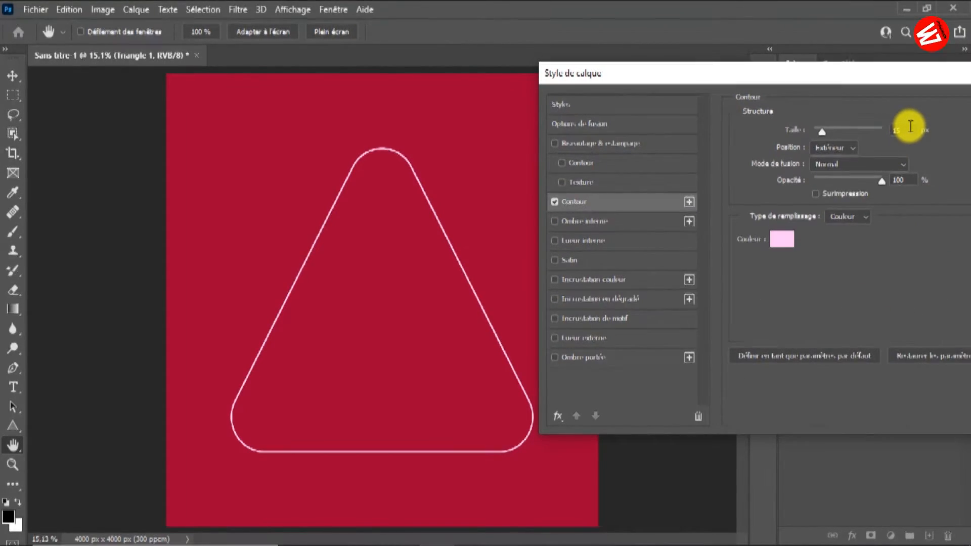
{"action": "type", "text": "30"}
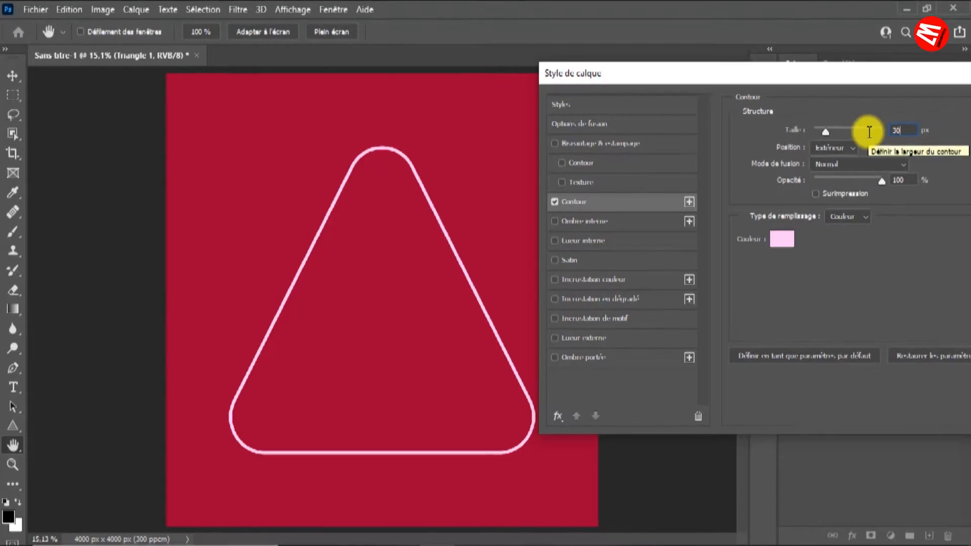
- Set the Stroke colour to ffcaf4, copying the hex code from the Couleur text file
{"action": "left_click", "coordinate": [778, 244]}
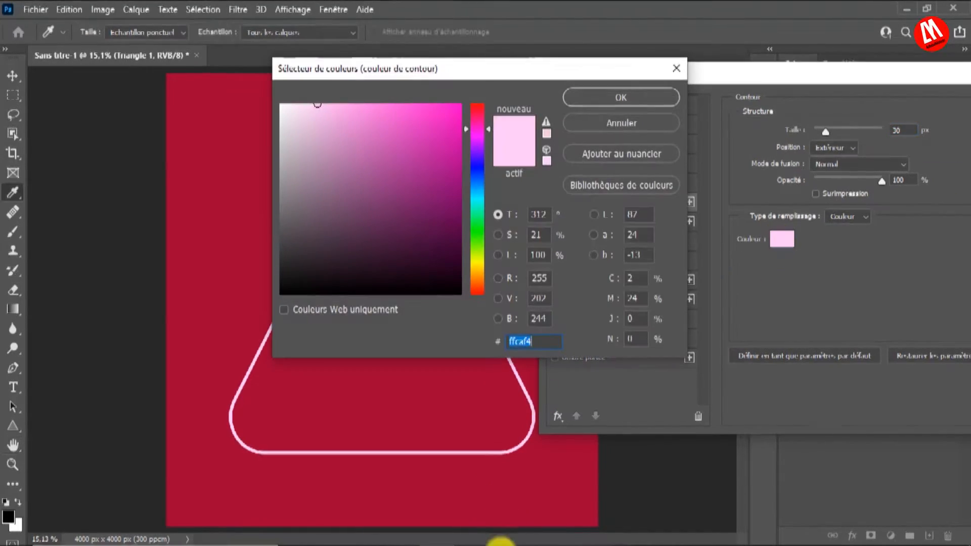
{"action": "left_click", "coordinate": [473, 545]}
{"action": "double_click", "coordinate": [30, 355]}
{"action": "right_click", "coordinate": [30, 355]}
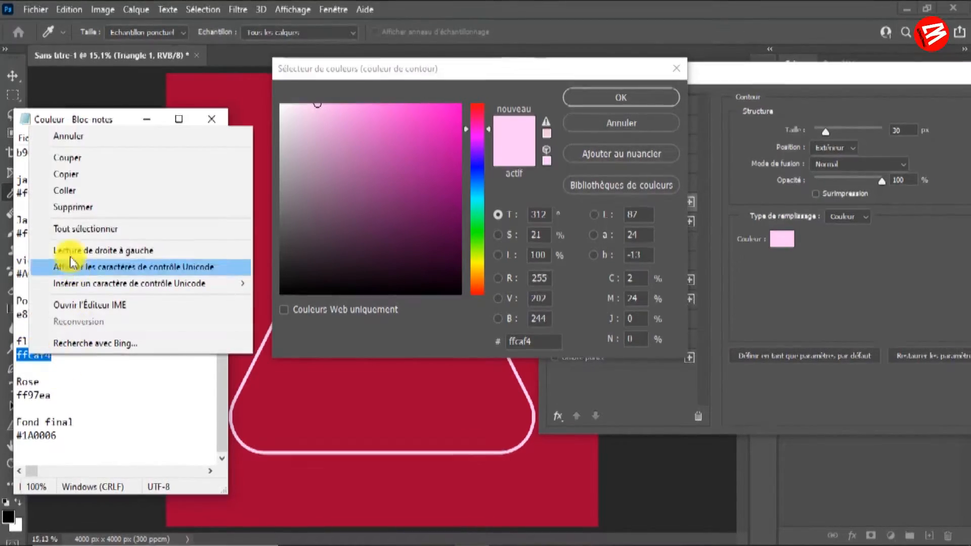
{"action": "left_click", "coordinate": [67, 174]}
{"action": "left_click", "coordinate": [522, 340]}
{"action": "double_click", "coordinate": [526, 341]}
{"action": "right_click", "coordinate": [524, 341]}
{"action": "left_click", "coordinate": [558, 199]}
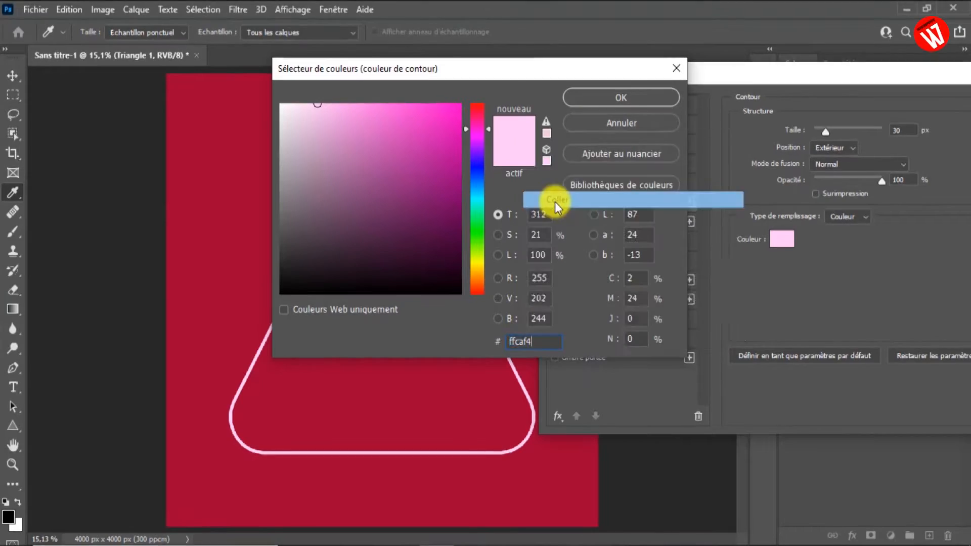
{"action": "left_click", "coordinate": [593, 100]}
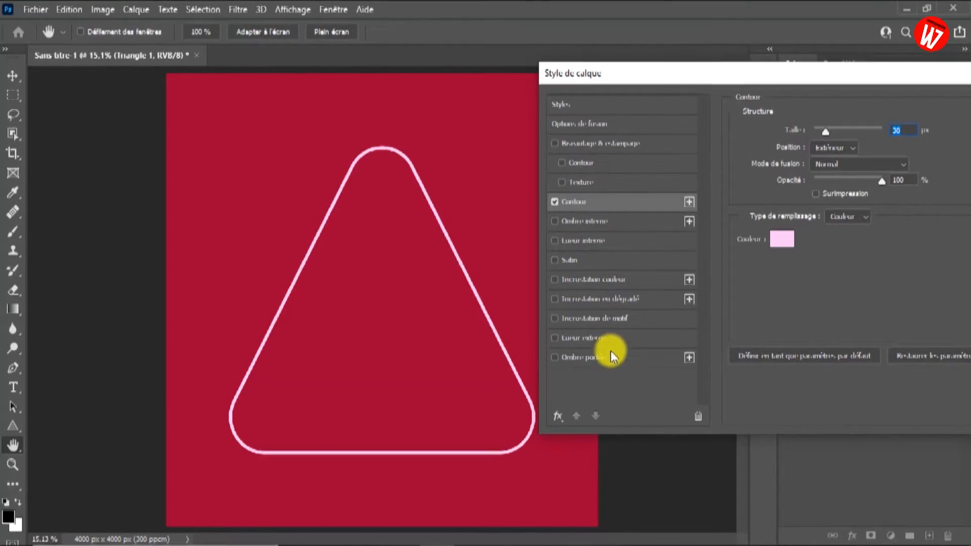
- Add an Outer Glow to the triangle and set its colour to ff97ea, copied from the Couleur text file
{"action": "left_click", "coordinate": [560, 338]}
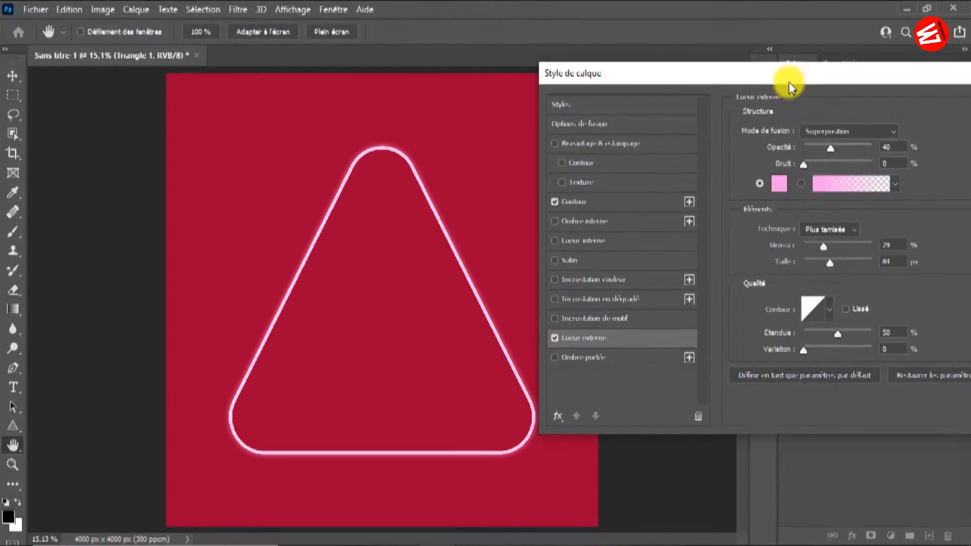
{"action": "left_click_drag", "start_coordinate": [778, 78], "coordinate": [714, 76]}
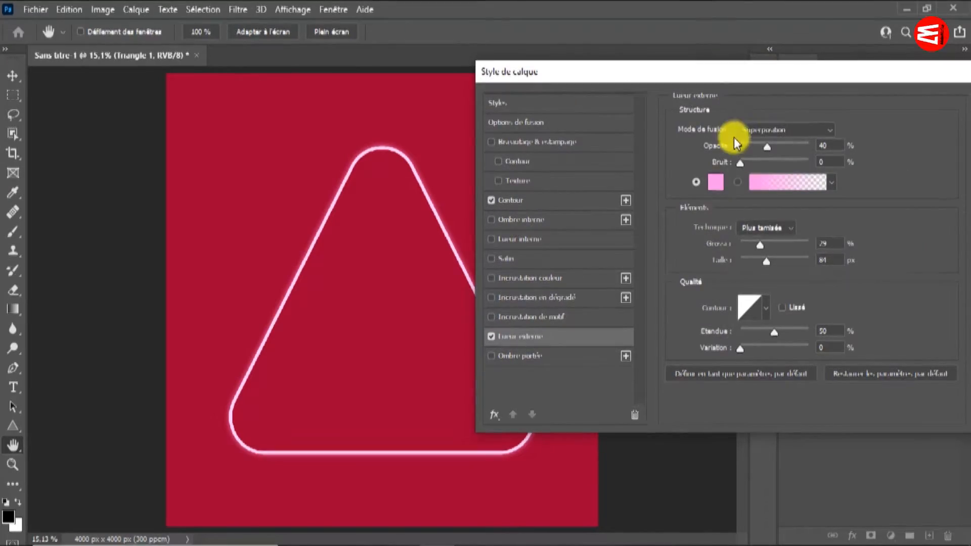
{"action": "left_click", "coordinate": [708, 184]}
{"action": "left_click", "coordinate": [494, 535]}
{"action": "double_click", "coordinate": [33, 395]}
{"action": "right_click", "coordinate": [33, 395]}
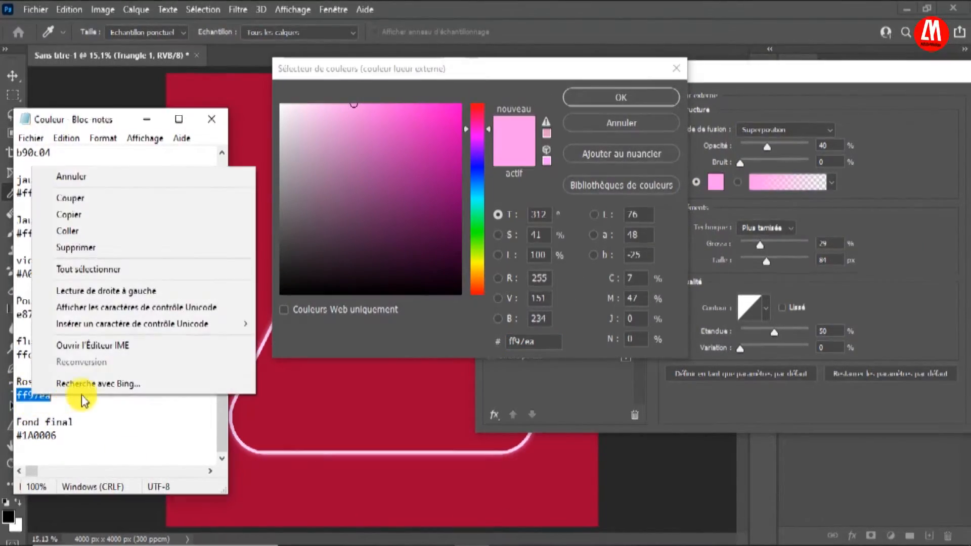
{"action": "left_click", "coordinate": [71, 214]}
{"action": "left_click", "coordinate": [517, 338]}
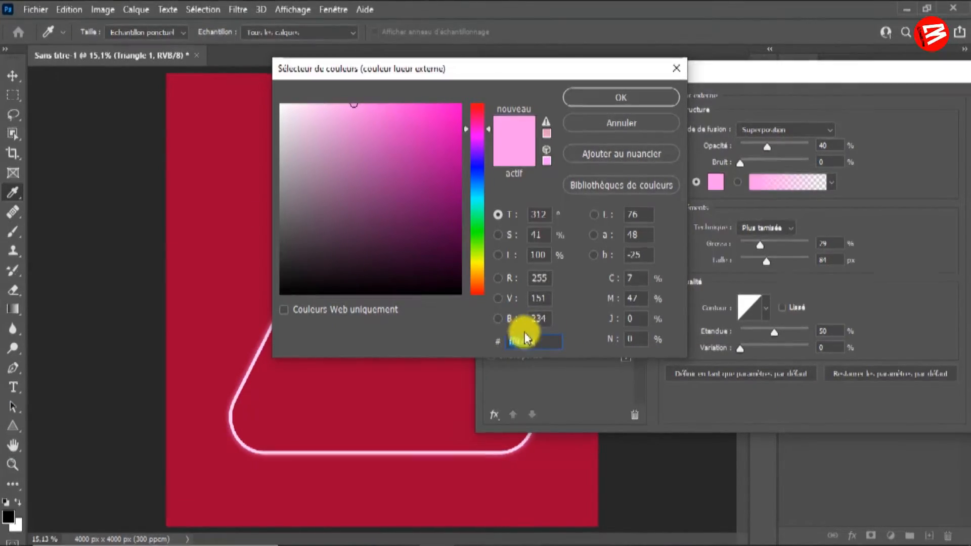
{"action": "right_click", "coordinate": [524, 340]}
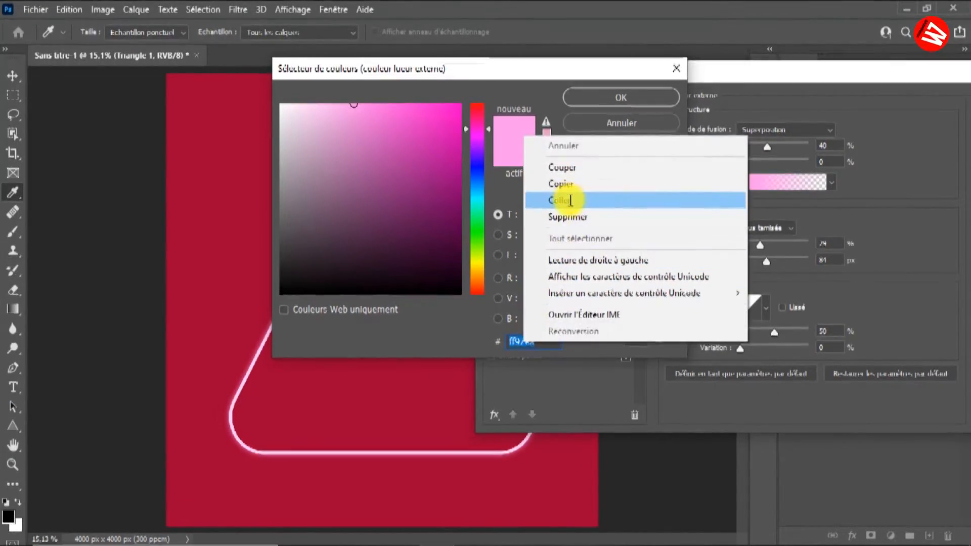
{"action": "left_click", "coordinate": [572, 202]}
{"action": "left_click", "coordinate": [609, 97]}
- Set the Outer Glow's spread to about 38% and its size to about 125 px, and apply the layer styles
{"action": "left_click_drag", "start_coordinate": [760, 246], "coordinate": [777, 257]}
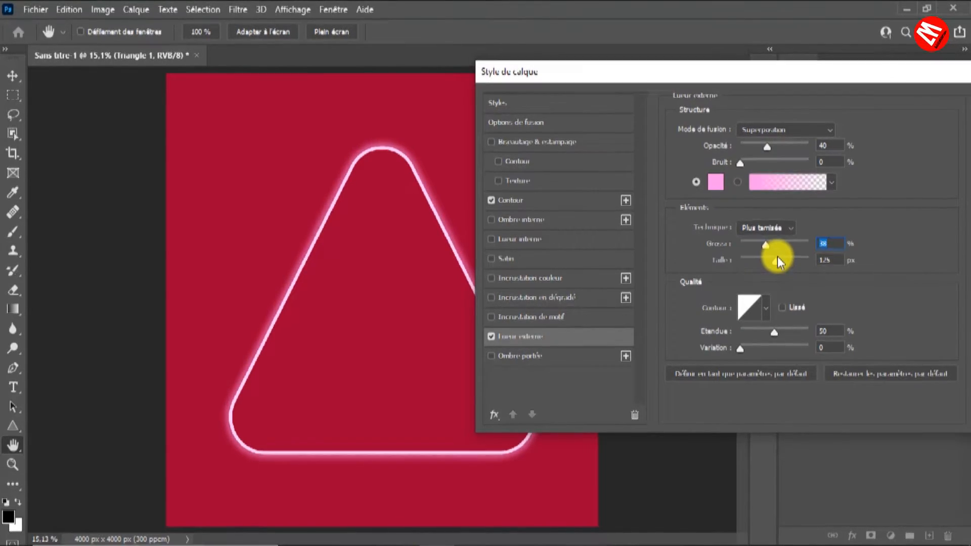
{"action": "left_click_drag", "start_coordinate": [698, 81], "coordinate": [479, 95]}
{"action": "left_click", "coordinate": [781, 123]}
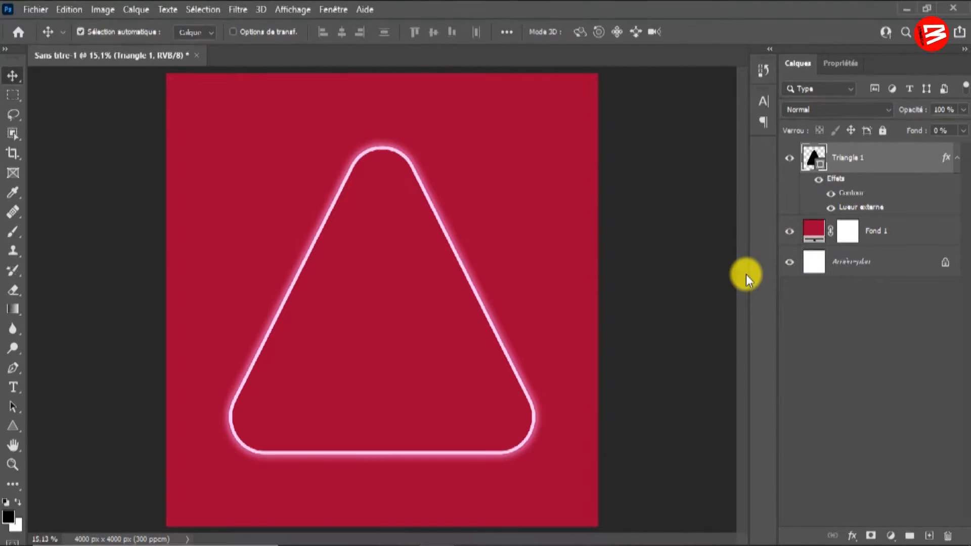
- Duplicate the Triangle 1 layer and rasterize the copy's layer style
{"action": "key", "text": "ctrl"}
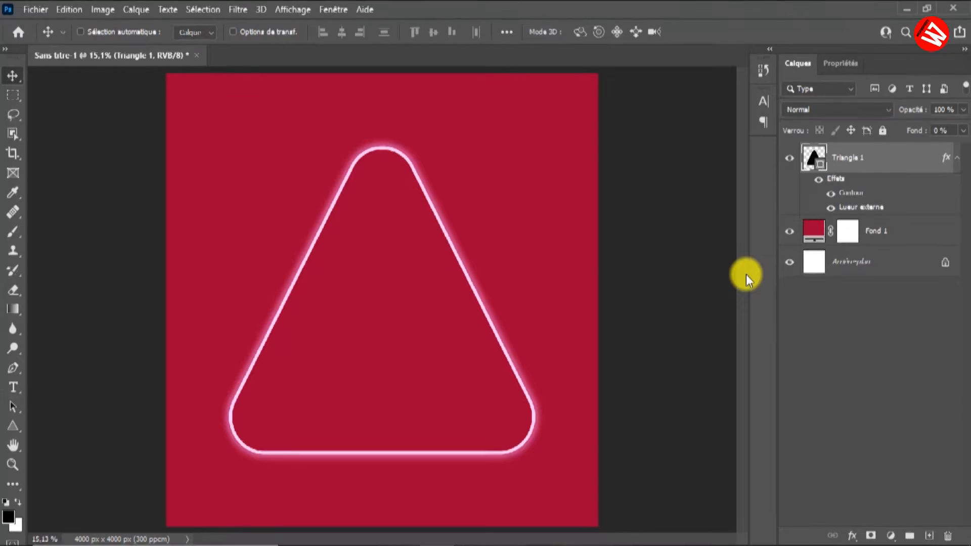
{"action": "key", "text": "ctrl+j"}
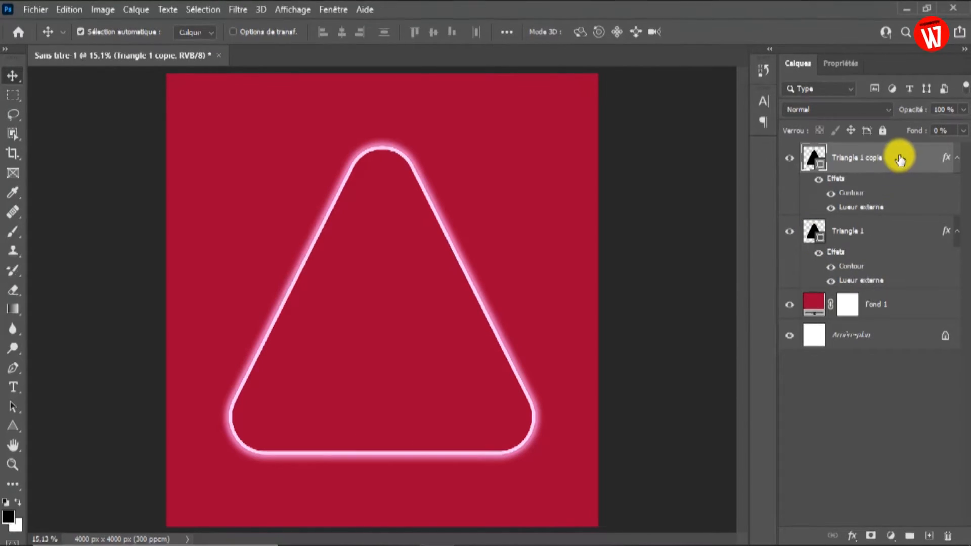
{"action": "right_click", "coordinate": [895, 155]}
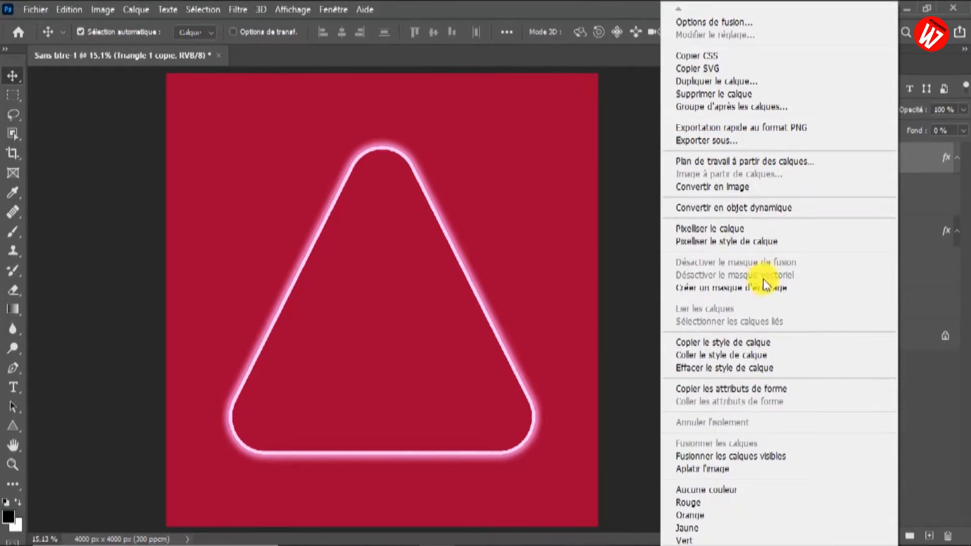
{"action": "left_click", "coordinate": [729, 232]}
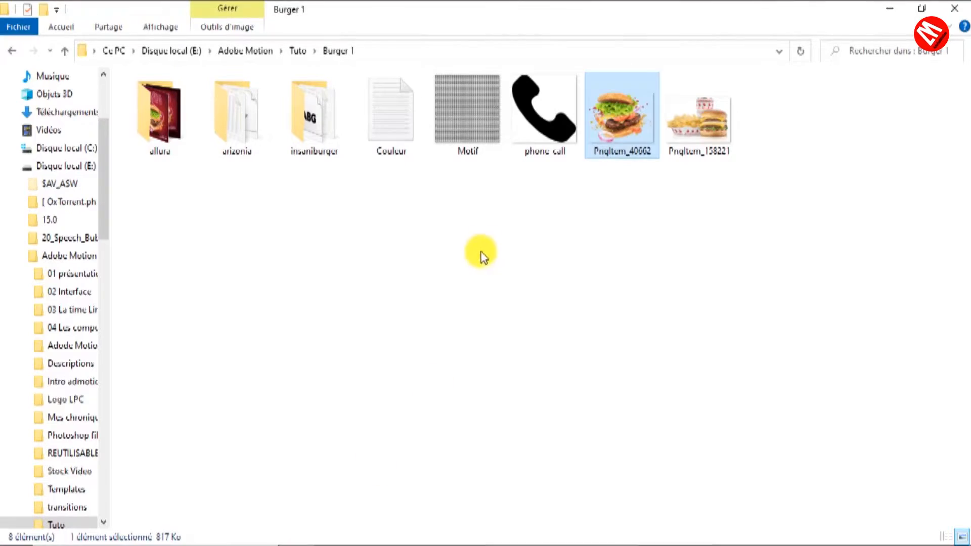
- Place the PngItem_40662 burger image from the Burger 1 folder, scaled to about 30%, over the triangle's lower part
{"action": "left_click_drag", "start_coordinate": [630, 124], "coordinate": [404, 342]}
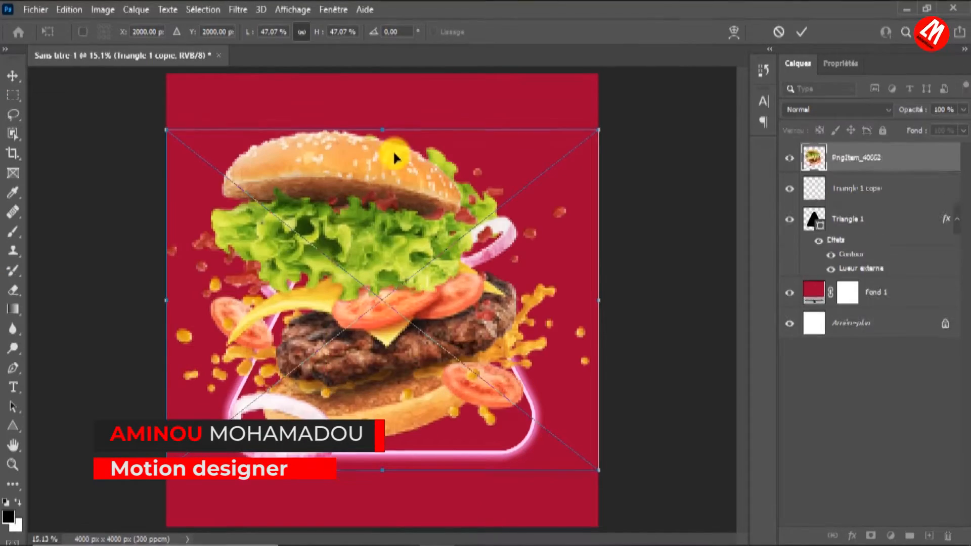
{"action": "left_click_drag", "start_coordinate": [383, 134], "coordinate": [400, 310]}
{"action": "left_click_drag", "start_coordinate": [367, 380], "coordinate": [382, 368]}
{"action": "left_click_drag", "start_coordinate": [401, 289], "coordinate": [401, 254]}
{"action": "left_click_drag", "start_coordinate": [411, 338], "coordinate": [418, 382]}
{"action": "left_click_drag", "start_coordinate": [410, 299], "coordinate": [411, 267]}
{"action": "left_click_drag", "start_coordinate": [400, 358], "coordinate": [420, 362]}
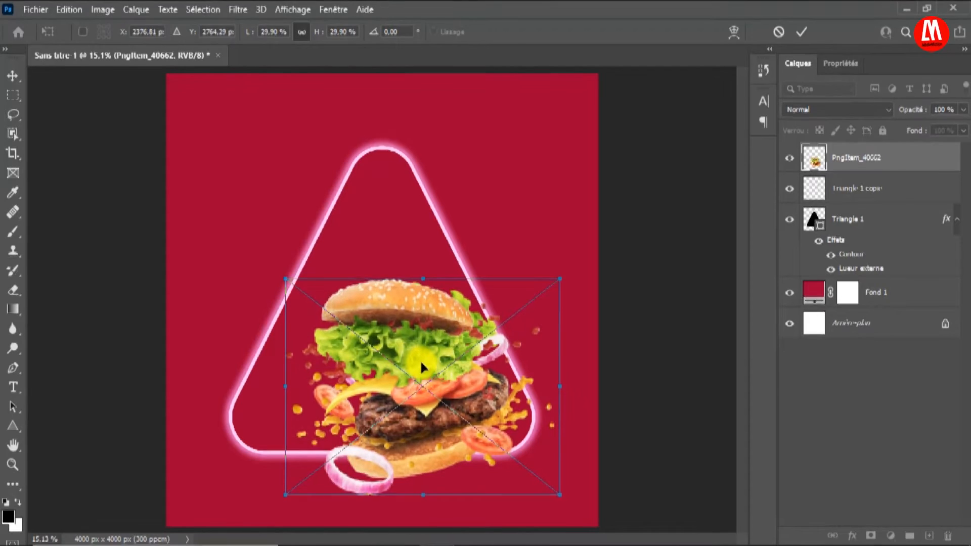
{"action": "left_click", "coordinate": [535, 327]}
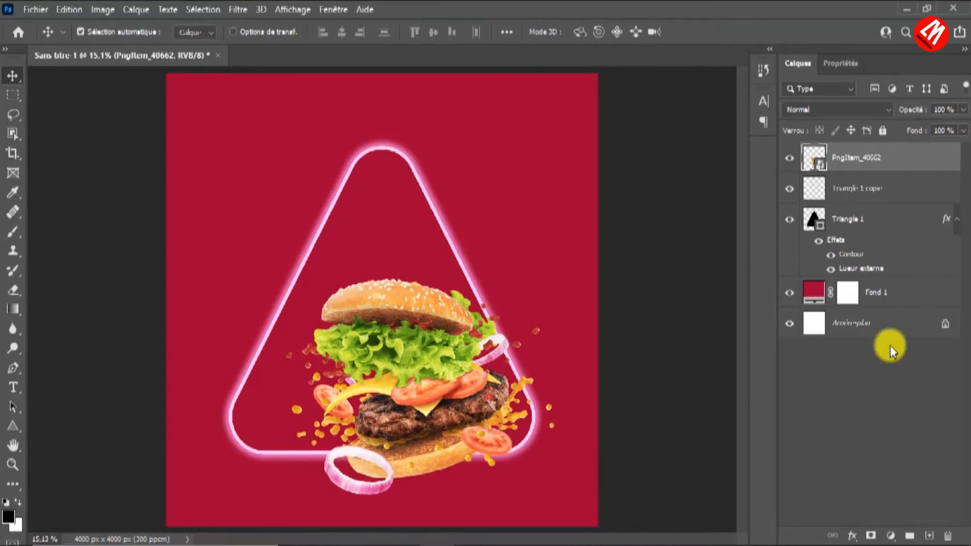
- Hide the original Triangle 1 layer and free-transform its copy behind the burger to about 72% scale and -29° rotation
{"action": "left_click", "coordinate": [847, 220]}
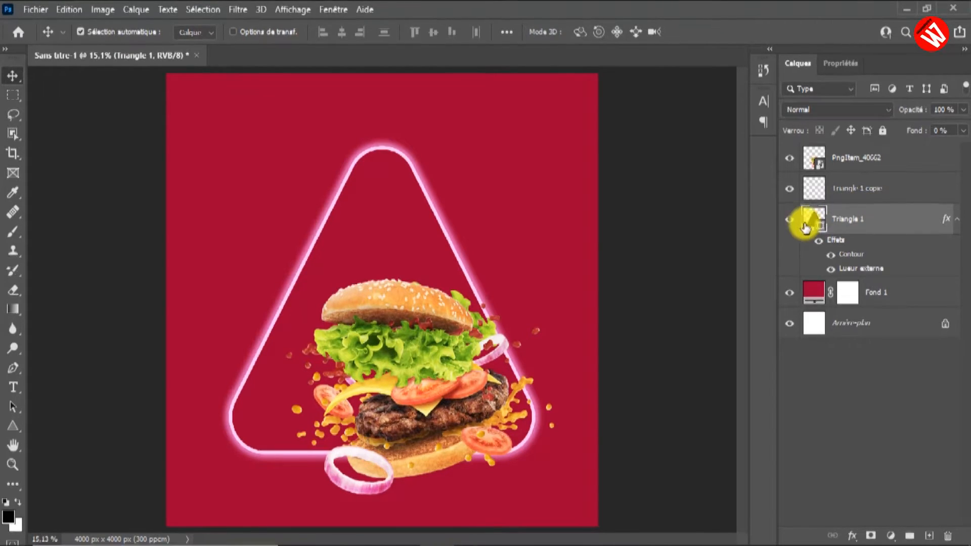
{"action": "left_click", "coordinate": [789, 220]}
{"action": "left_click", "coordinate": [891, 188]}
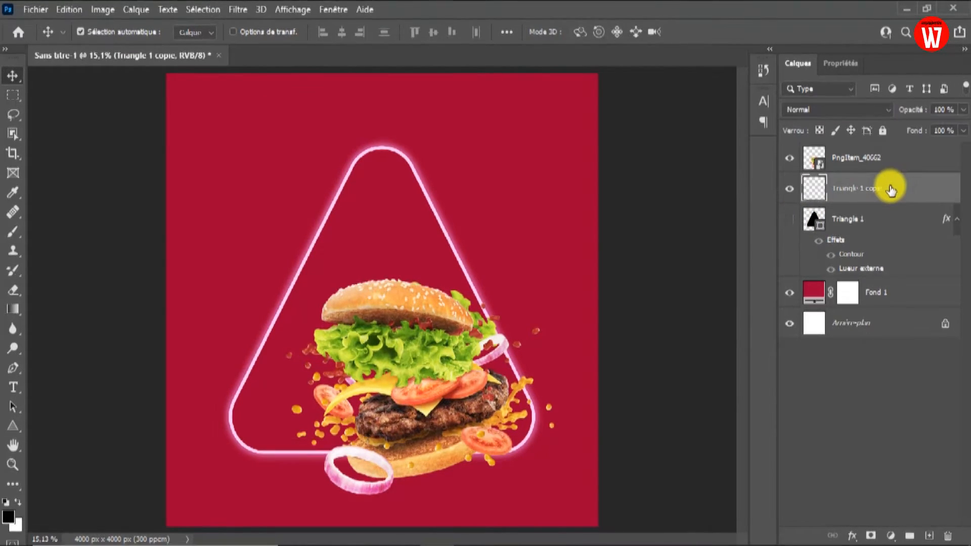
{"action": "key", "text": "ctrl+t"}
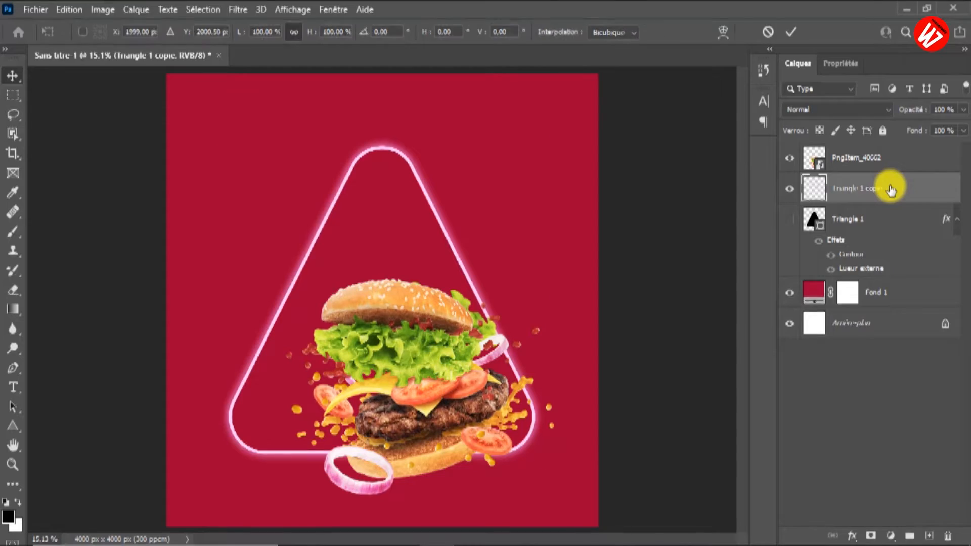
{"action": "left_click_drag", "start_coordinate": [537, 108], "coordinate": [373, 132]}
{"action": "left_click_drag", "start_coordinate": [317, 147], "coordinate": [390, 232]}
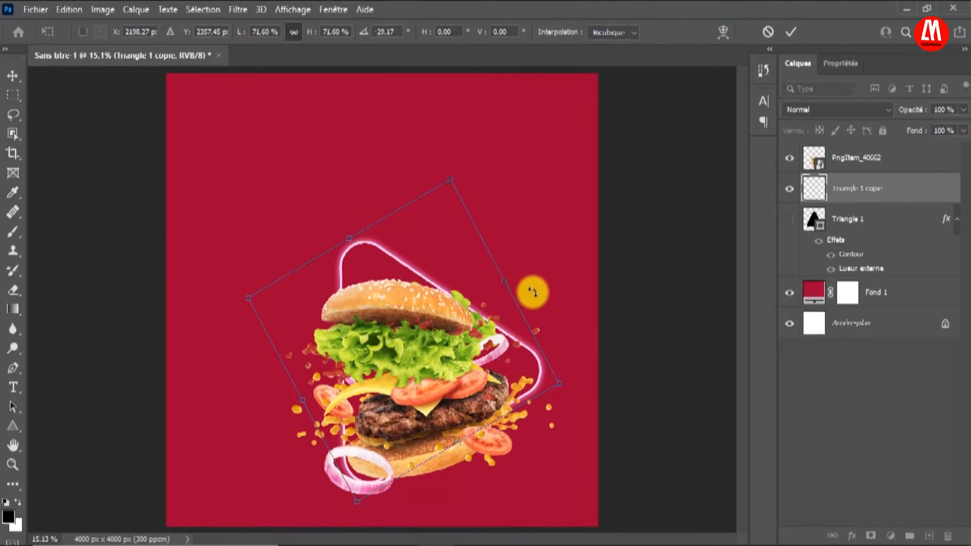
- Stretch the triangle copy to about 90% width, rotate it to about -40° and reposition it around the burger
{"action": "left_click_drag", "start_coordinate": [506, 276], "coordinate": [550, 254]}
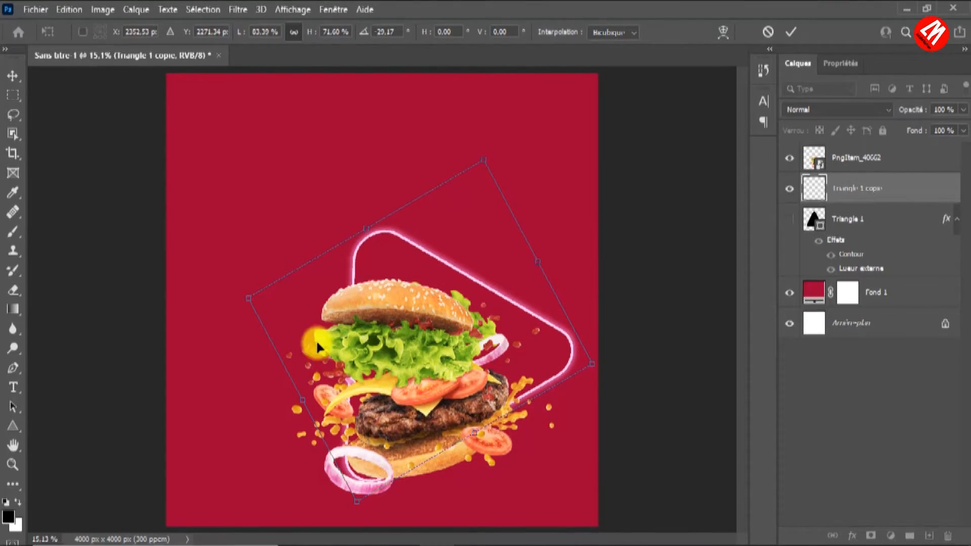
{"action": "left_click_drag", "start_coordinate": [300, 399], "coordinate": [256, 407]}
{"action": "left_click_drag", "start_coordinate": [494, 136], "coordinate": [481, 253]}
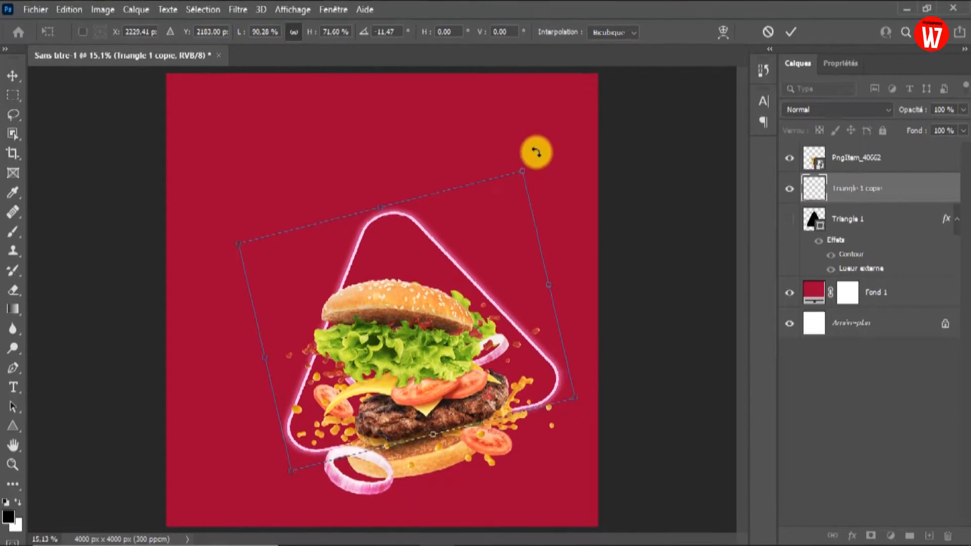
{"action": "left_click_drag", "start_coordinate": [538, 158], "coordinate": [458, 126]}
{"action": "left_click_drag", "start_coordinate": [458, 237], "coordinate": [440, 258]}
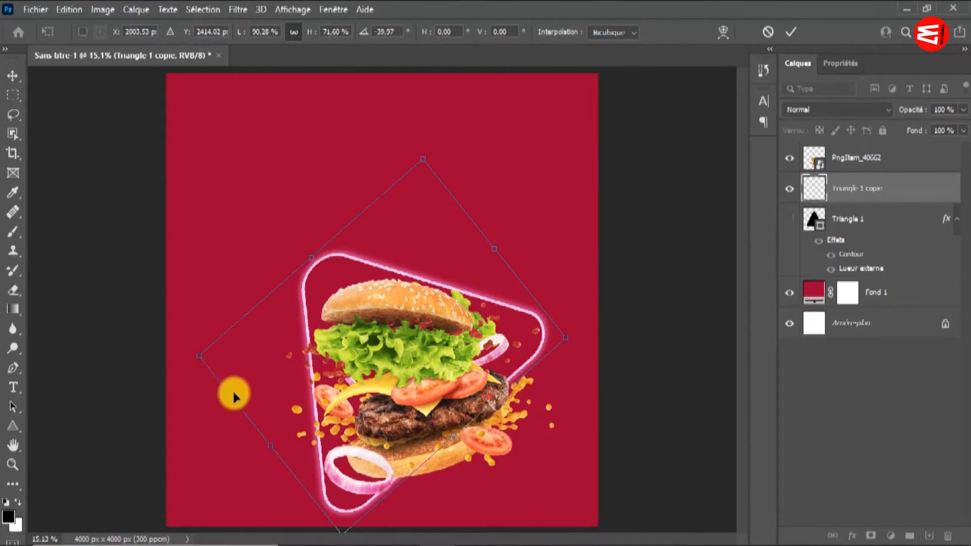
- Refine the triangle copy to about 85% width, 76% height and -47° rotation so it frames the burger, and apply the transform
{"action": "left_click_drag", "start_coordinate": [269, 445], "coordinate": [274, 441]}
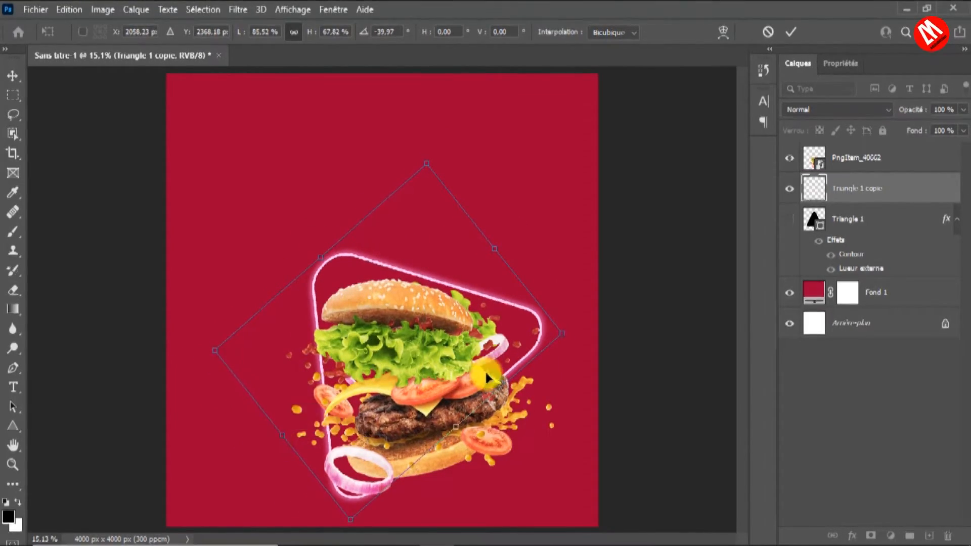
{"action": "left_click_drag", "start_coordinate": [455, 431], "coordinate": [475, 459]}
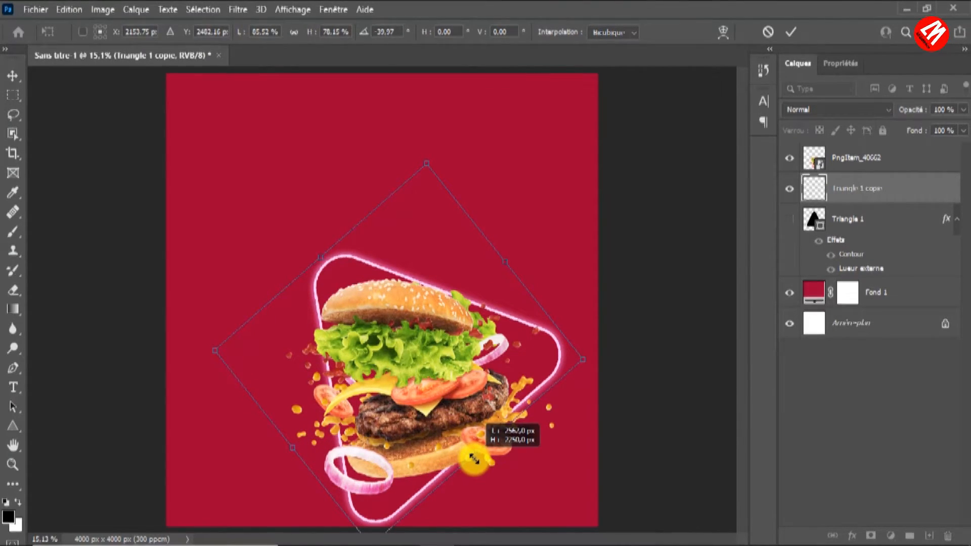
{"action": "left_click_drag", "start_coordinate": [515, 261], "coordinate": [520, 257]}
{"action": "left_click_drag", "start_coordinate": [449, 277], "coordinate": [449, 265]}
{"action": "left_click_drag", "start_coordinate": [454, 121], "coordinate": [427, 93]}
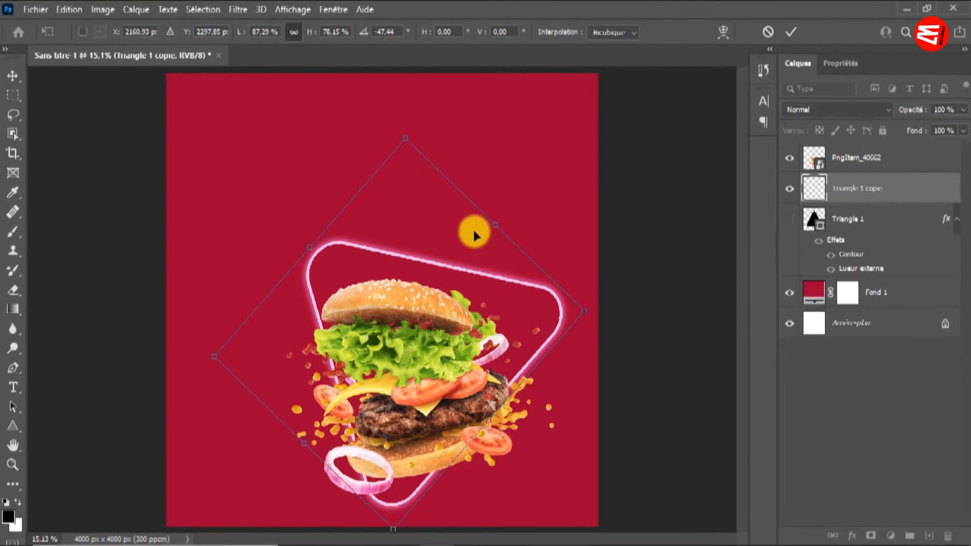
{"action": "left_click_drag", "start_coordinate": [494, 221], "coordinate": [485, 223]}
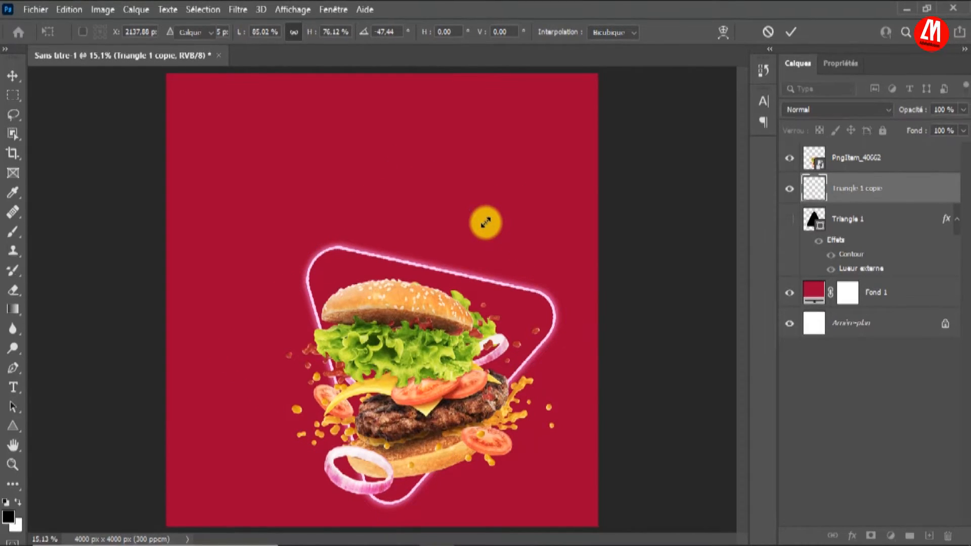
{"action": "key", "text": "Return"}
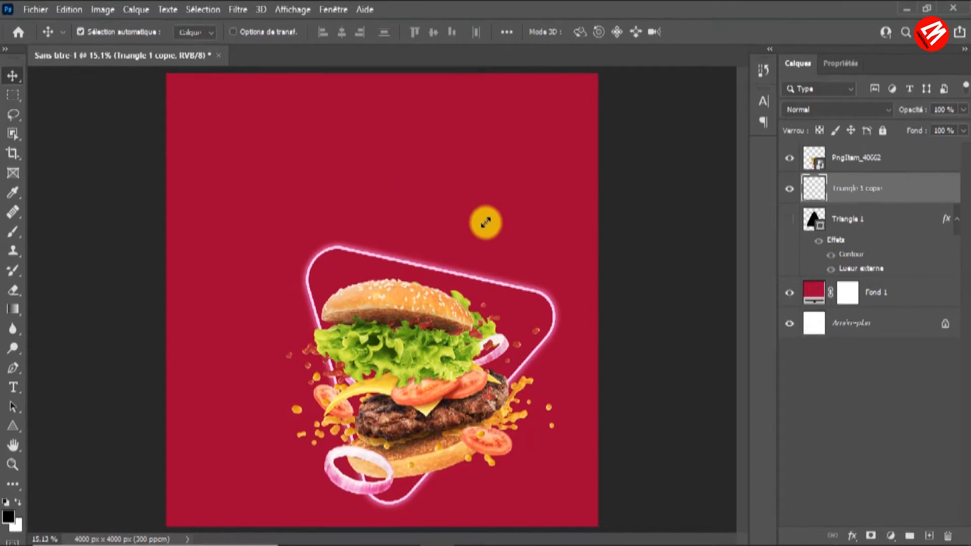
- Duplicate the Triangle 1 copie layer, move the duplicate above the burger layer and keep it selected
{"action": "key", "text": "j"}
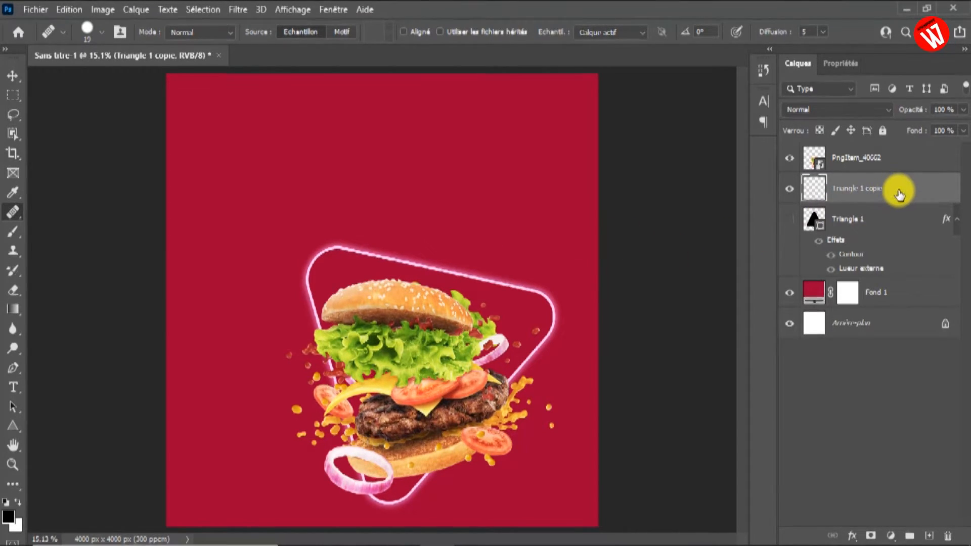
{"action": "key", "text": "shift+j"}
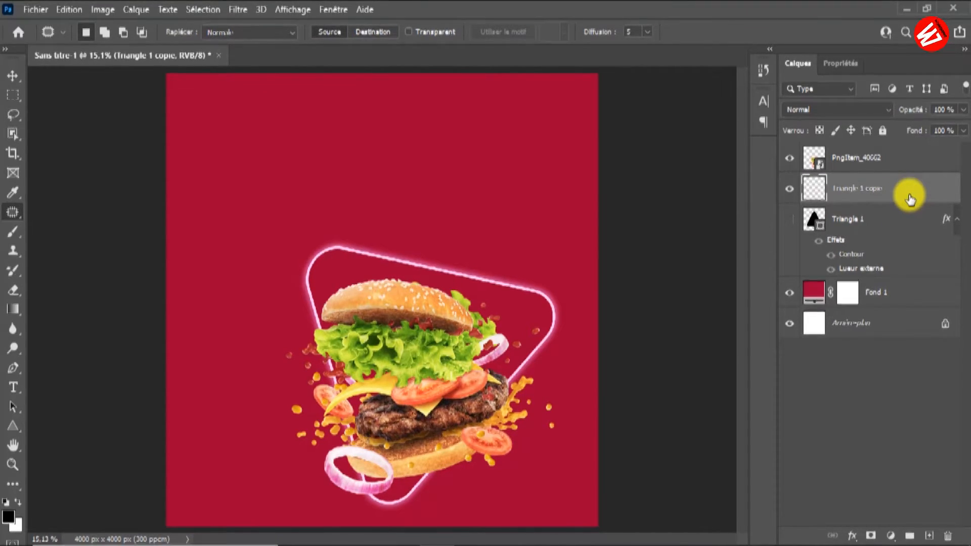
{"action": "key", "text": "ctrl+j"}
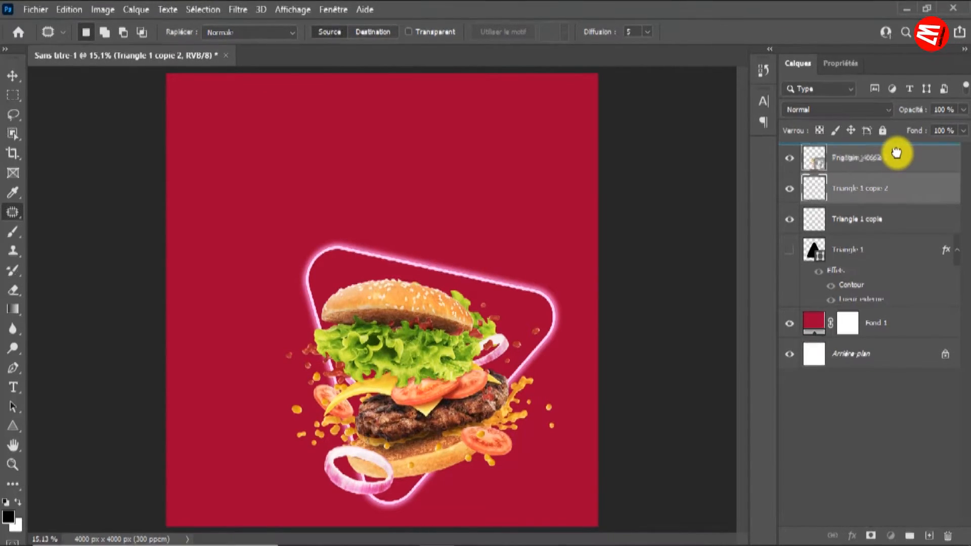
{"action": "left_click_drag", "start_coordinate": [896, 152], "coordinate": [899, 154]}
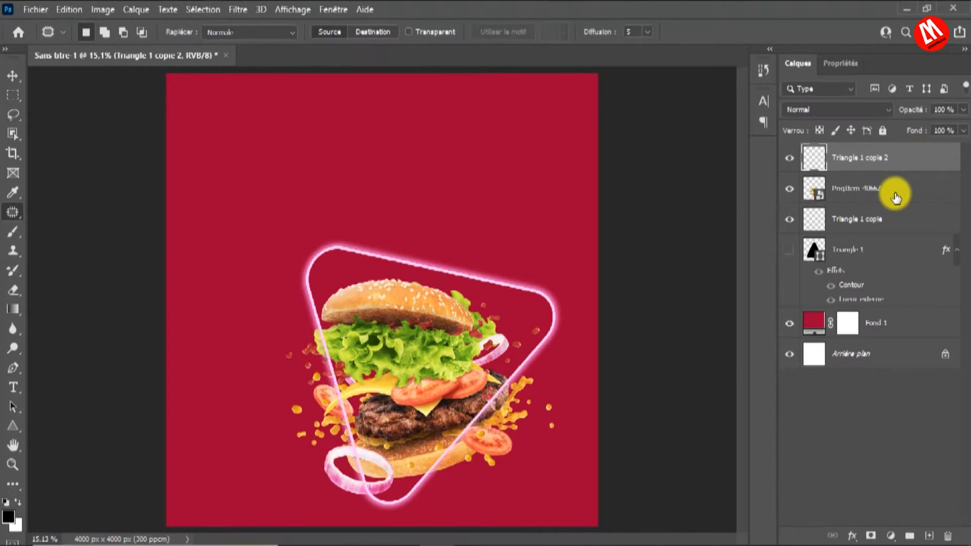
{"action": "left_click", "coordinate": [856, 193]}
{"action": "left_click", "coordinate": [876, 168]}
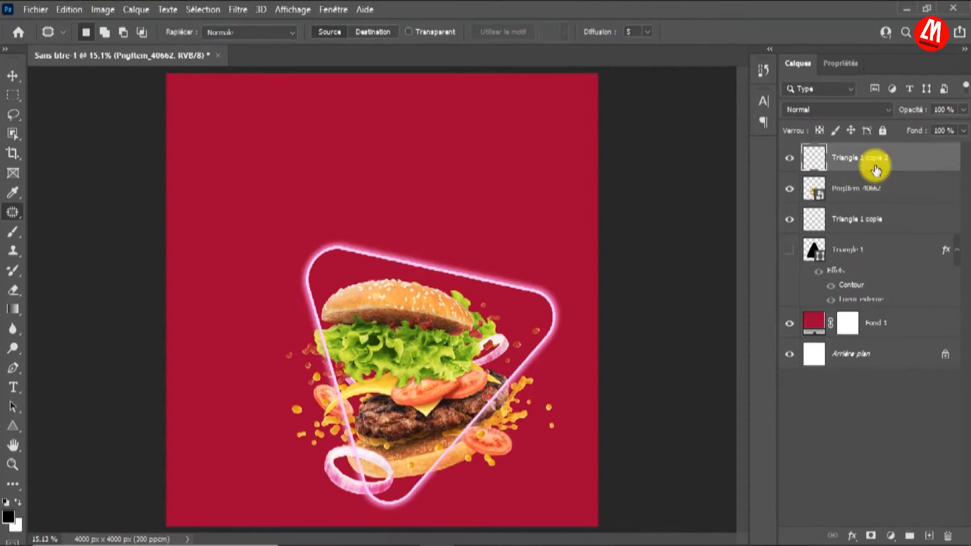
- Hide the Triangle 1 copie layer and add a layer mask to Triangle 1 copie 2
{"action": "left_click", "coordinate": [791, 221]}
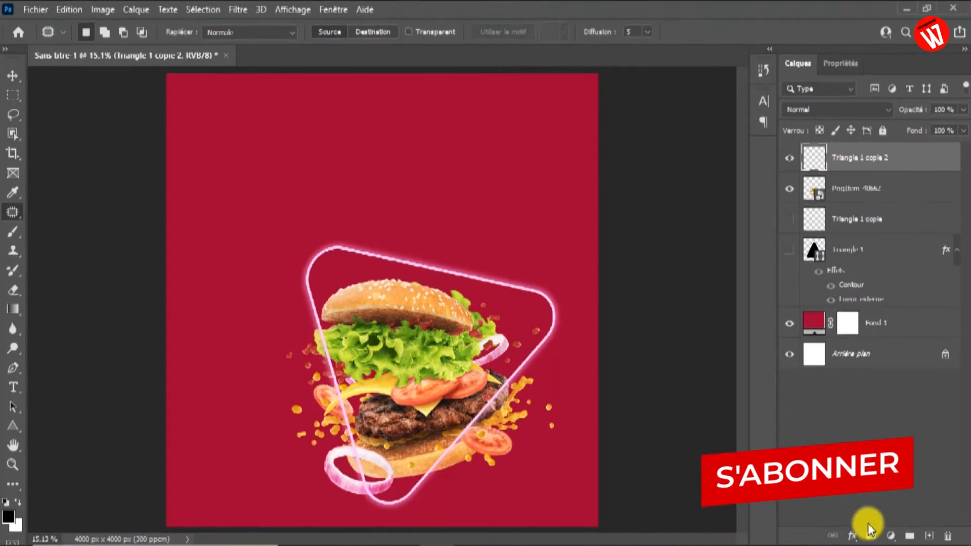
{"action": "left_click", "coordinate": [874, 536]}
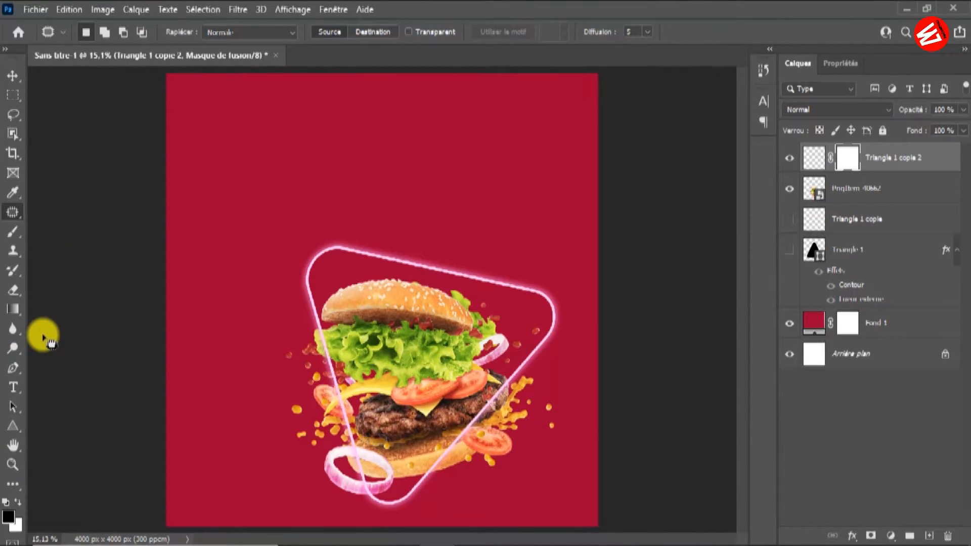
- Mask out the upper and left parts of Triangle 1 copie 2 with a smaller hard round black brush, and show Triangle 1 copie again
{"action": "key", "text": "b"}
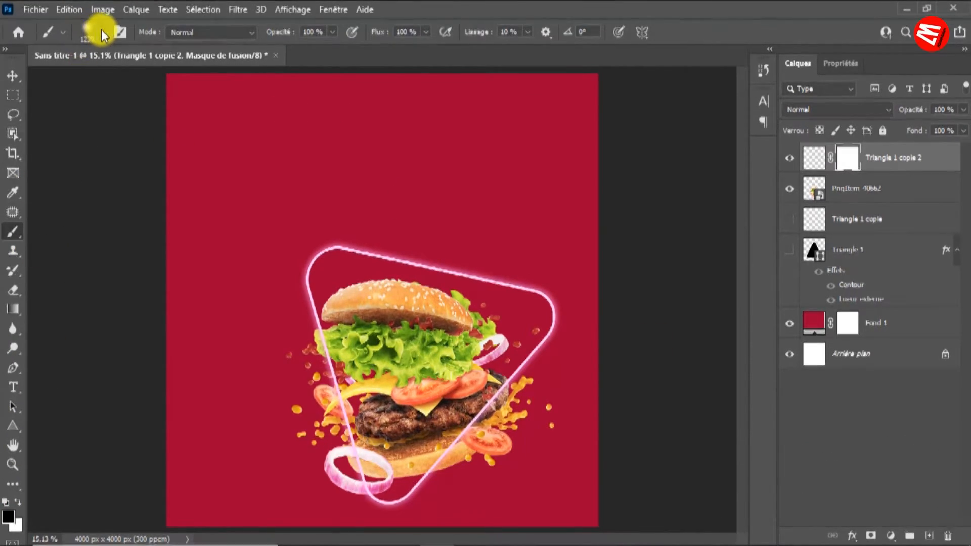
{"action": "left_click", "coordinate": [103, 33]}
{"action": "left_click", "coordinate": [83, 266]}
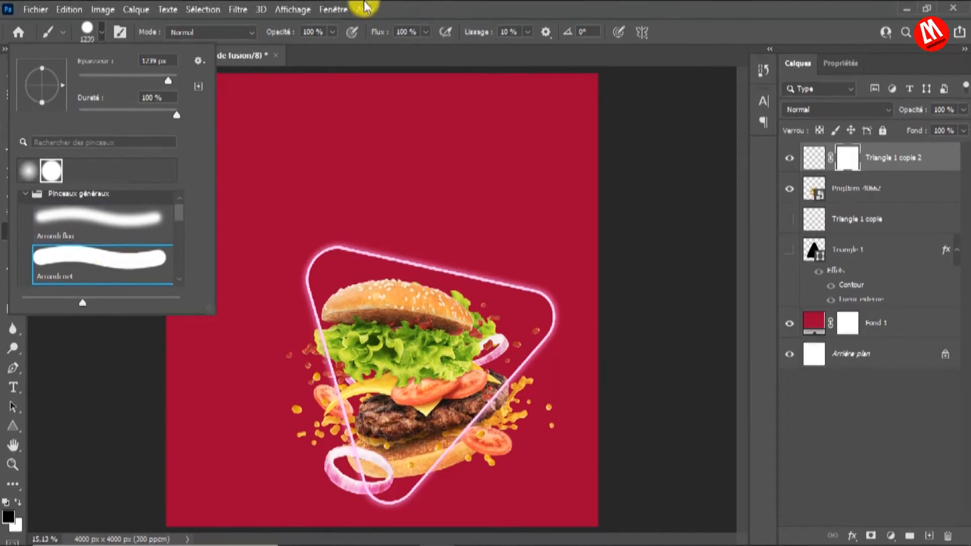
{"action": "left_click", "coordinate": [420, 6]}
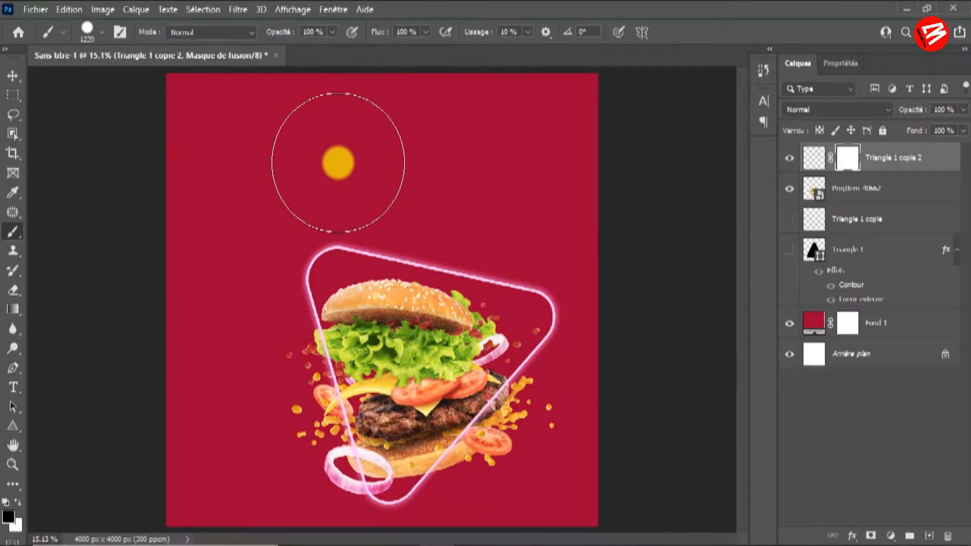
{"action": "left_click_drag", "start_coordinate": [336, 162], "coordinate": [289, 170]}
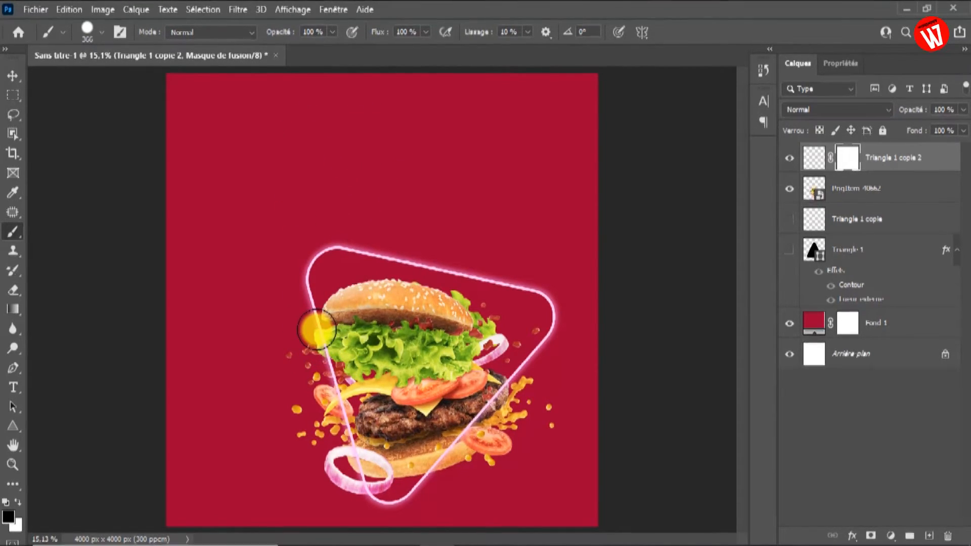
{"action": "mouse_move", "coordinate": [316, 329]}
{"action": "left_mouse_down"}
{"action": "mouse_move", "coordinate": [310, 281]}
{"action": "mouse_move", "coordinate": [325, 262]}
{"action": "mouse_move", "coordinate": [462, 286]}
{"action": "mouse_move", "coordinate": [321, 239]}
{"action": "mouse_move", "coordinate": [510, 281]}
{"action": "mouse_move", "coordinate": [541, 318]}
{"action": "mouse_move", "coordinate": [551, 296]}
{"action": "mouse_move", "coordinate": [517, 361]}
{"action": "left_mouse_up"}
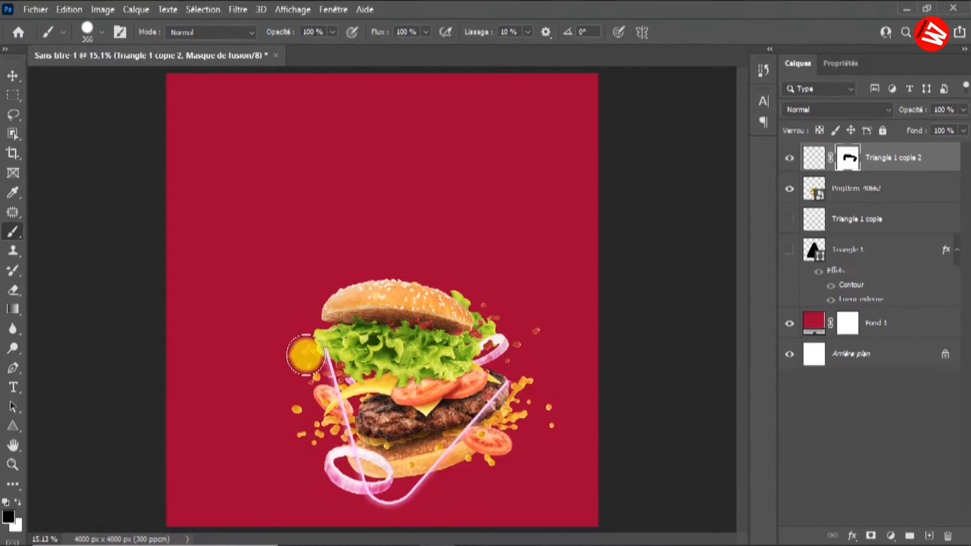
{"action": "left_click_drag", "start_coordinate": [325, 348], "coordinate": [334, 423]}
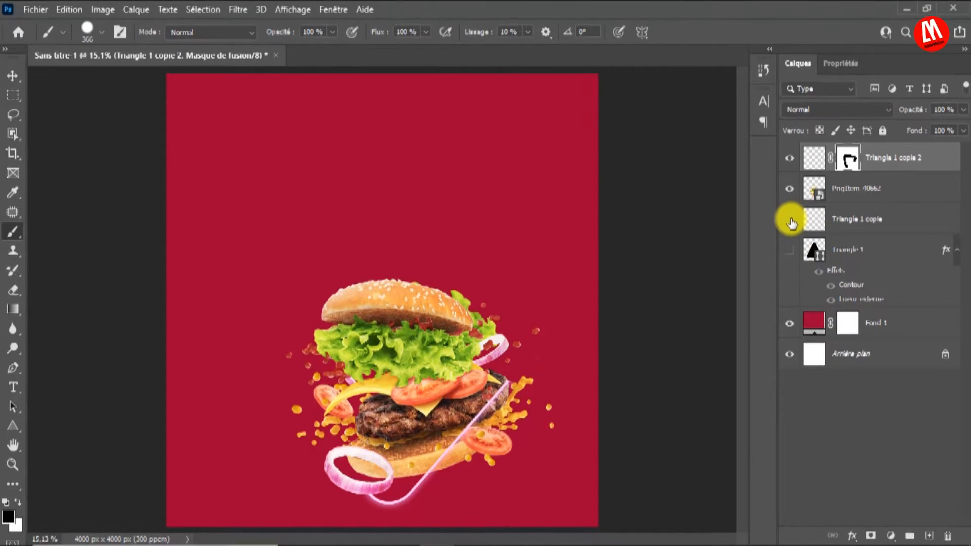
{"action": "left_click", "coordinate": [790, 221]}
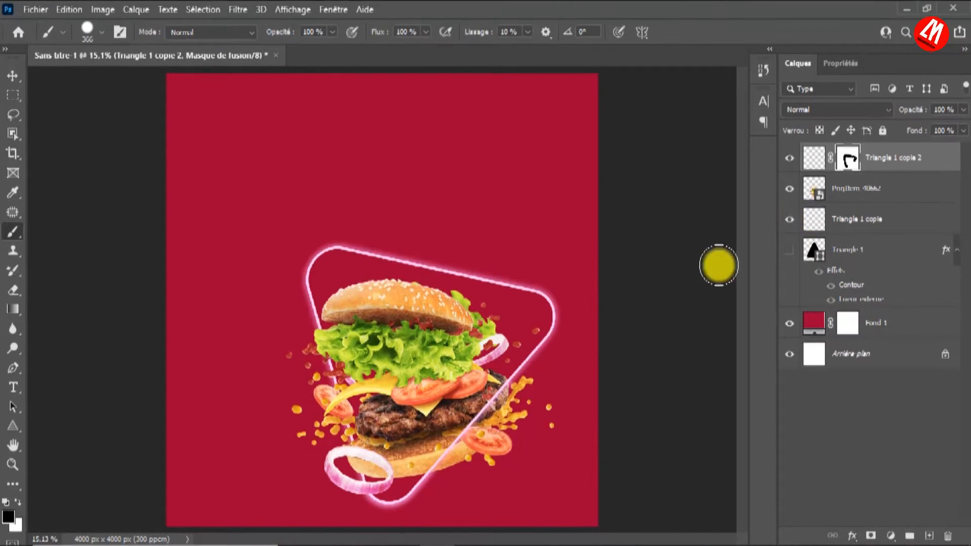
- Add the horizontal text "SPÉCIALE" in the empty red area above the burger
{"action": "left_click", "coordinate": [13, 76]}
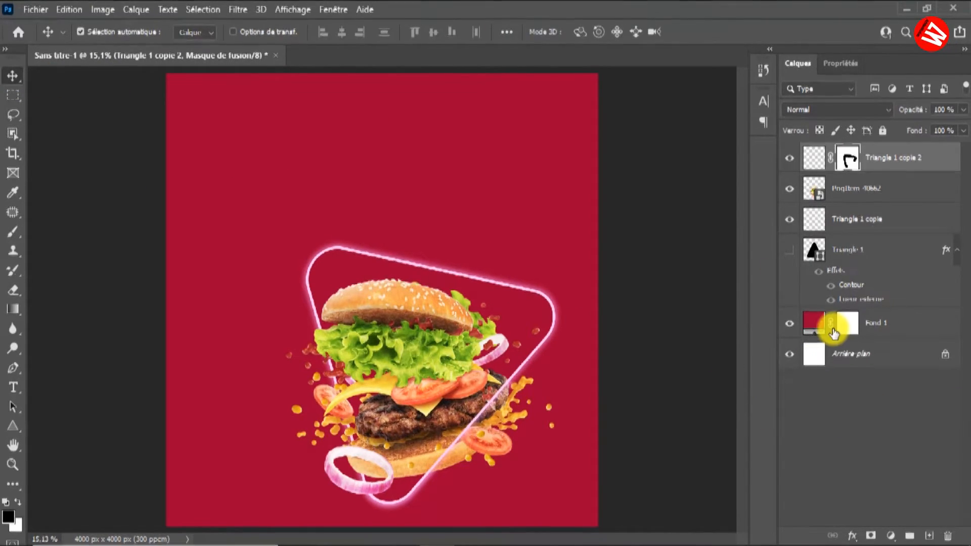
{"action": "left_click", "coordinate": [790, 355]}
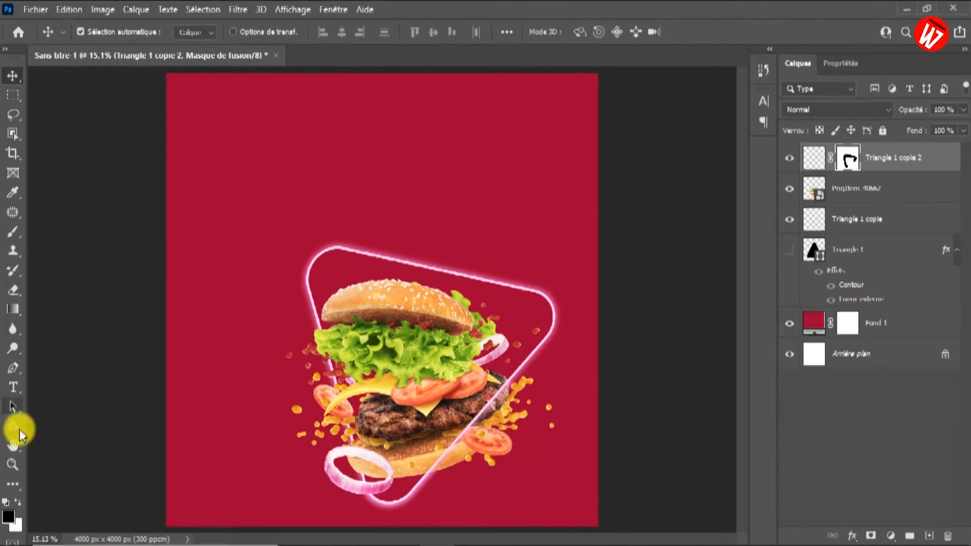
{"action": "left_click", "coordinate": [12, 390]}
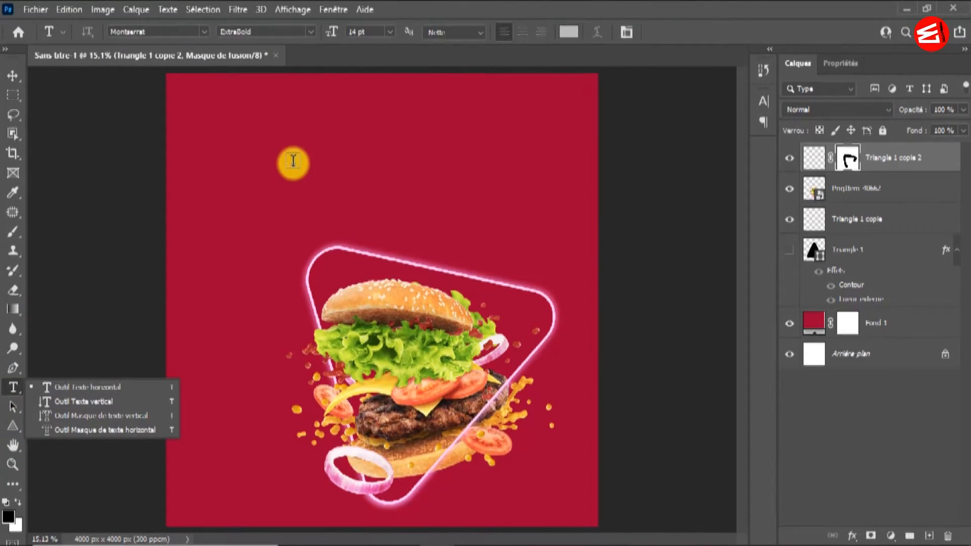
{"action": "left_click", "coordinate": [288, 159]}
{"action": "left_click", "coordinate": [290, 158]}
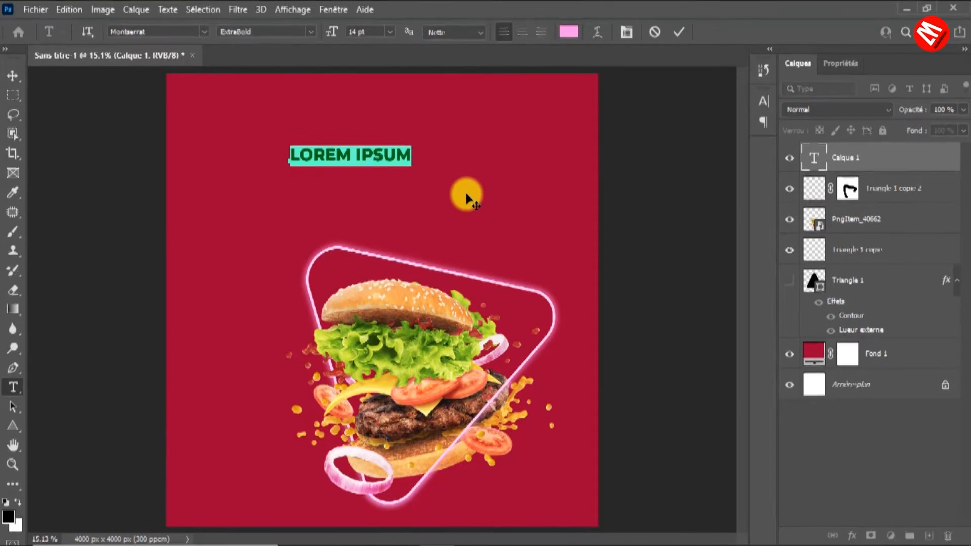
{"action": "type", "text": "SPÈCIALE"}
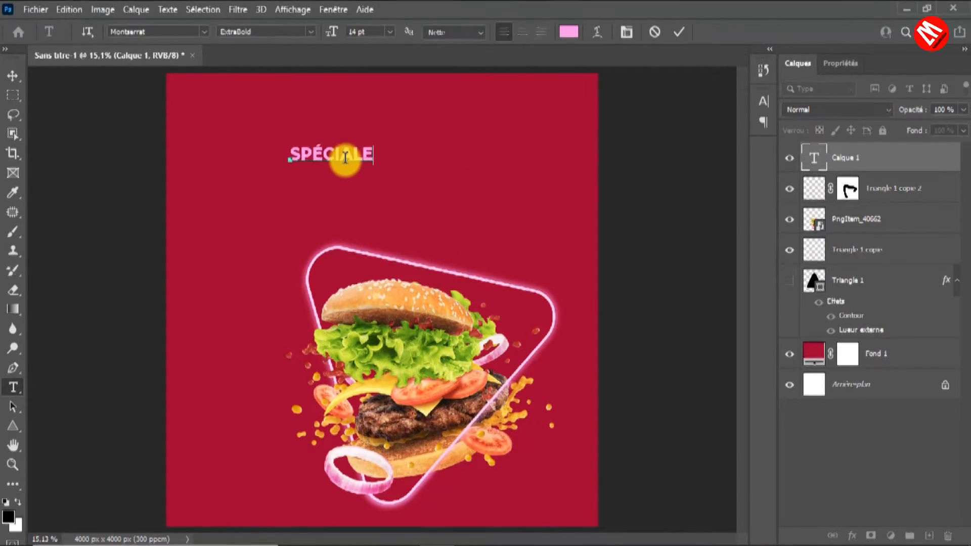
- Set the SPÉCIALE text size to 48 pt and centre the word horizontally above the burger
{"action": "left_click", "coordinate": [331, 13]}
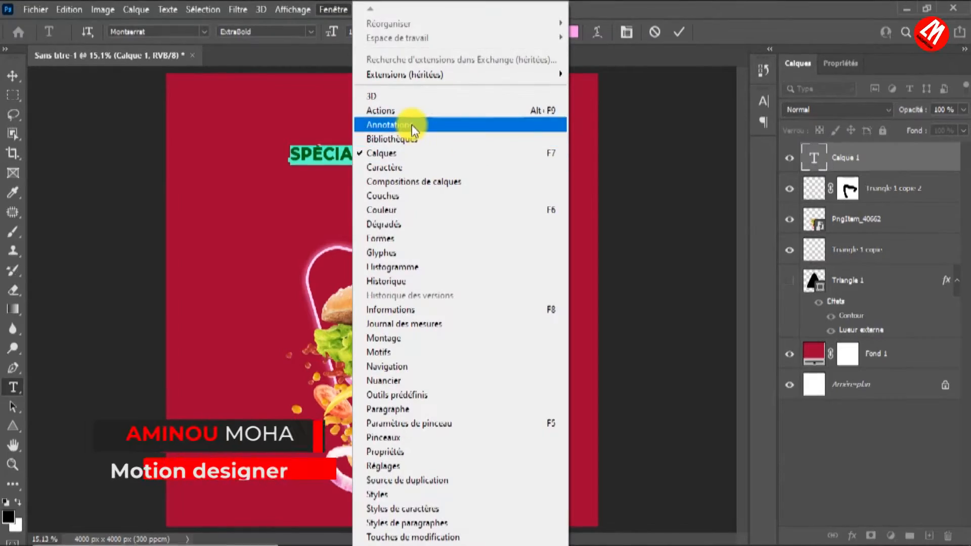
{"action": "left_click", "coordinate": [409, 168]}
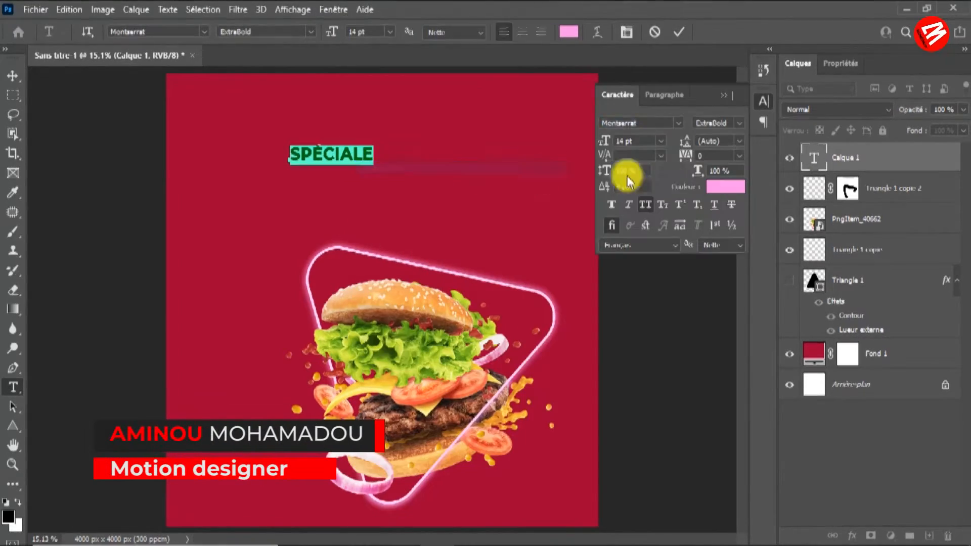
{"action": "left_click", "coordinate": [725, 188]}
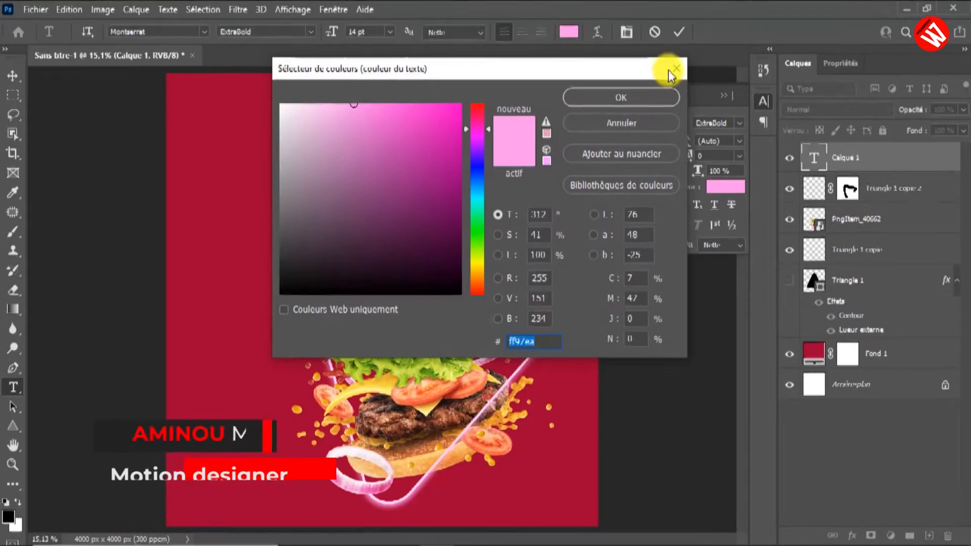
{"action": "left_click", "coordinate": [673, 96]}
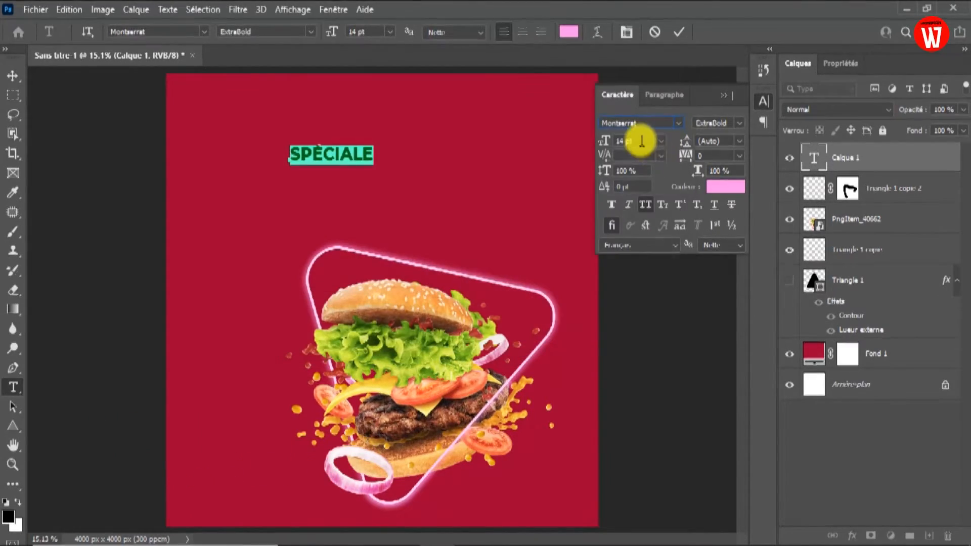
{"action": "left_click", "coordinate": [664, 144]}
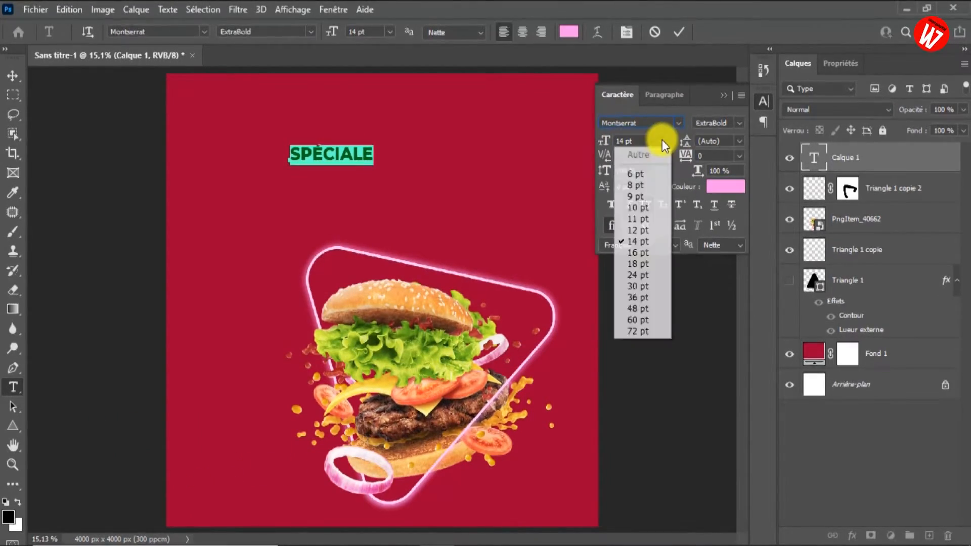
{"action": "left_click", "coordinate": [640, 309]}
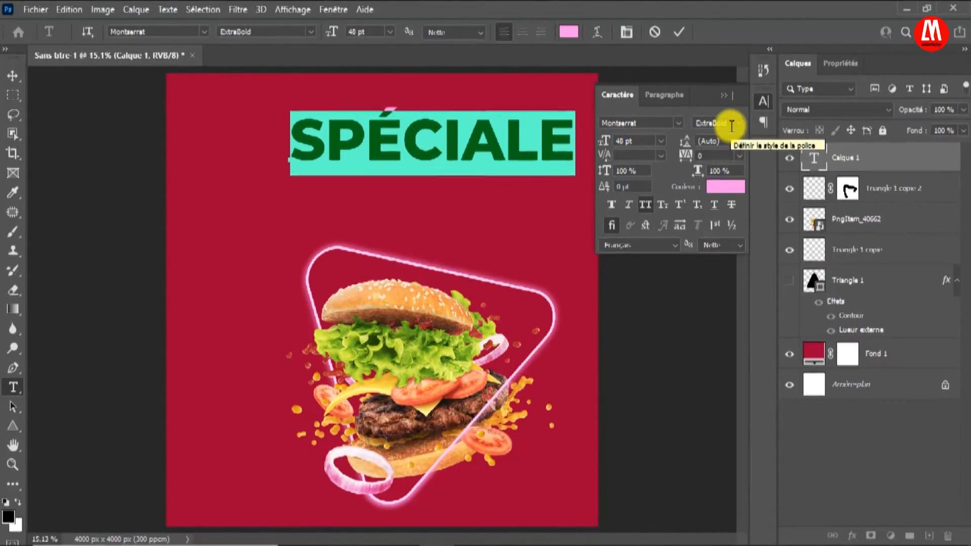
{"action": "left_click", "coordinate": [14, 75]}
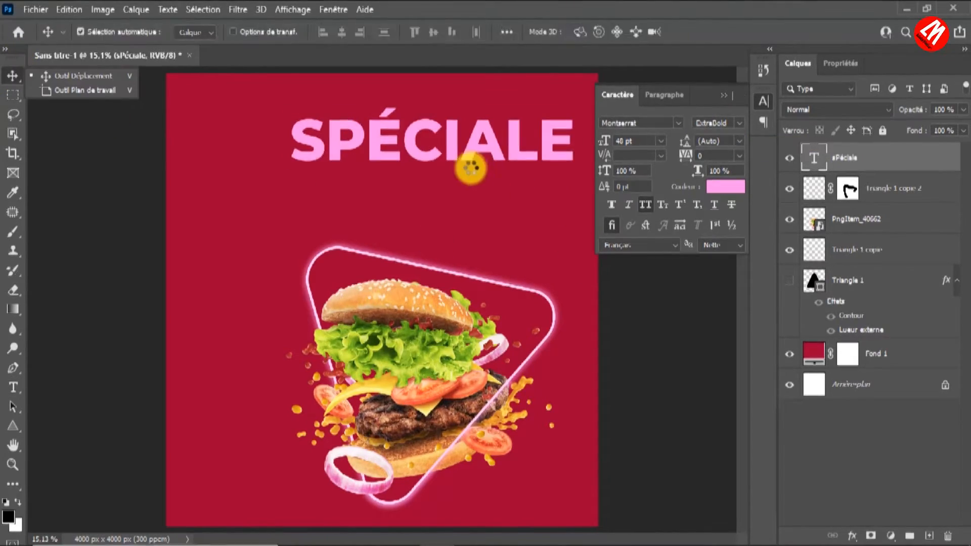
{"action": "left_click_drag", "start_coordinate": [444, 152], "coordinate": [398, 163]}
- Set the SPÉCIALE layer's fill to 0% and give it a 15 px outside stroke
{"action": "left_click", "coordinate": [963, 130]}
{"action": "left_click_drag", "start_coordinate": [960, 158], "coordinate": [876, 157]}
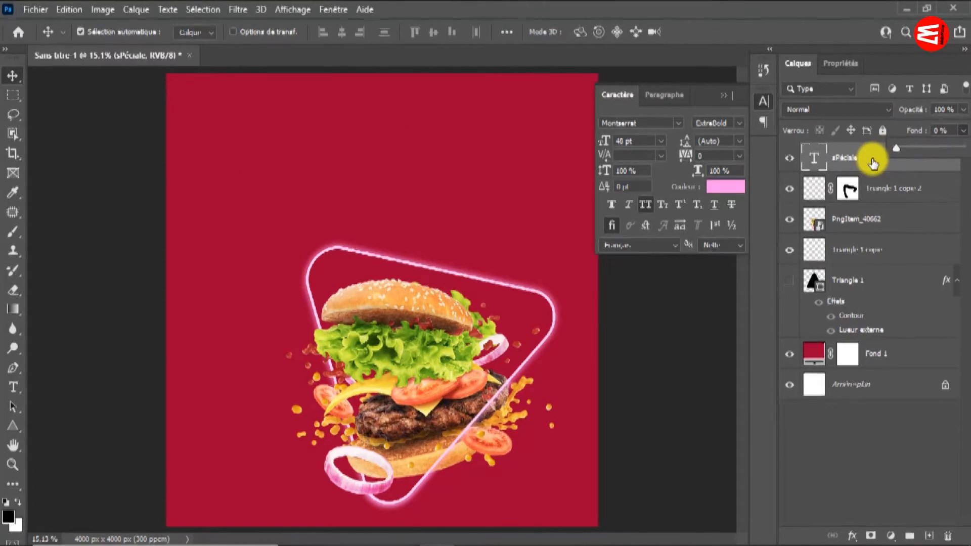
{"action": "right_click", "coordinate": [867, 156]}
{"action": "key", "text": "Escape"}
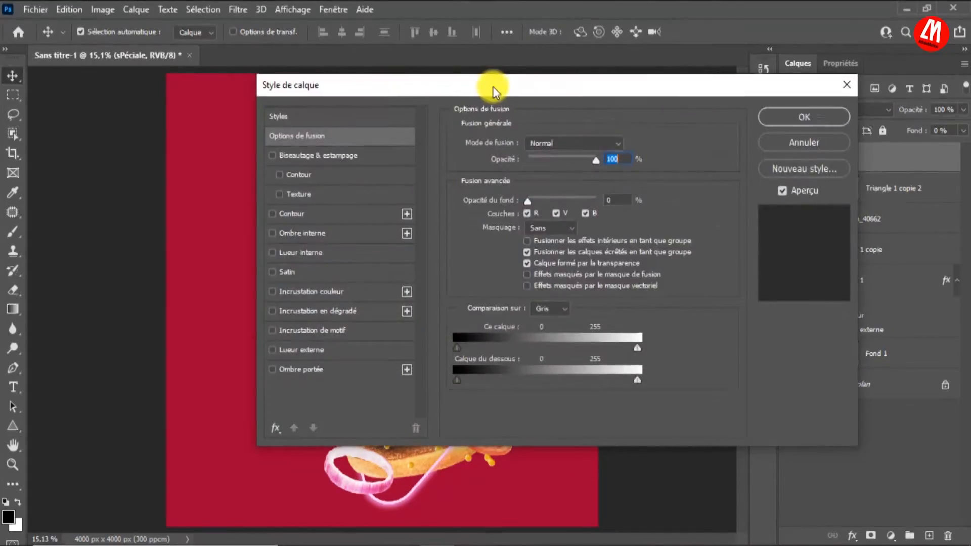
{"action": "left_click_drag", "start_coordinate": [494, 86], "coordinate": [827, 72]}
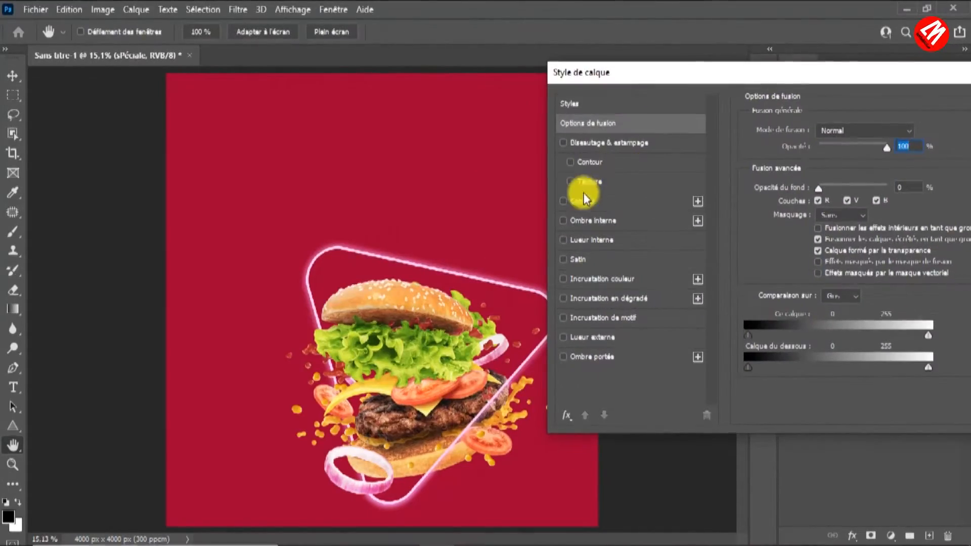
{"action": "left_click", "coordinate": [563, 201]}
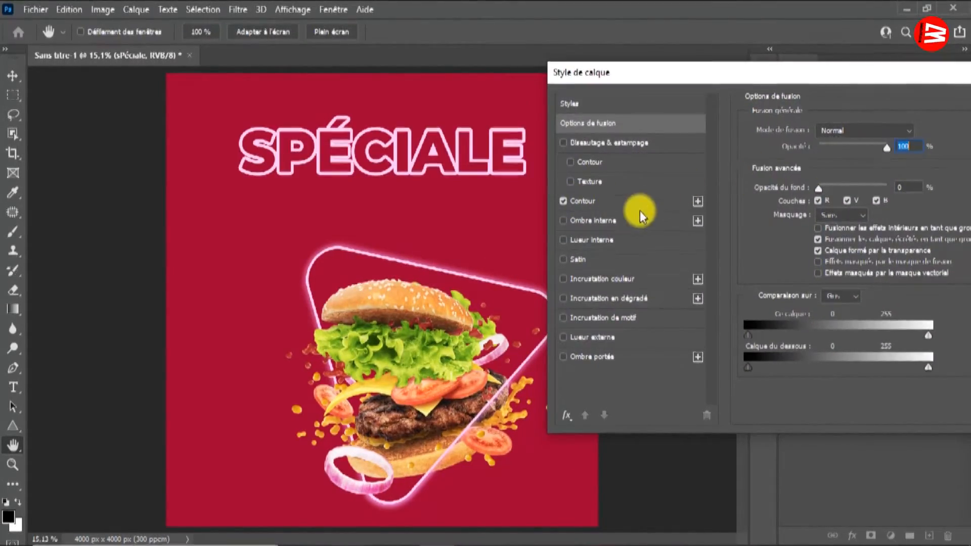
{"action": "left_click", "coordinate": [612, 201]}
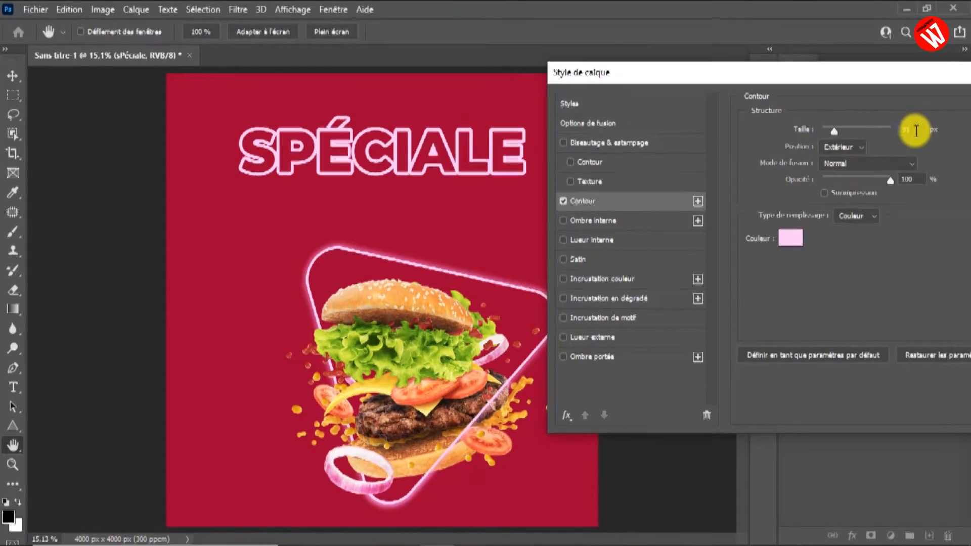
{"action": "left_click_drag", "start_coordinate": [915, 130], "coordinate": [887, 131]}
{"action": "type", "text": "15"}
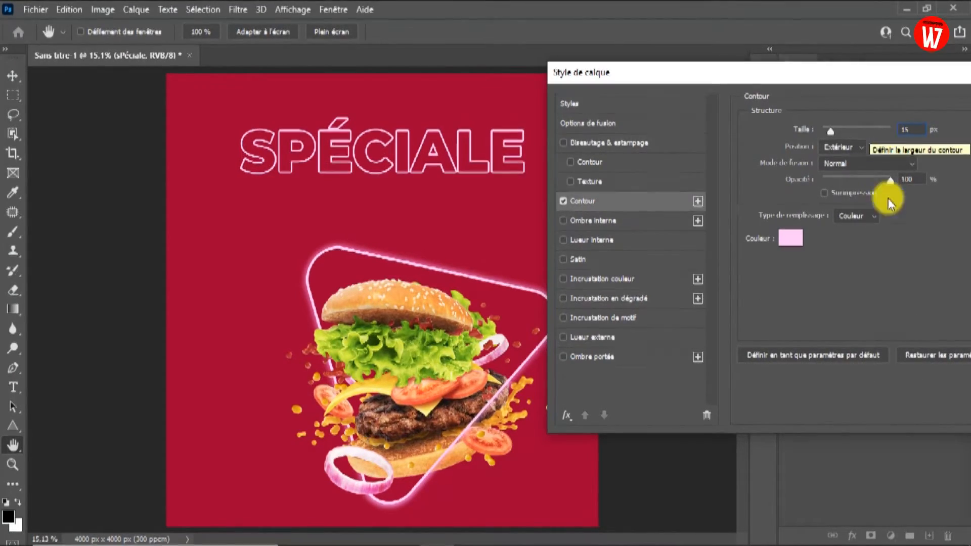
- Add an outer glow to the SPÉCIALE text, reduce the glow's size and apply the layer style
{"action": "left_click", "coordinate": [565, 336]}
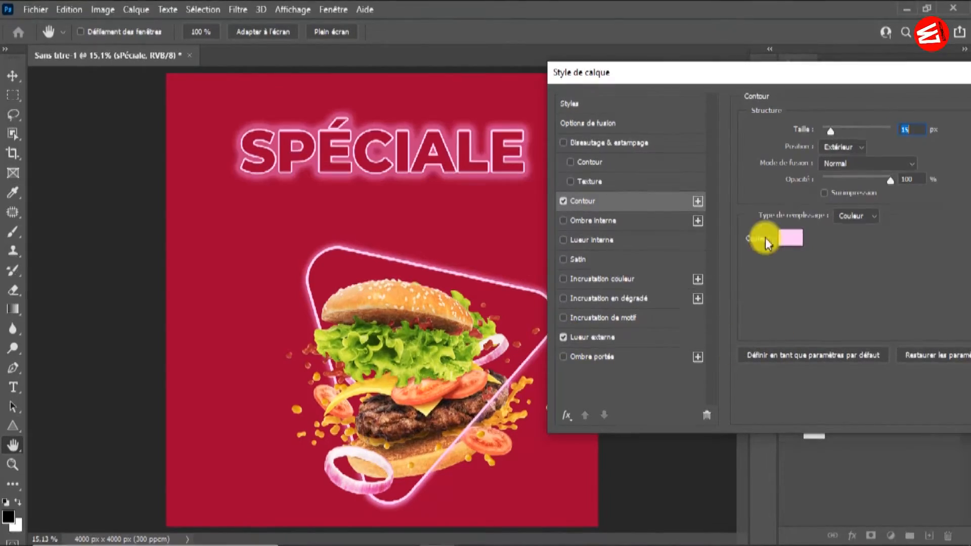
{"action": "left_click", "coordinate": [636, 336]}
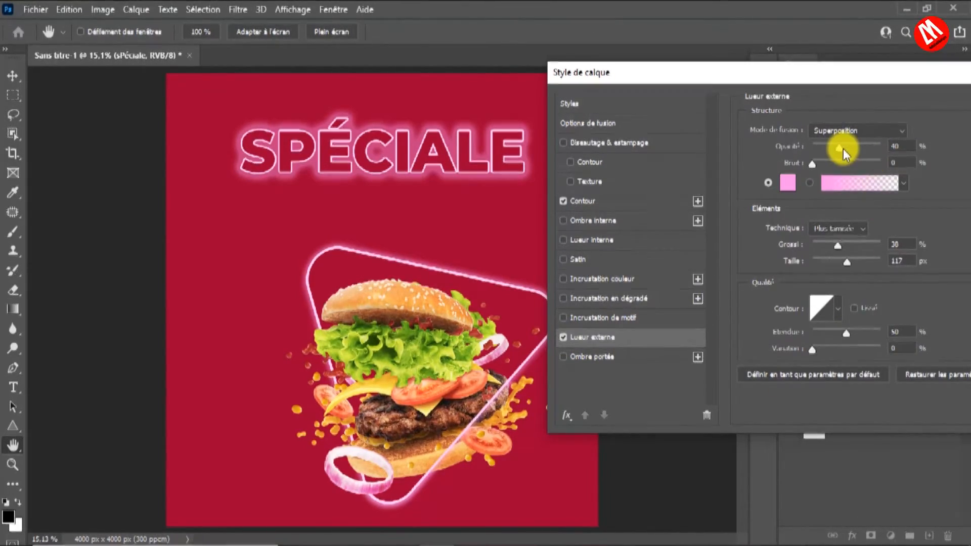
{"action": "left_click_drag", "start_coordinate": [846, 262], "coordinate": [826, 247]}
{"action": "left_click_drag", "start_coordinate": [878, 72], "coordinate": [730, 84]}
{"action": "key", "text": "Return"}
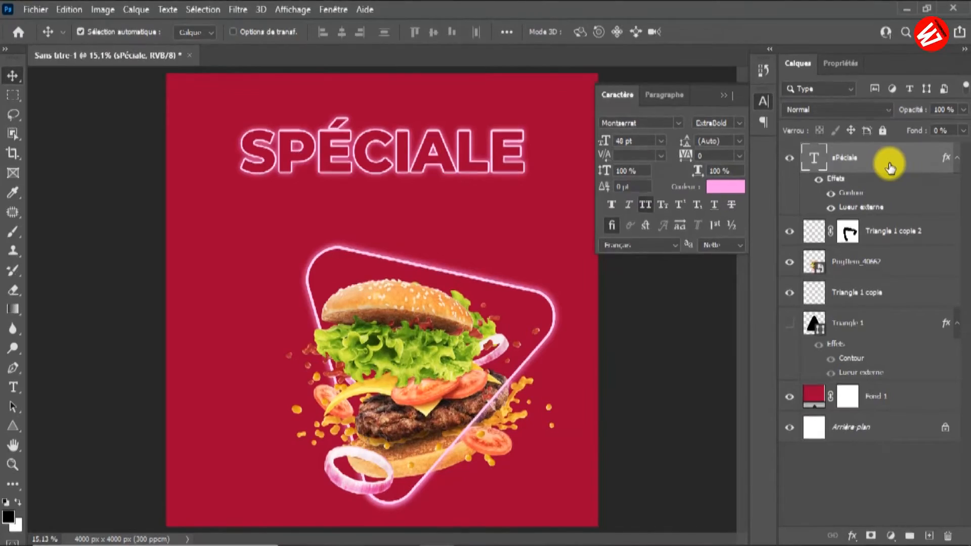
- Duplicate the SPÉCIALE text layer, move the copy just below the original and change its text to "BURGER"
{"action": "key", "text": "ctrl+j"}
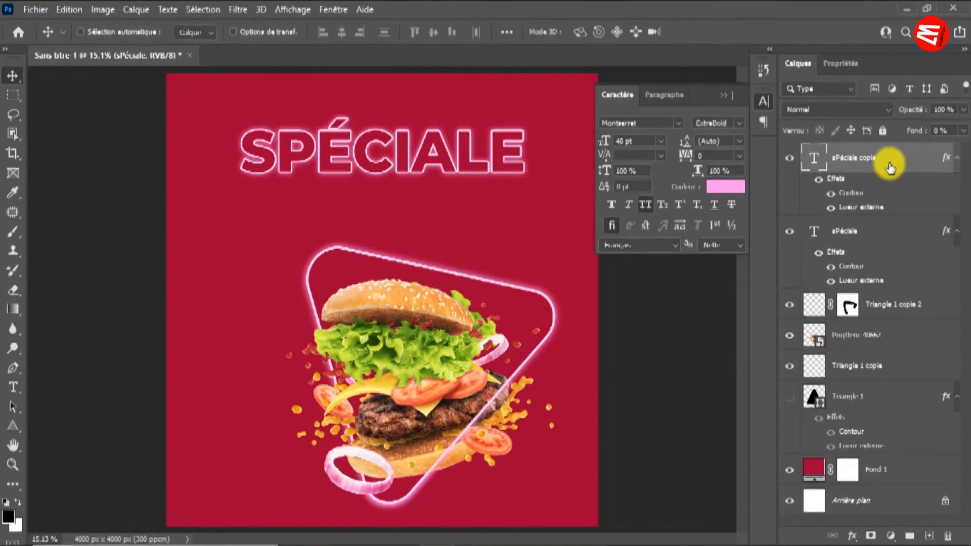
{"action": "left_click_drag", "start_coordinate": [387, 160], "coordinate": [388, 211]}
{"action": "double_click", "coordinate": [391, 211]}
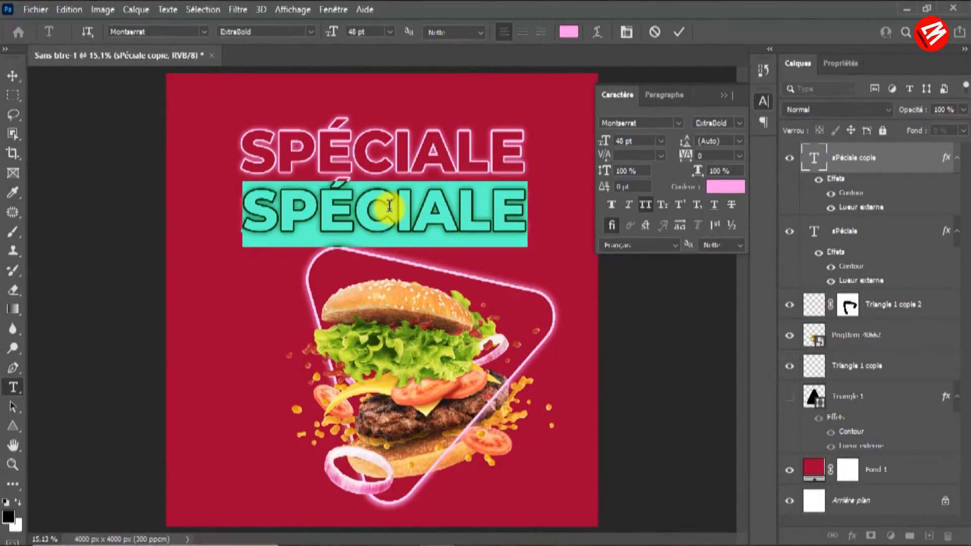
{"action": "type", "text": "BU"}
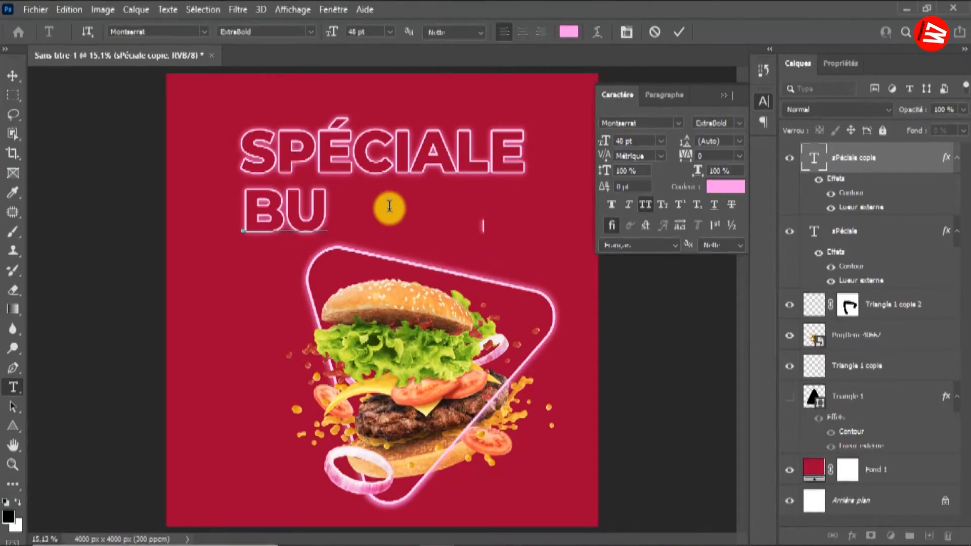
{"action": "type", "text": "RGER"}
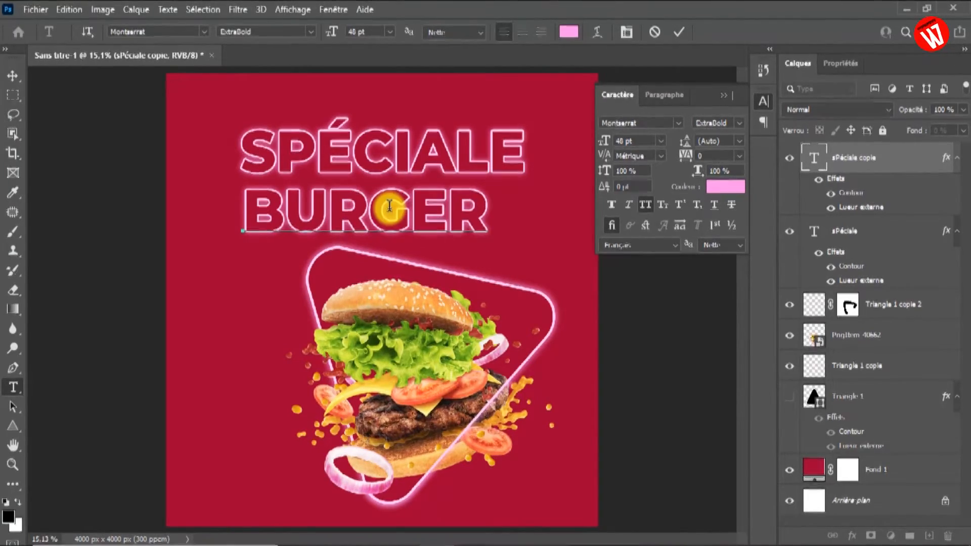
- Centre BURGER beneath SPÉCIALE and move SPÉCIALE slightly down to tighten the two-line title
{"action": "left_click", "coordinate": [13, 76]}
{"action": "left_click_drag", "start_coordinate": [423, 211], "coordinate": [403, 171]}
{"action": "left_click", "coordinate": [405, 160]}
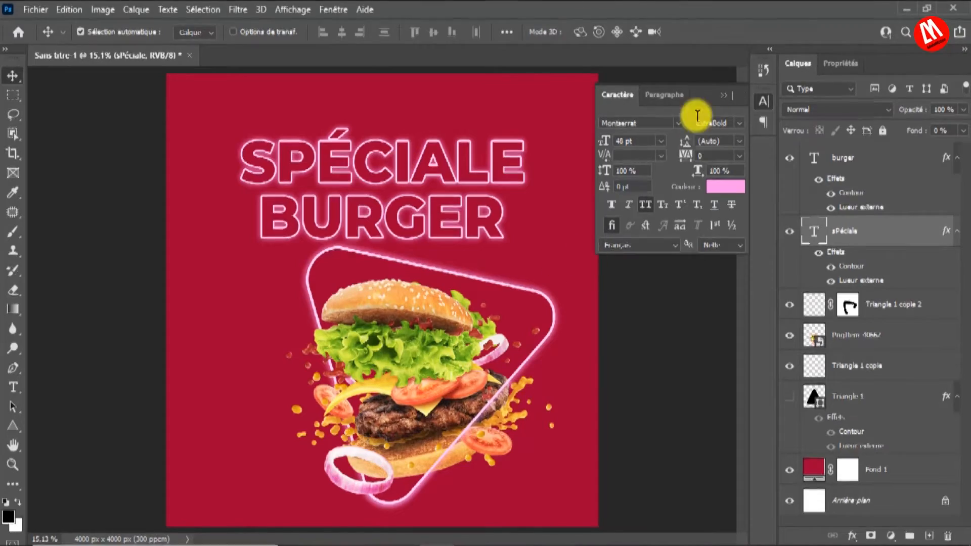
- Scale the SPÉCIALE and BURGER text layers together to about 78%
{"action": "left_click", "coordinate": [867, 157], "text": "ctrl"}
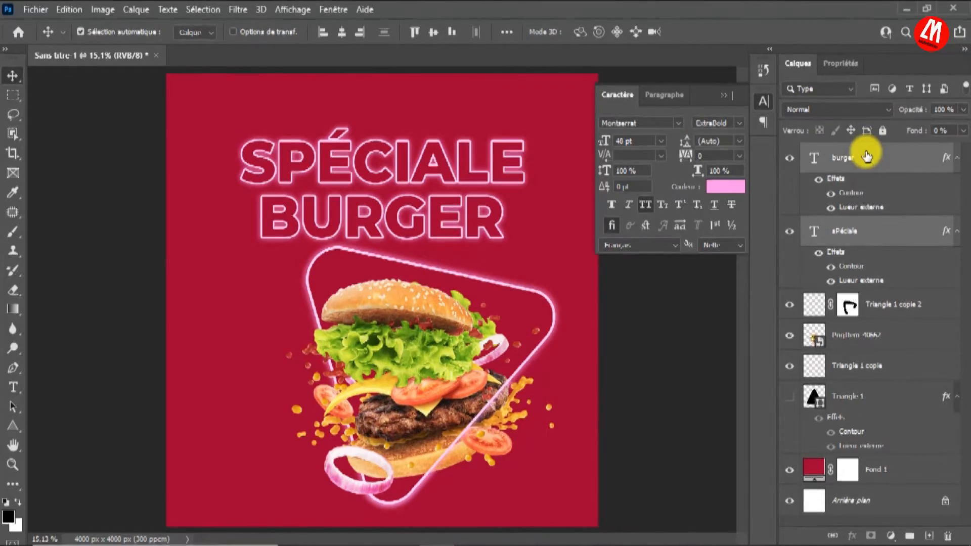
{"action": "key", "text": "ctrl+t"}
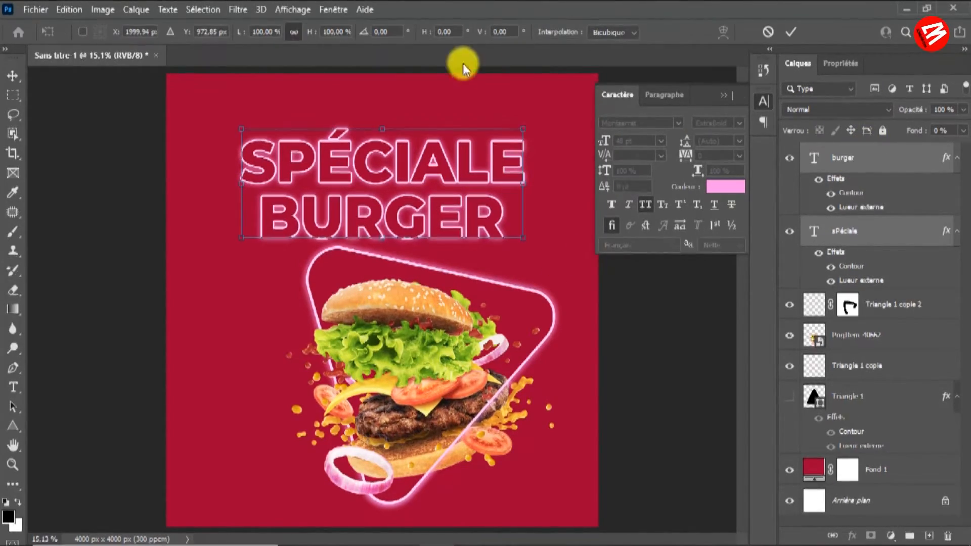
{"action": "left_click_drag", "start_coordinate": [386, 134], "coordinate": [404, 157]}
{"action": "key", "text": "Return"}
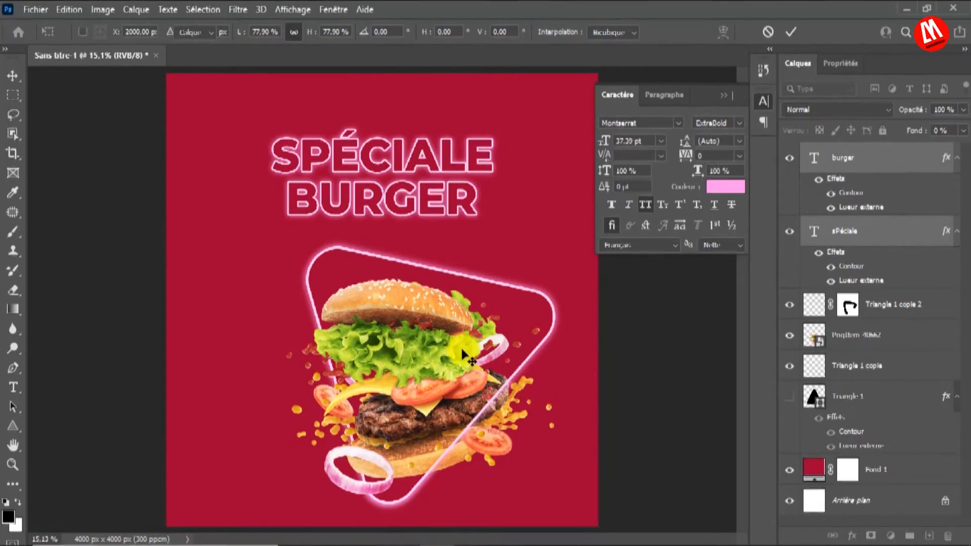
{"action": "left_click", "coordinate": [670, 403]}
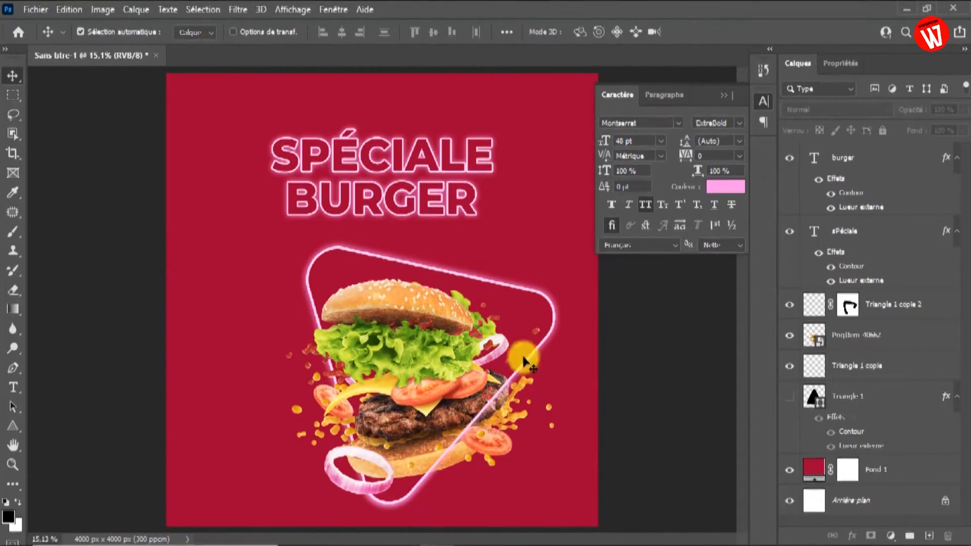
- Add the text "PROMO" beside the burger, starting near the poster's left edge
{"action": "key", "text": "t"}
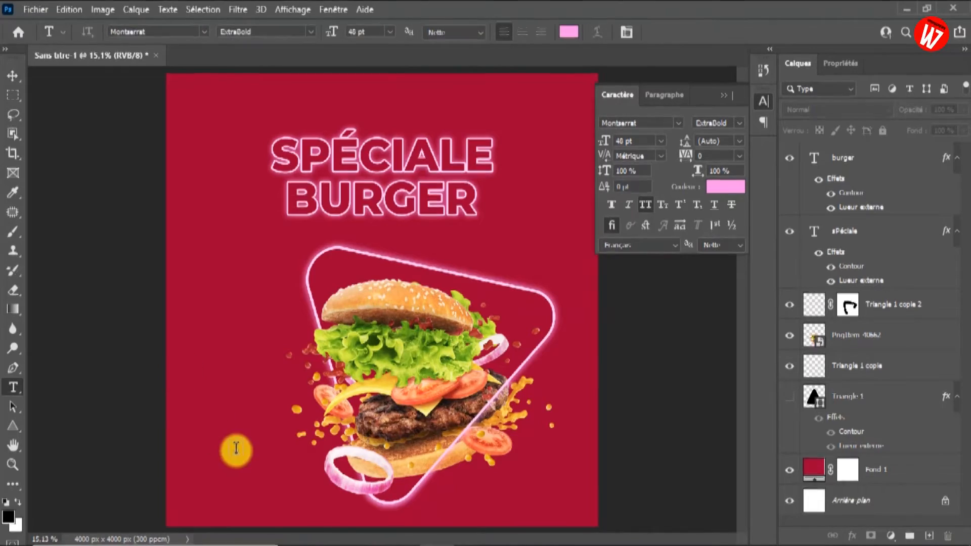
{"action": "left_click", "coordinate": [189, 359]}
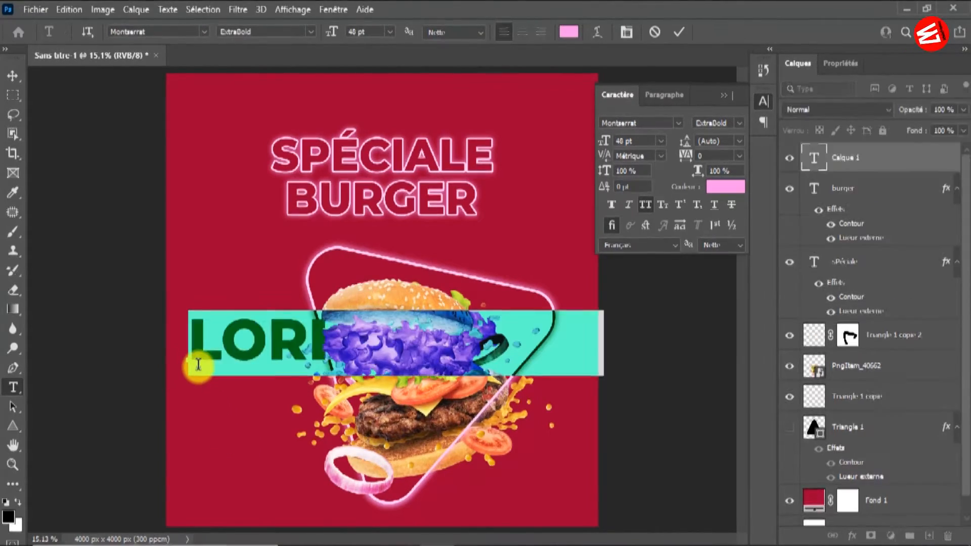
{"action": "type", "text": "PROMO"}
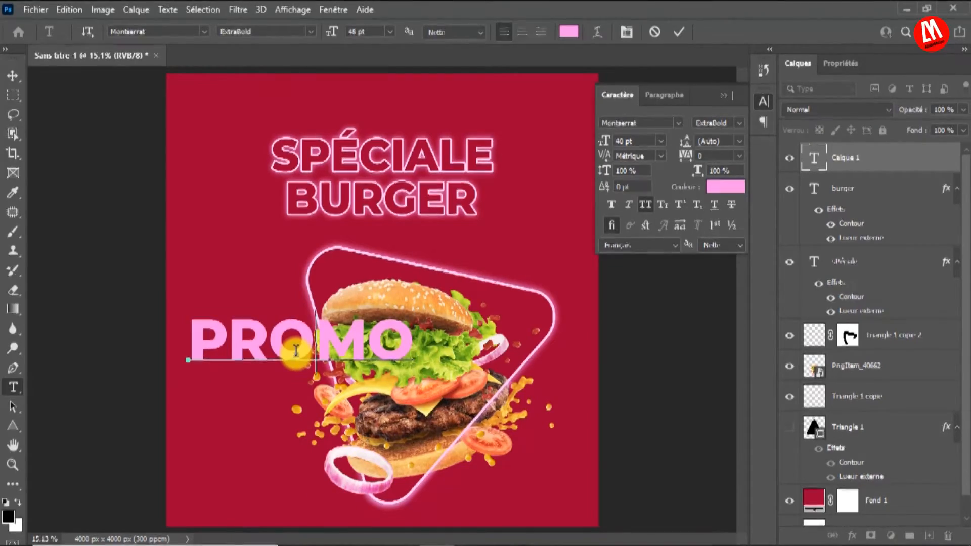
- Colour the PROMO text with the Rose hex code ff97ea copied from the Couleur notes file
{"action": "double_click", "coordinate": [203, 354]}
{"action": "left_click", "coordinate": [569, 32]}
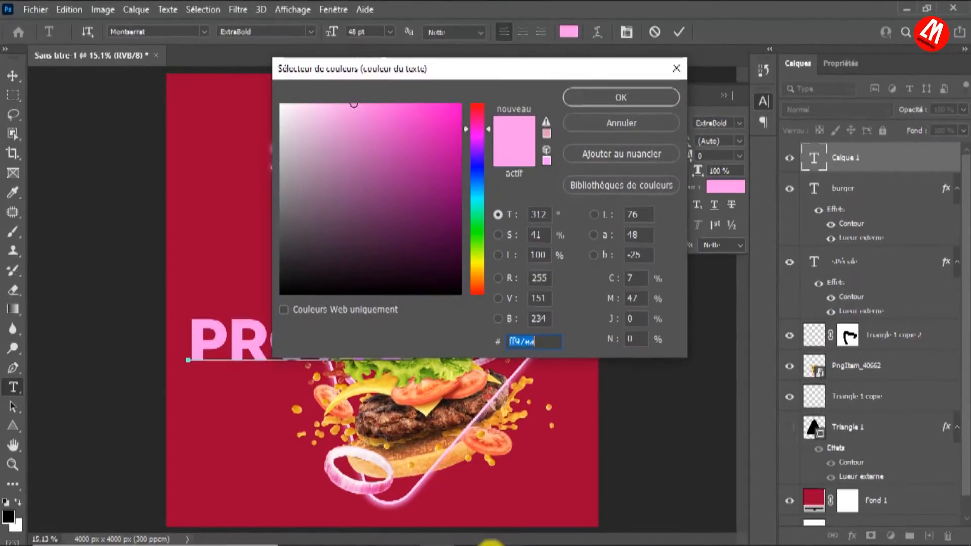
{"action": "key", "text": "alt+Tab"}
{"action": "right_click", "coordinate": [26, 397]}
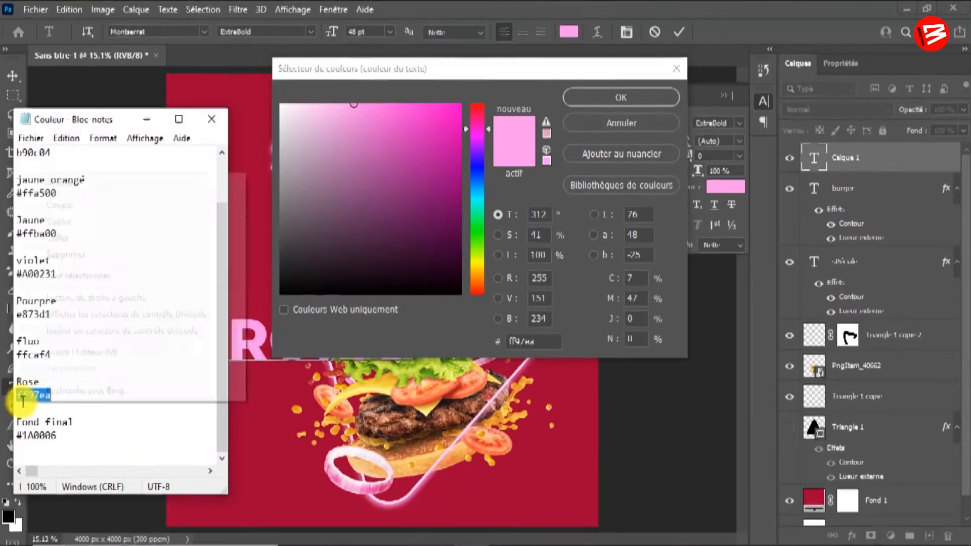
{"action": "left_click", "coordinate": [73, 227]}
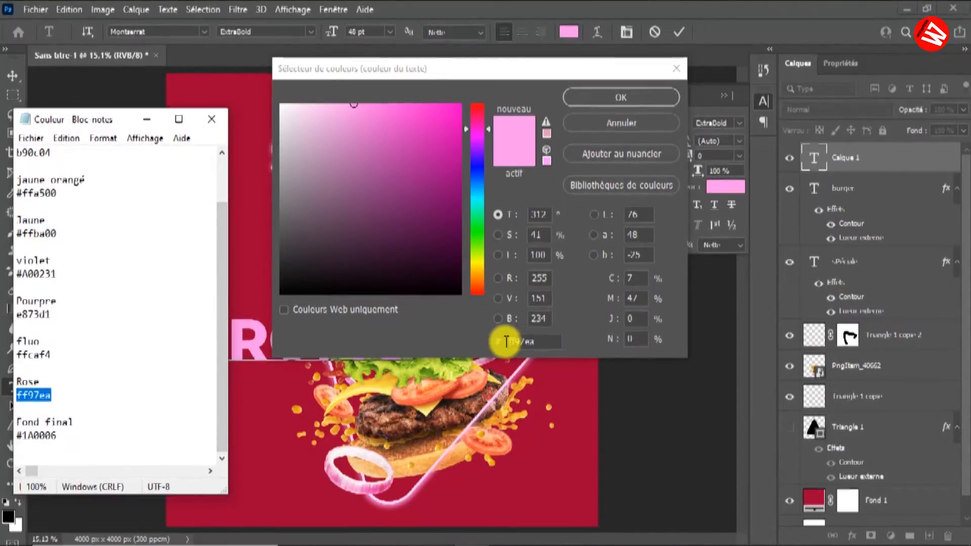
{"action": "left_click", "coordinate": [526, 341]}
{"action": "key", "text": "ctrl+c"}
{"action": "right_click", "coordinate": [531, 343]}
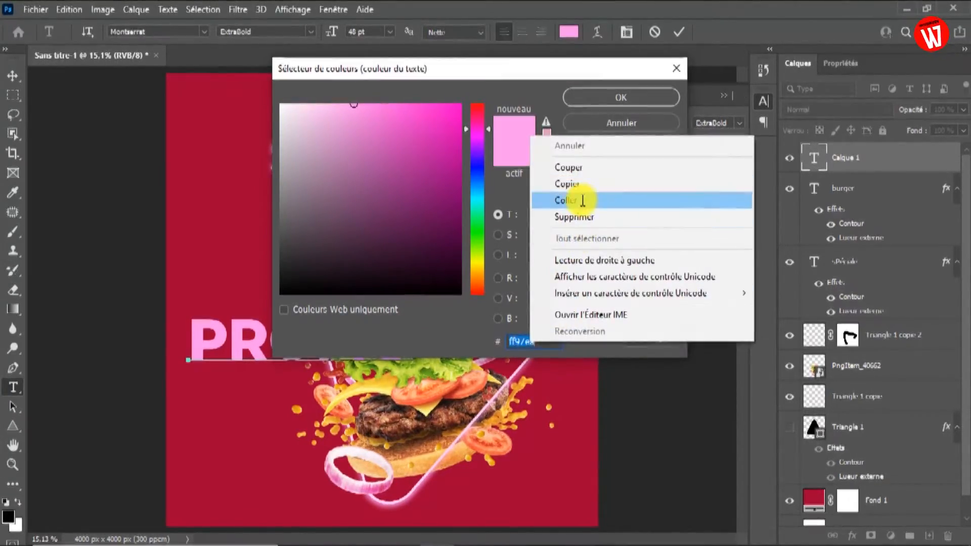
{"action": "left_click", "coordinate": [585, 198]}
{"action": "left_click", "coordinate": [624, 98]}
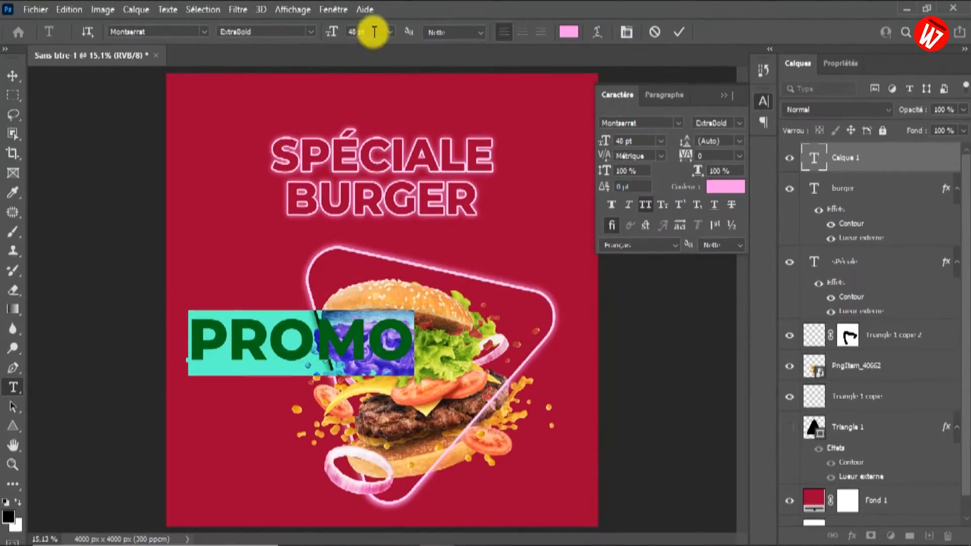
- Set the PROMO text size to 11 pt and move the text slightly closer to the burger
{"action": "left_click", "coordinate": [390, 31]}
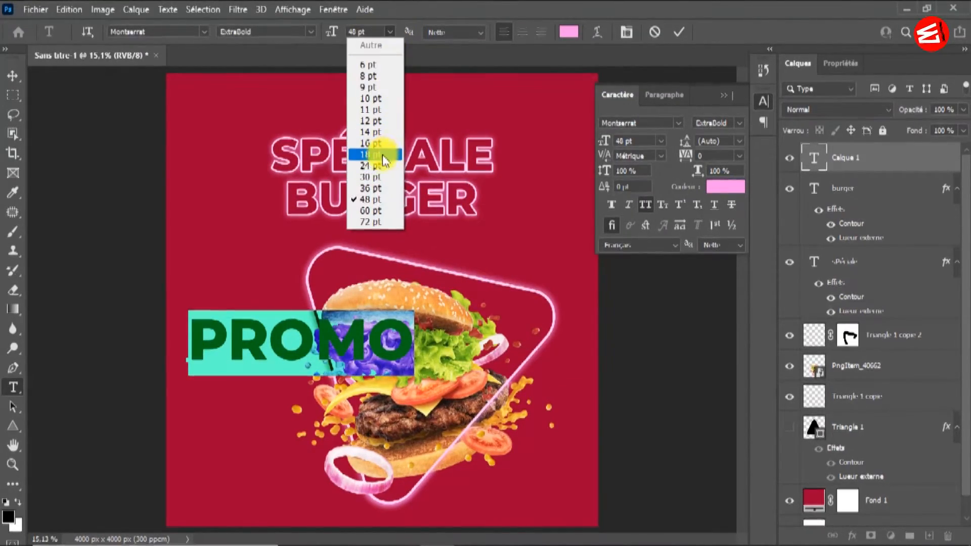
{"action": "left_click", "coordinate": [384, 175]}
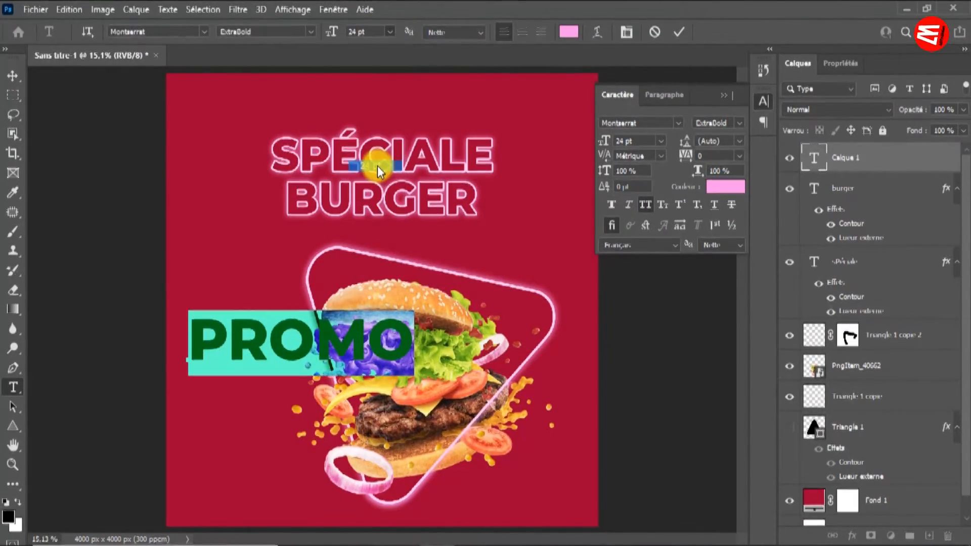
{"action": "left_click", "coordinate": [390, 31]}
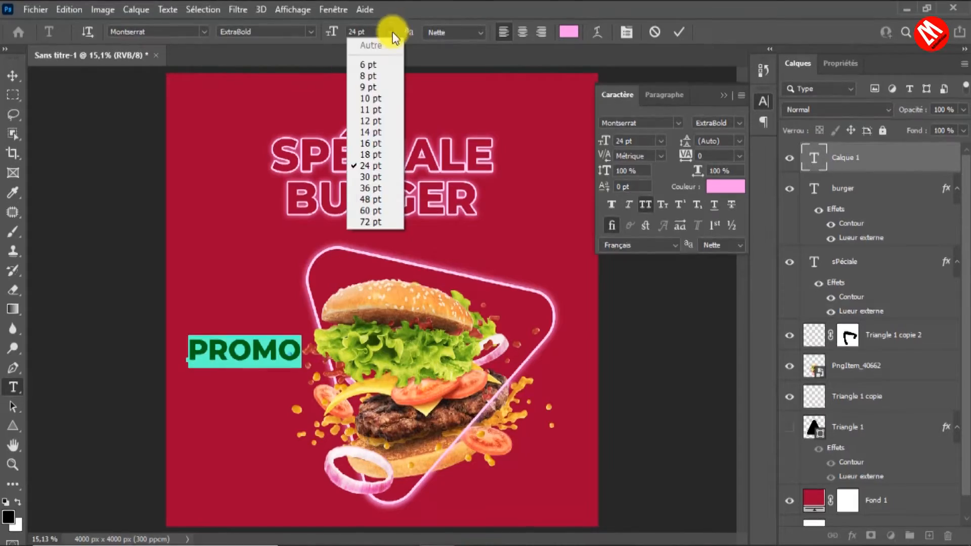
{"action": "left_click", "coordinate": [380, 109]}
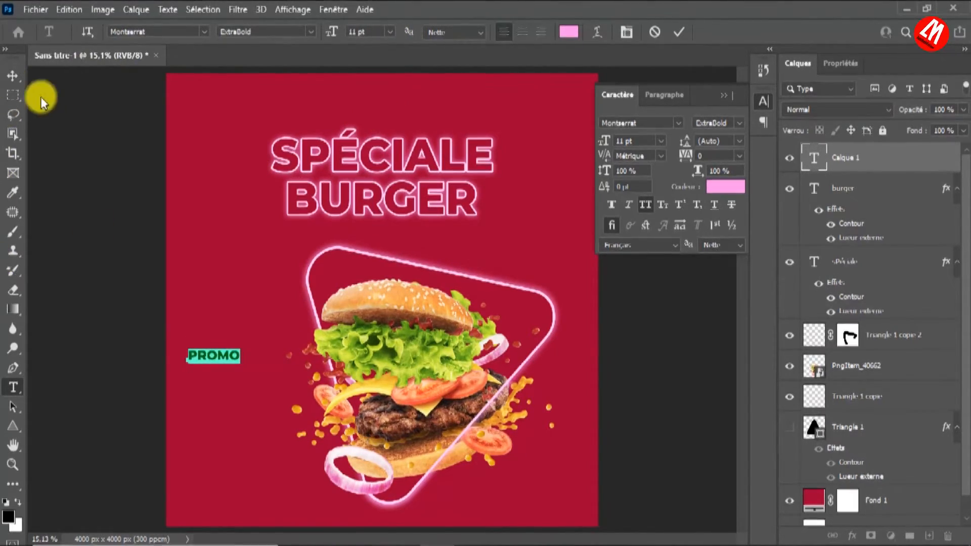
{"action": "left_click", "coordinate": [186, 278]}
{"action": "key", "text": "v"}
{"action": "left_click_drag", "start_coordinate": [220, 361], "coordinate": [240, 378]}
- Duplicate the PROMO text just below the original and change the copy's text to "-30%"
{"action": "key", "text": "ctrl+j"}
{"action": "double_click", "coordinate": [242, 383]}
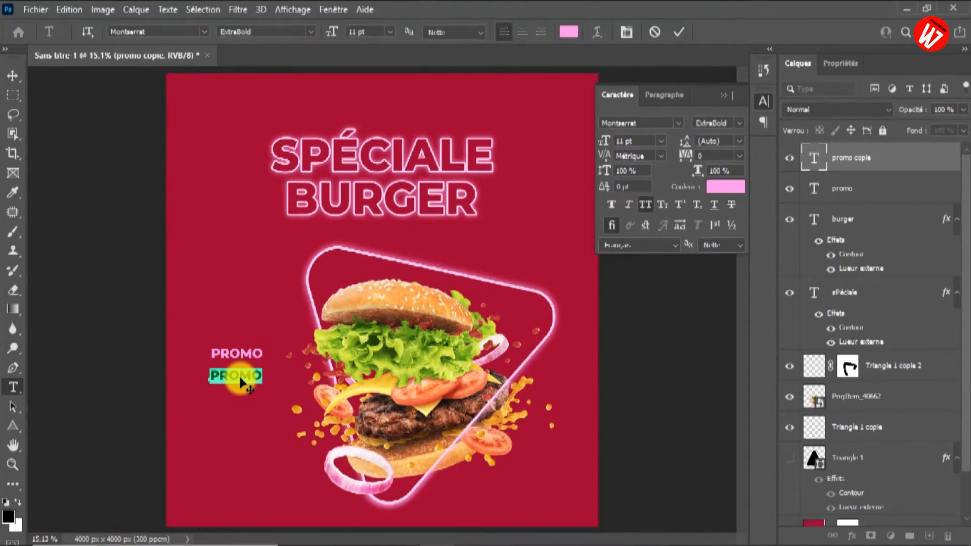
{"action": "key", "text": "BackSpace"}
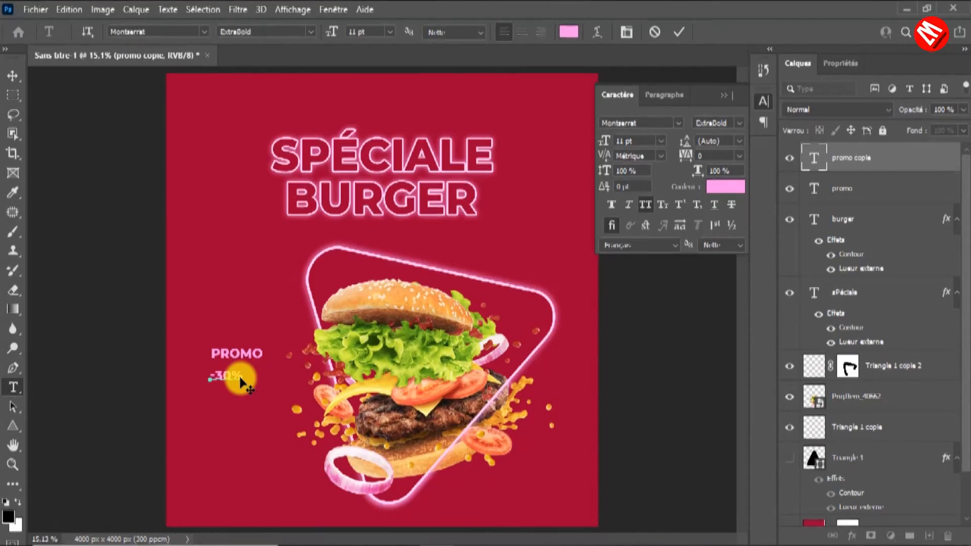
- Set the -30% text to 14 pt and colour it white
{"action": "key", "text": "ctrl+a"}
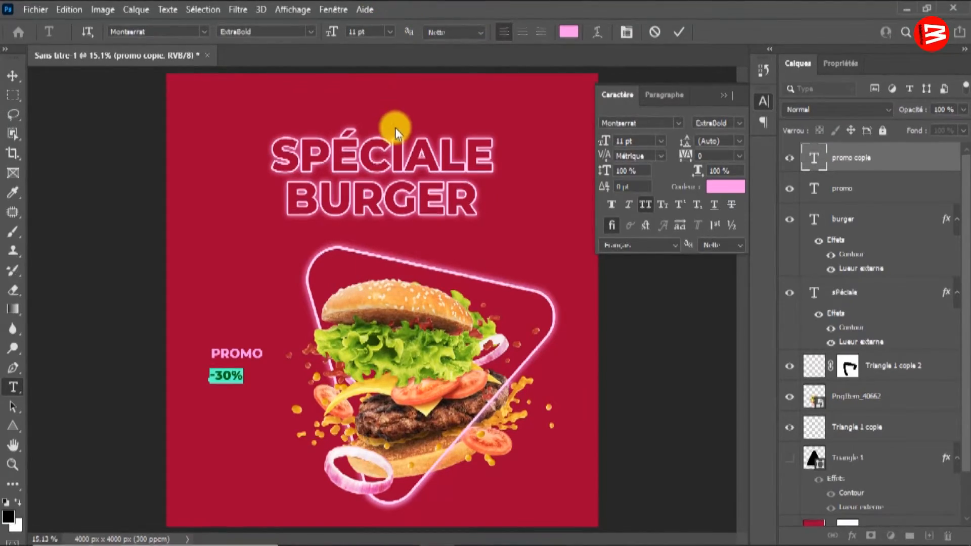
{"action": "left_click", "coordinate": [387, 32]}
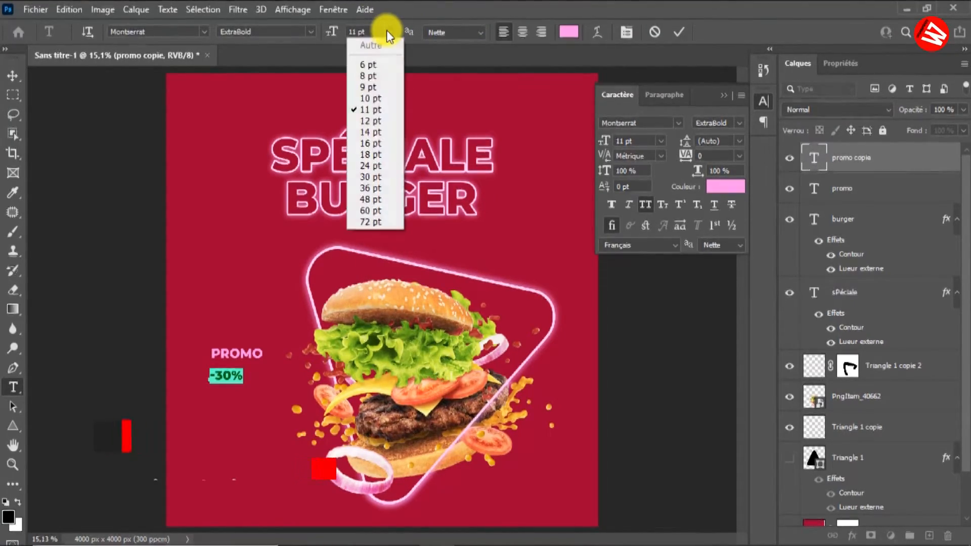
{"action": "left_click", "coordinate": [370, 131]}
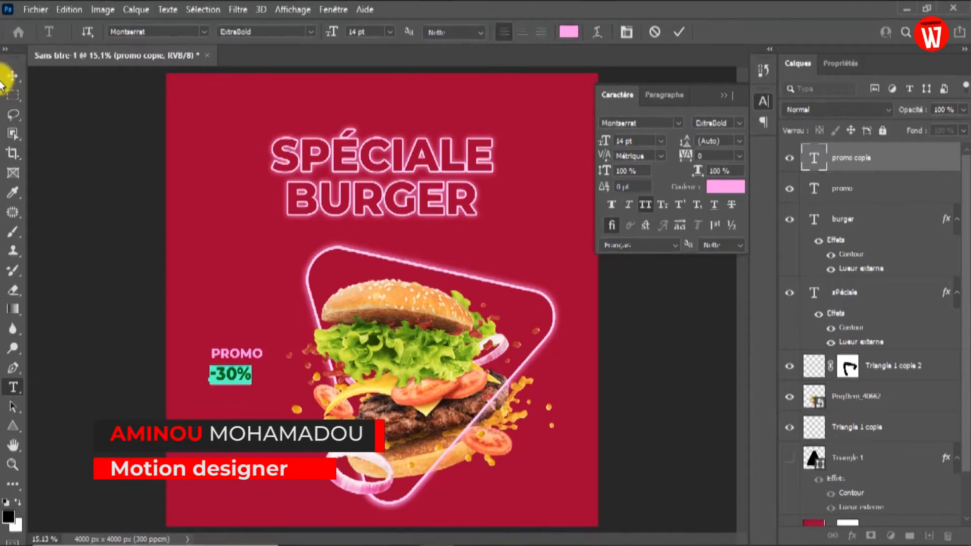
{"action": "left_click", "coordinate": [569, 32]}
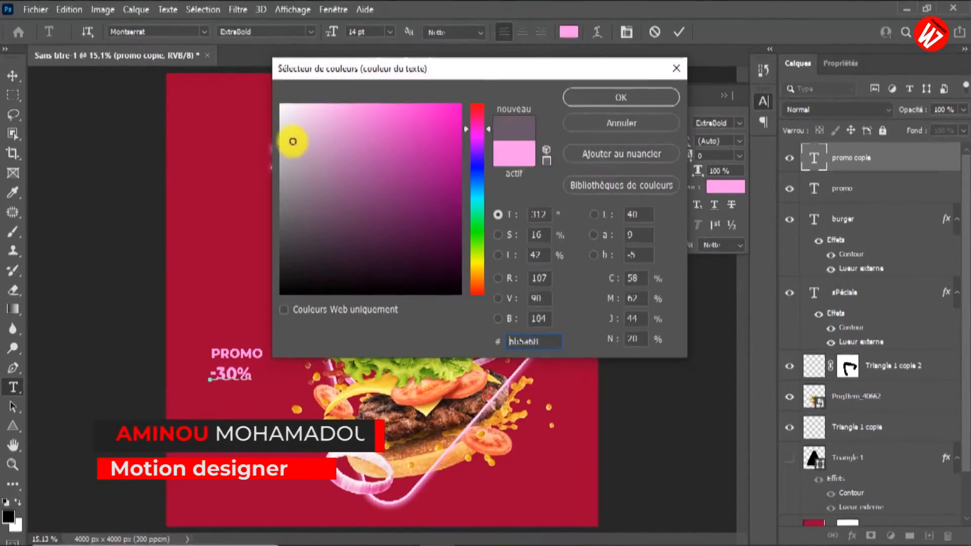
{"action": "left_click_drag", "start_coordinate": [293, 141], "coordinate": [281, 105]}
{"action": "left_click", "coordinate": [592, 103]}
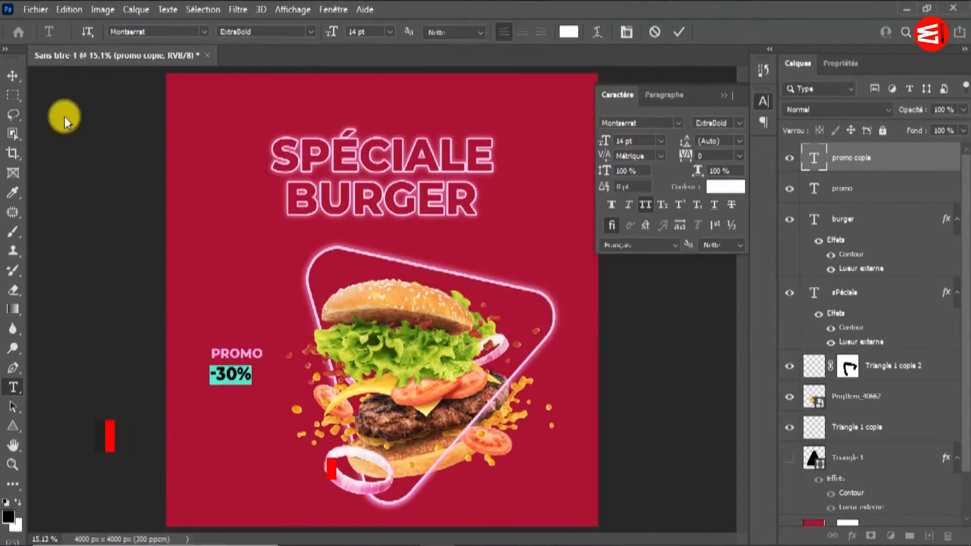
{"action": "key", "text": "ctrl+Return"}
{"action": "key", "text": "v"}
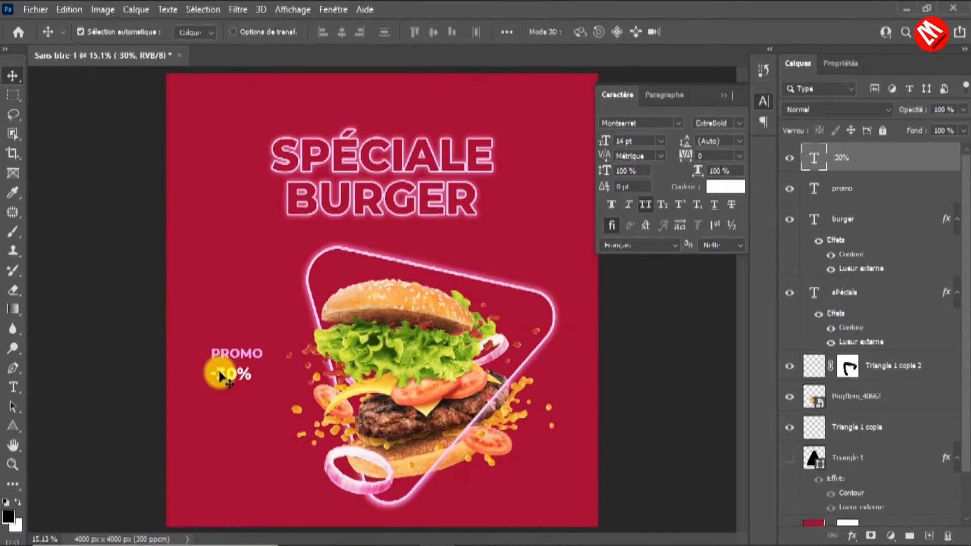
- Scale the -30% text up to about 166% and place it directly beneath PROMO
{"action": "key", "text": "ctrl+t"}
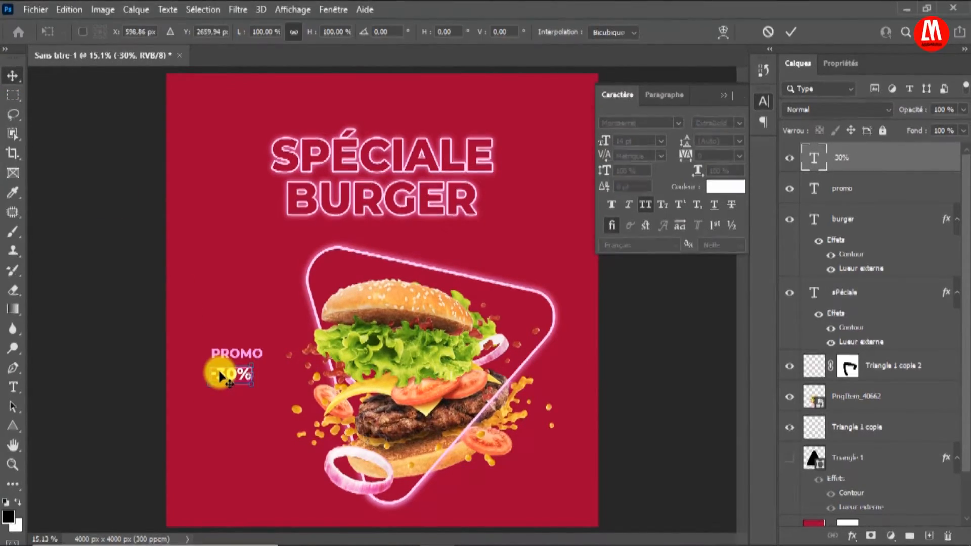
{"action": "left_click_drag", "start_coordinate": [230, 363], "coordinate": [233, 351]}
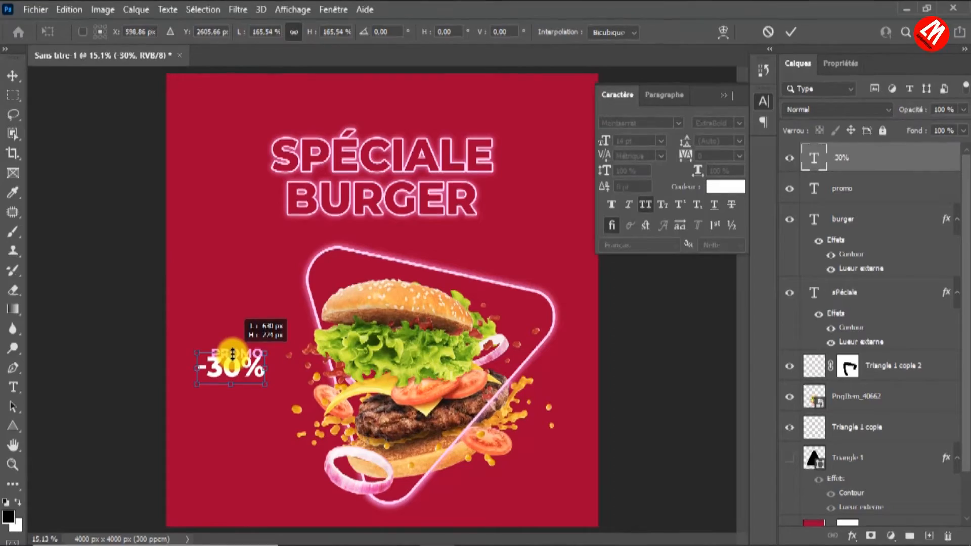
{"action": "double_click", "coordinate": [242, 385]}
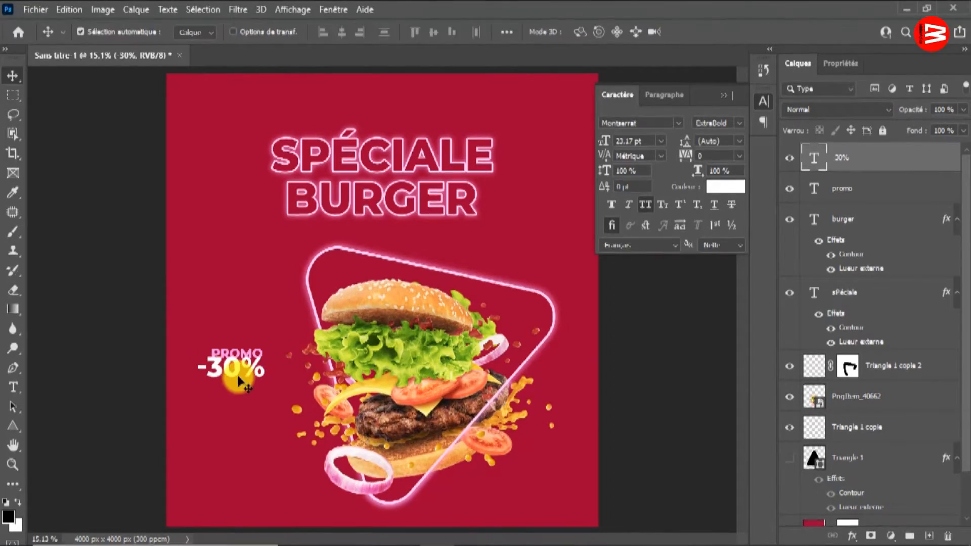
- Enlarge the PROMO text to about 129% so its width matches the -30% line
{"action": "left_click", "coordinate": [234, 355]}
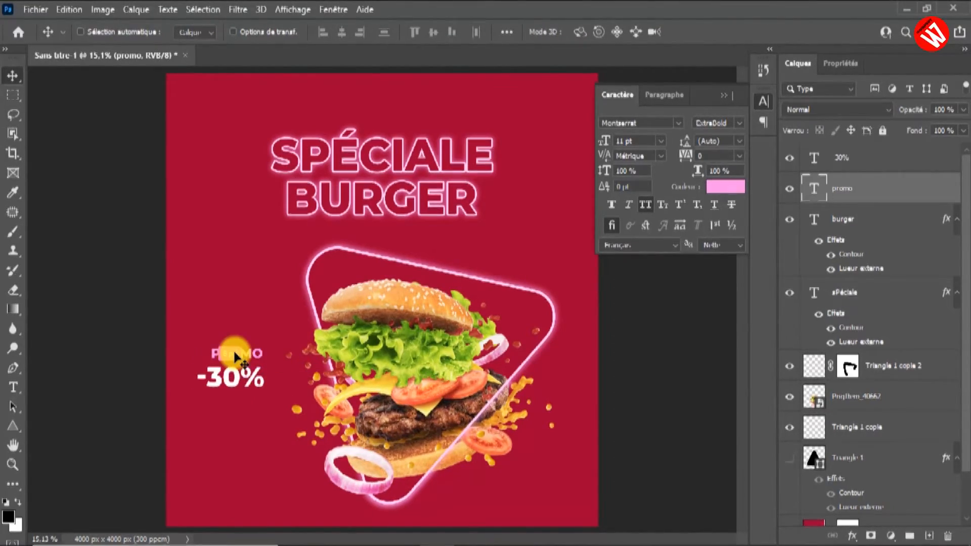
{"action": "key", "text": "ctrl+t"}
{"action": "left_click_drag", "start_coordinate": [210, 354], "coordinate": [196, 354]}
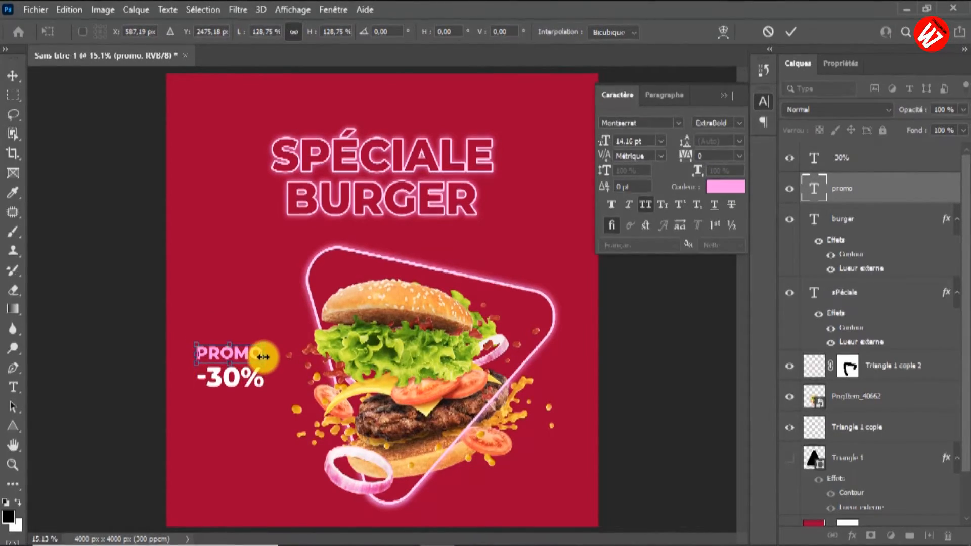
{"action": "key", "text": "Return"}
- Draw a triangle about 875 × 758 px over the PROMO -30% text and give it a 25 px white stroke
{"action": "left_click_drag", "start_coordinate": [233, 353], "coordinate": [315, 450]}
{"action": "left_click", "coordinate": [12, 426]}
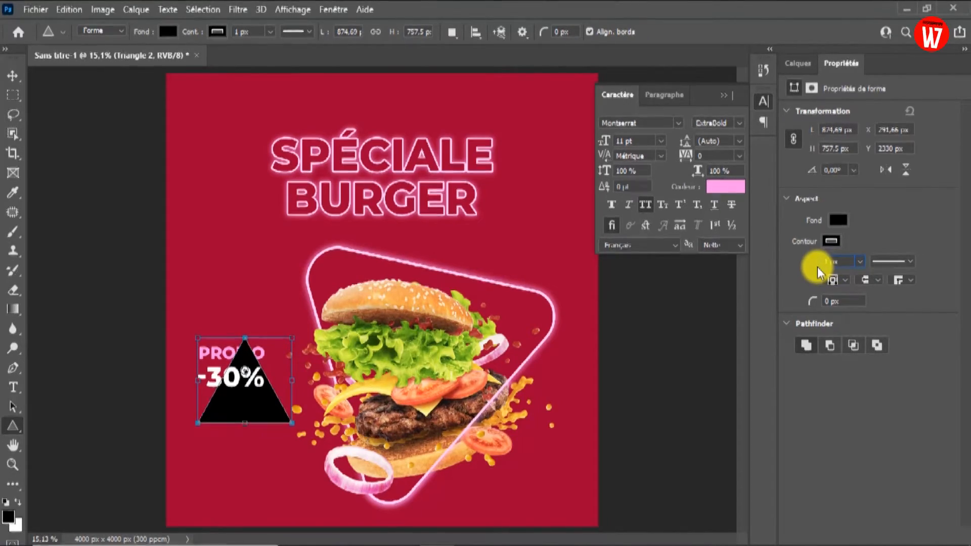
{"action": "key", "text": "BackSpace"}
{"action": "type", "text": "25"}
{"action": "left_click", "coordinate": [831, 241]}
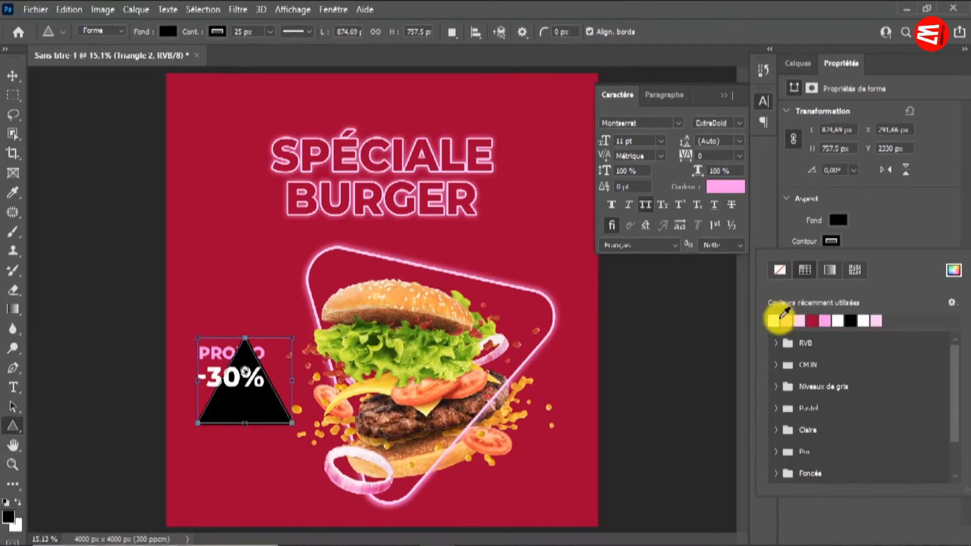
{"action": "left_click", "coordinate": [863, 321]}
{"action": "left_click", "coordinate": [887, 224]}
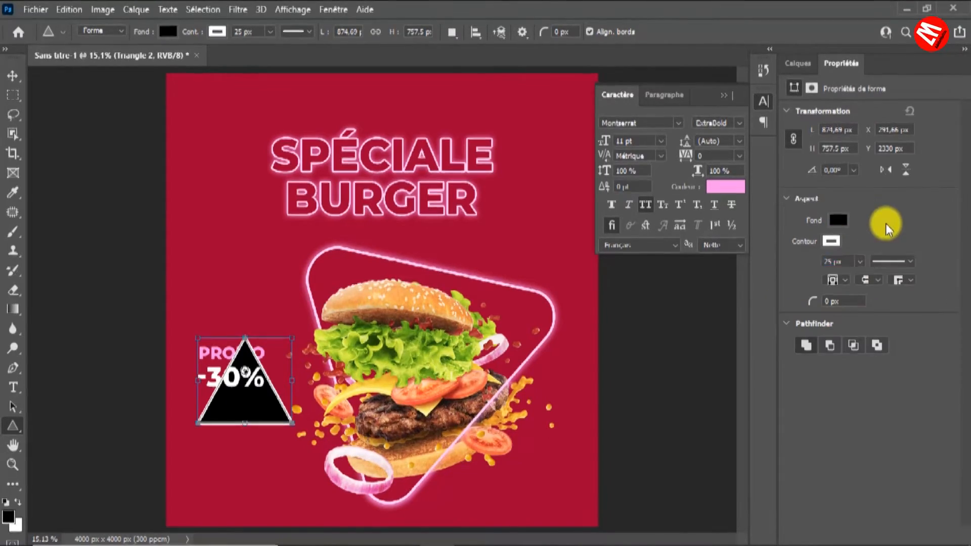
- Make the small triangle's stroke dotted and remove its fill
{"action": "left_click", "coordinate": [907, 260]}
{"action": "left_click", "coordinate": [853, 357]}
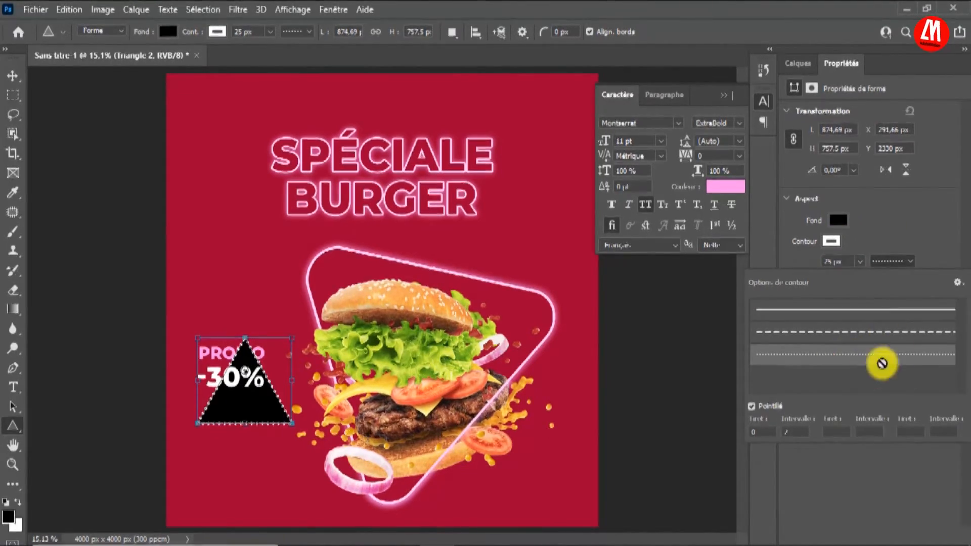
{"action": "left_click", "coordinate": [838, 220]}
{"action": "left_click", "coordinate": [779, 249]}
{"action": "left_click", "coordinate": [895, 218]}
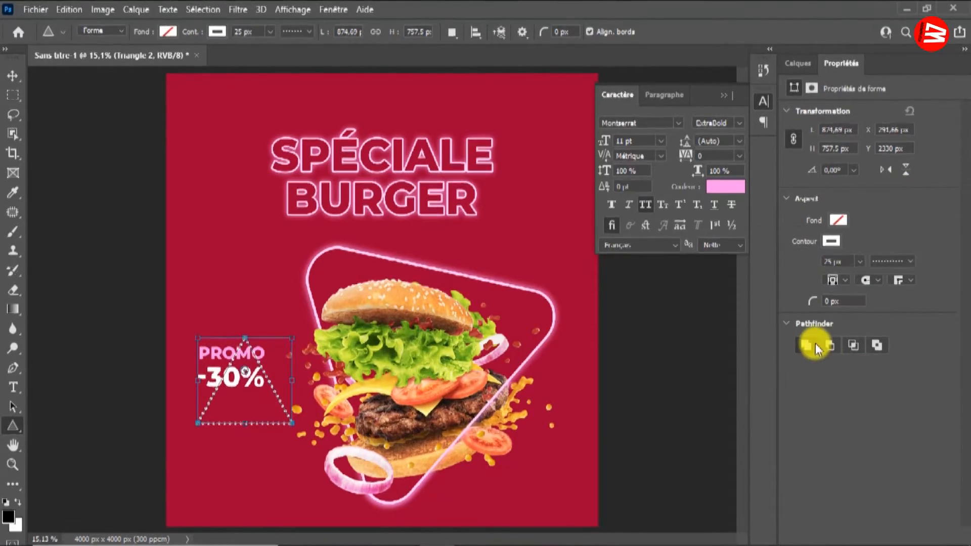
- Round the corners of the small dotted triangle to a 60 px radius
{"action": "left_click", "coordinate": [830, 302]}
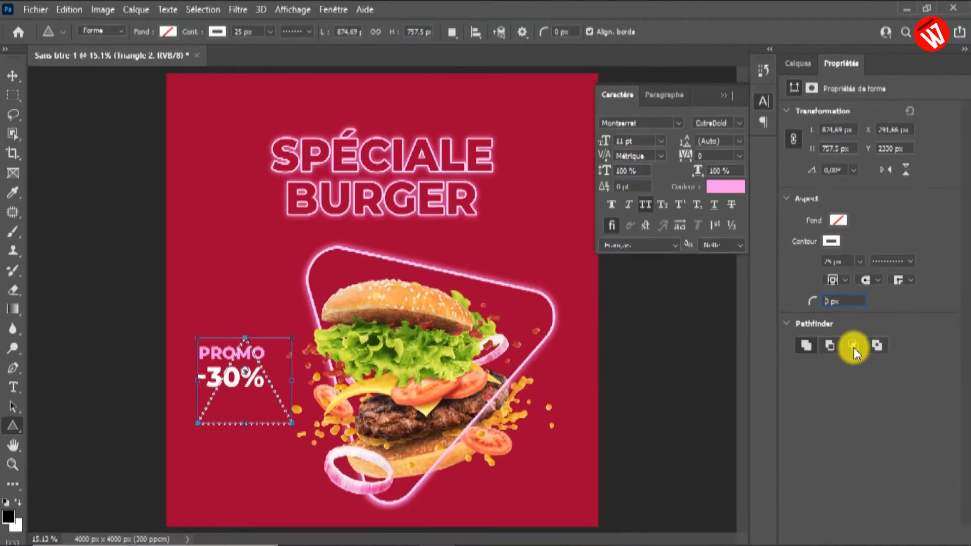
{"action": "type", "text": "2"}
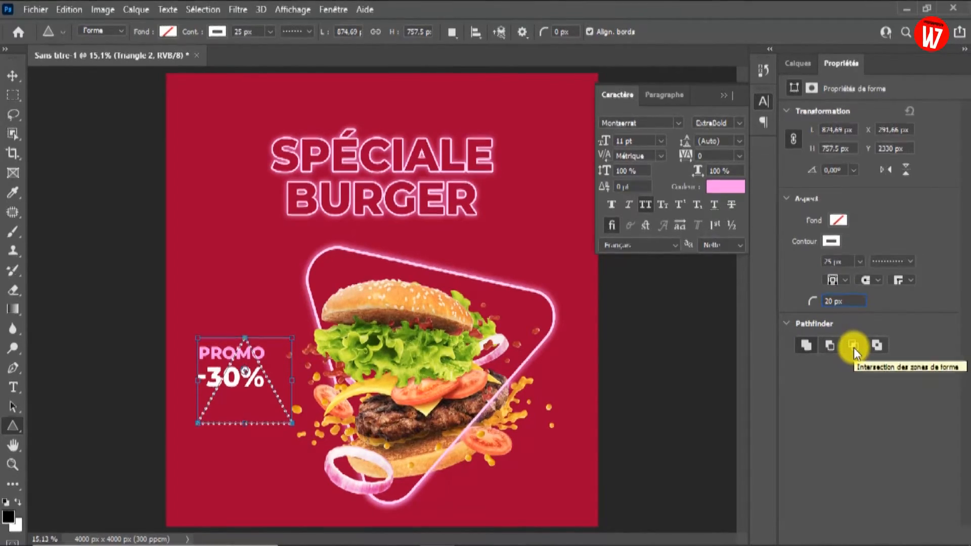
{"action": "key", "text": "Return"}
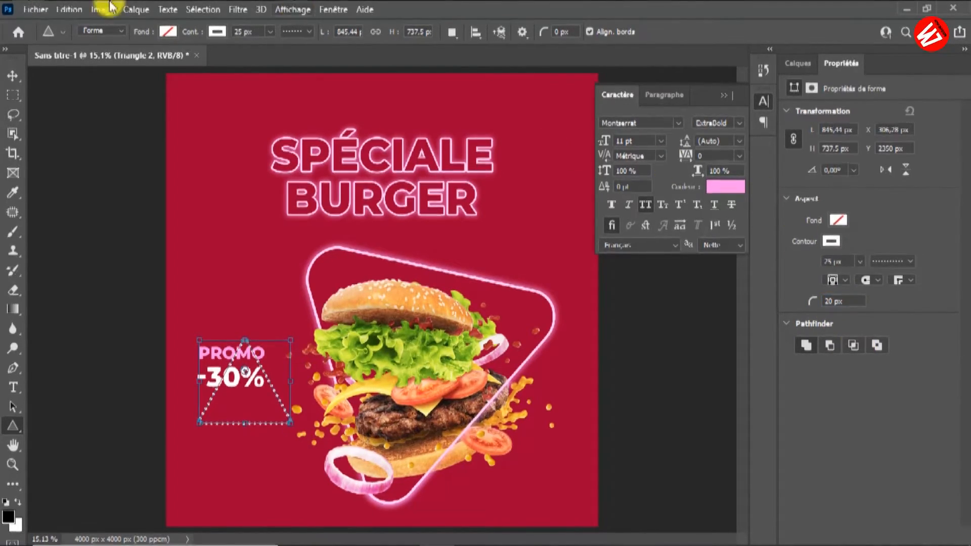
{"action": "left_click", "coordinate": [13, 77]}
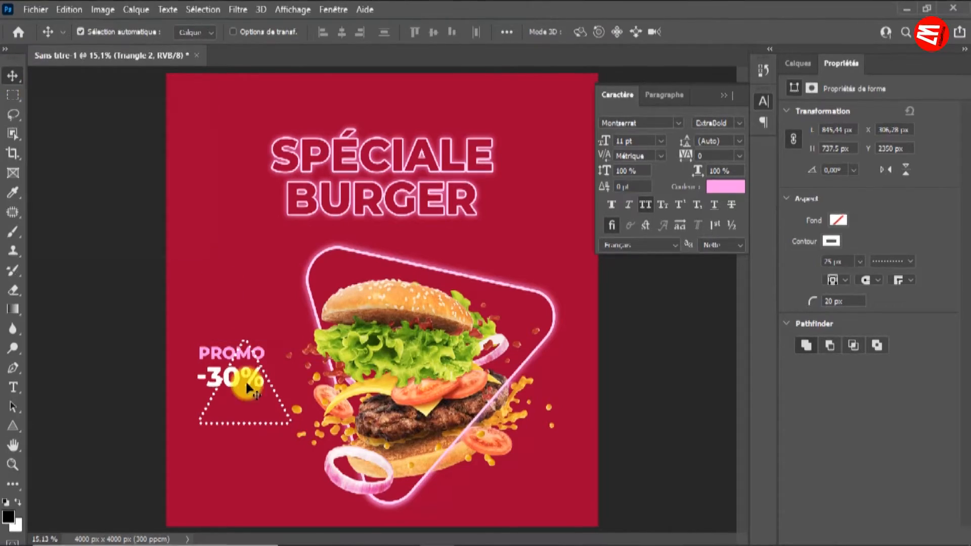
{"action": "left_click", "coordinate": [247, 427]}
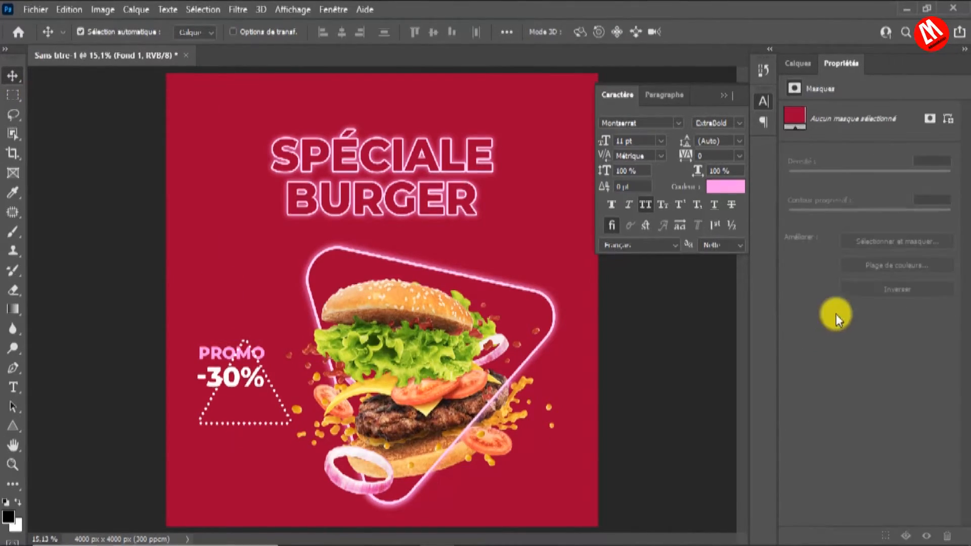
{"action": "left_click", "coordinate": [279, 397]}
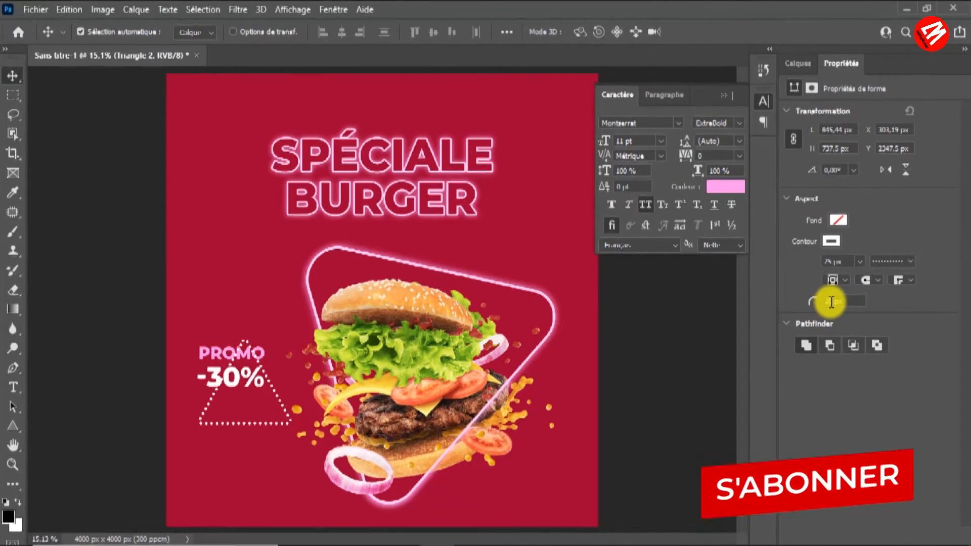
{"action": "left_click", "coordinate": [824, 302]}
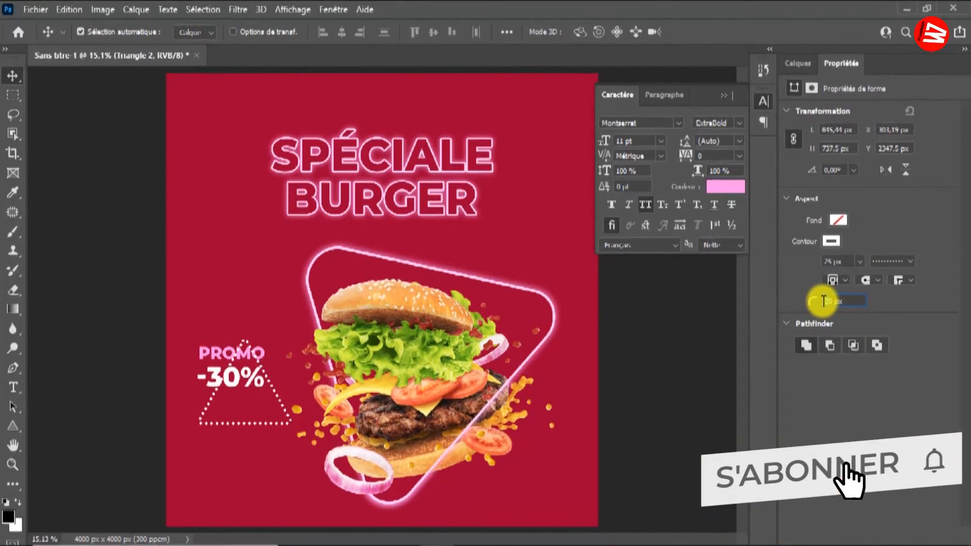
{"action": "type", "text": "40"}
{"action": "key", "text": "Return"}
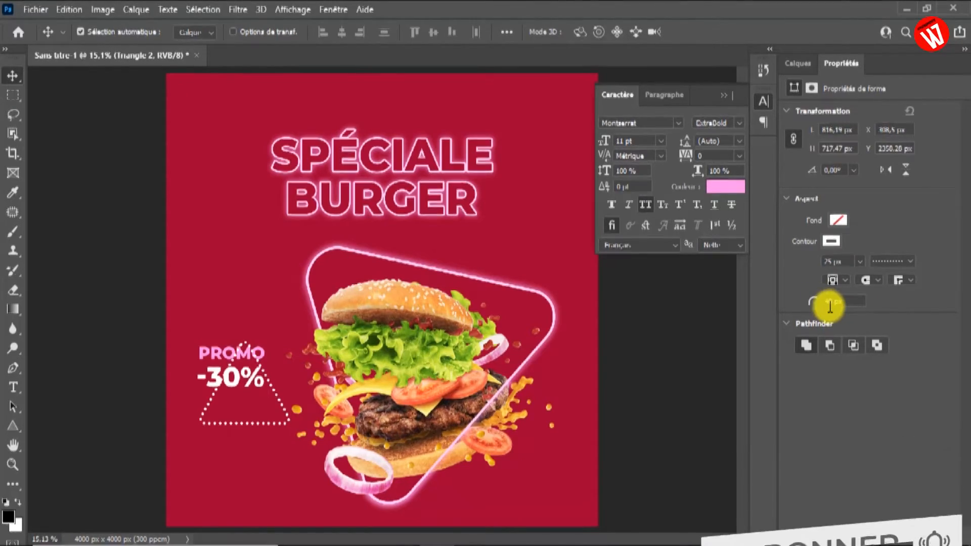
{"action": "left_click", "coordinate": [809, 303]}
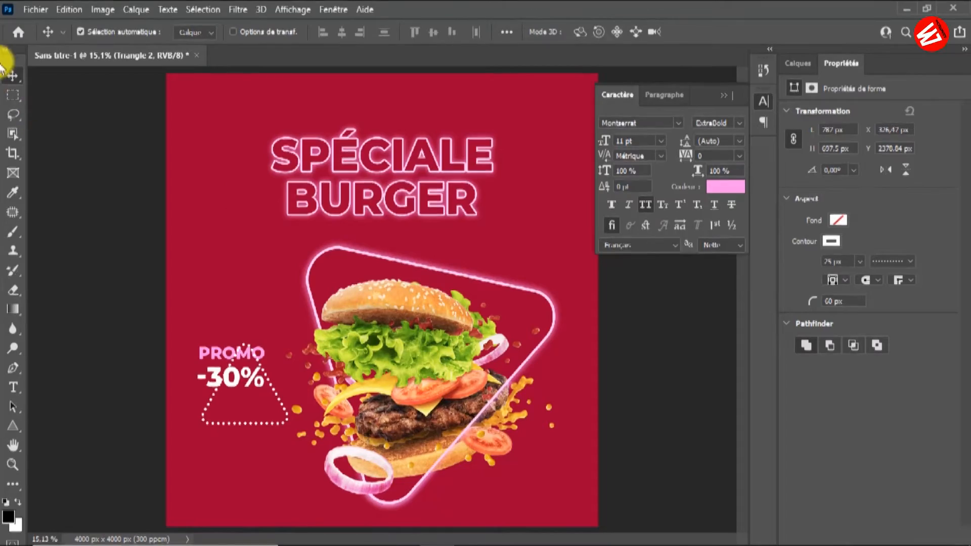
- Rotate the dotted triangle so it points downward, widen it to about 110%, and frame the PROMO -30% text with it
{"action": "left_click", "coordinate": [787, 66]}
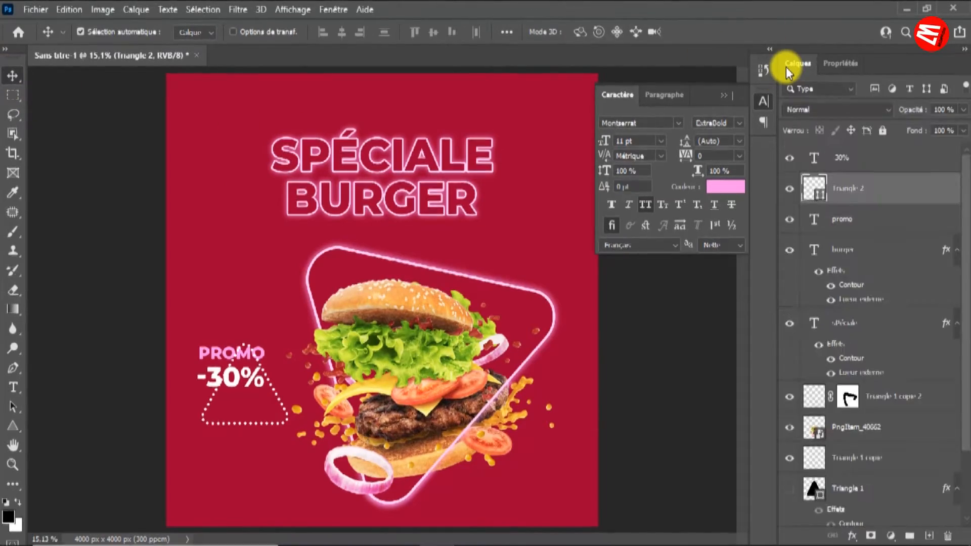
{"action": "key", "text": "ctrl+t"}
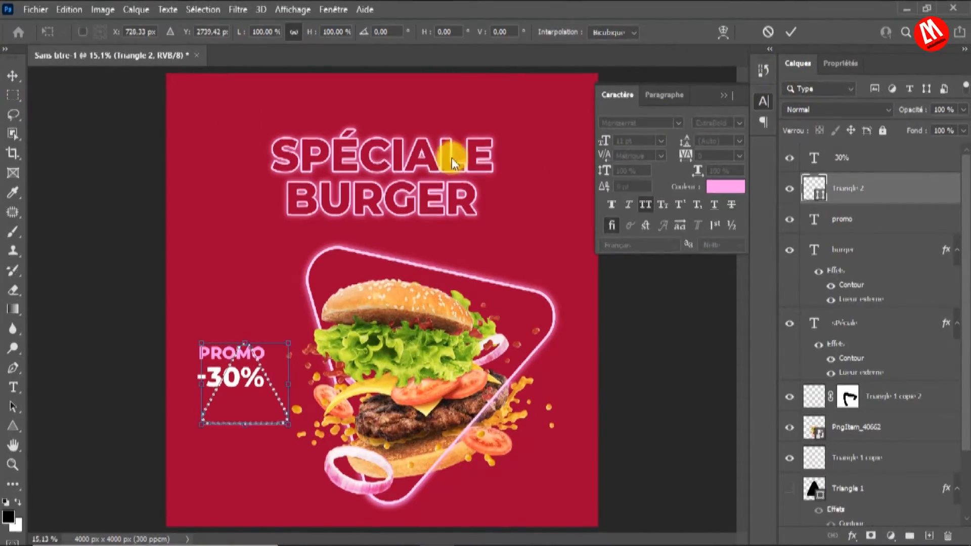
{"action": "left_click_drag", "start_coordinate": [284, 300], "coordinate": [237, 234]}
{"action": "left_click_drag", "start_coordinate": [253, 358], "coordinate": [264, 318]}
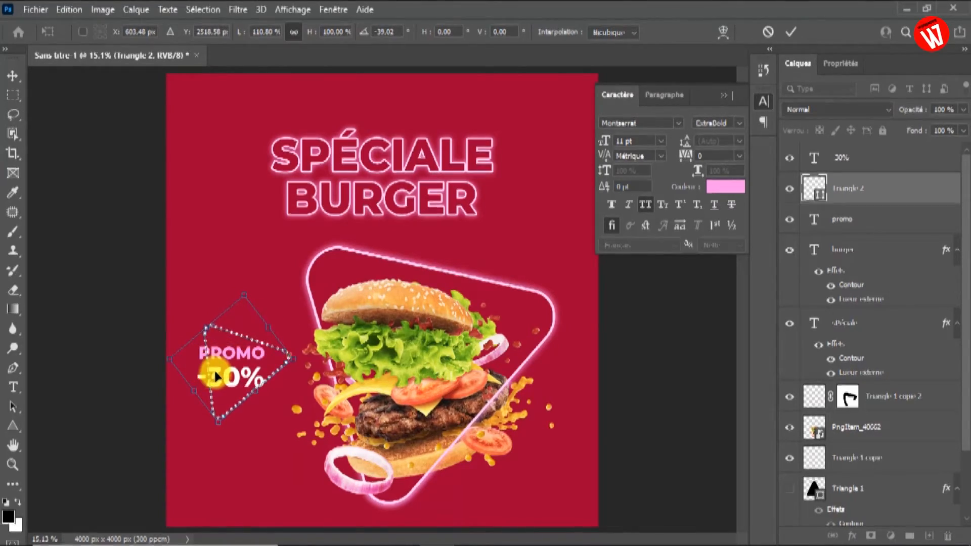
{"action": "left_click_drag", "start_coordinate": [260, 273], "coordinate": [238, 269]}
{"action": "mouse_move", "coordinate": [235, 341]}
{"action": "left_mouse_down"}
{"action": "mouse_move", "coordinate": [223, 327]}
{"action": "mouse_move", "coordinate": [223, 341]}
{"action": "left_mouse_up"}
{"action": "key", "text": "Return"}
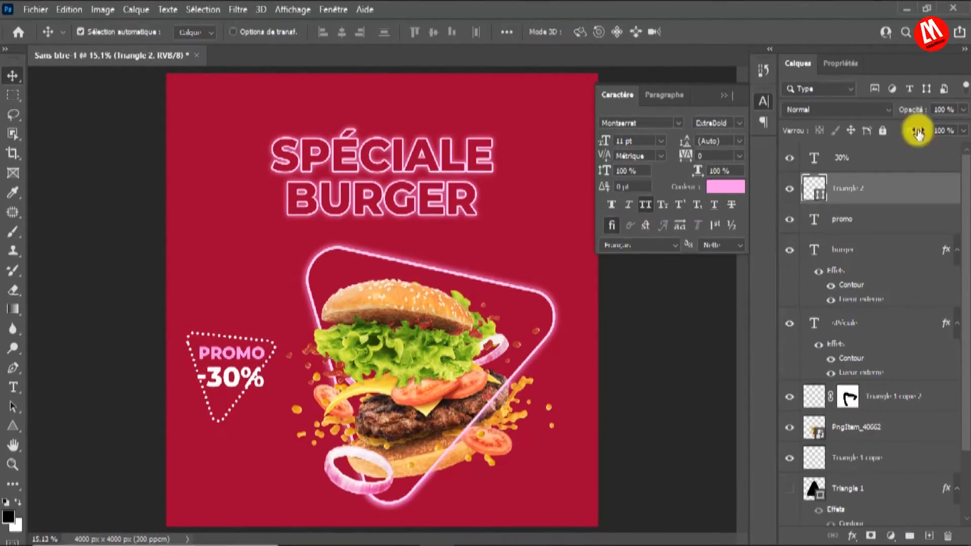
- Lower the dotted triangle layer's opacity to 70%
{"action": "left_click", "coordinate": [963, 109]}
{"action": "mouse_move", "coordinate": [924, 128]}
{"action": "left_mouse_down"}
{"action": "mouse_move", "coordinate": [915, 130]}
{"action": "mouse_move", "coordinate": [939, 129]}
{"action": "left_mouse_up"}
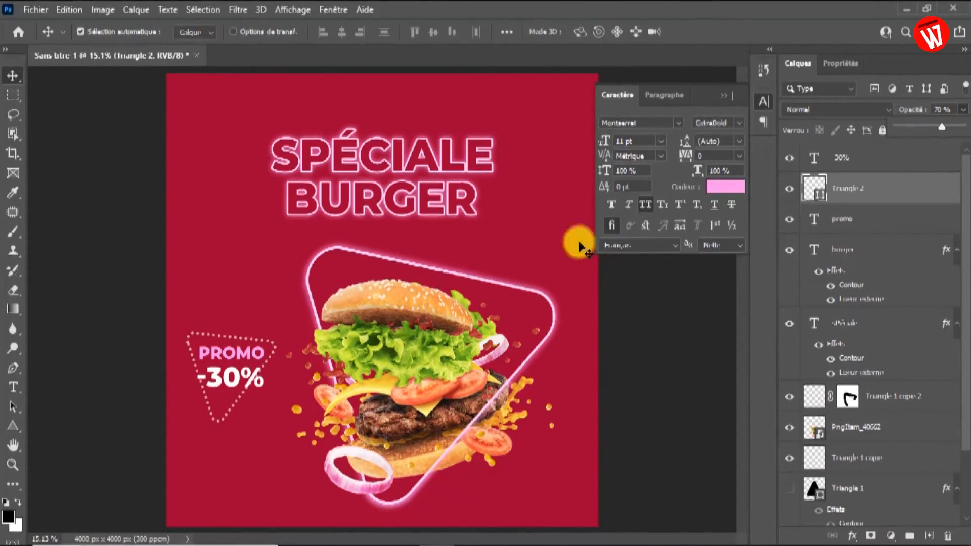
{"action": "left_click", "coordinate": [578, 343]}
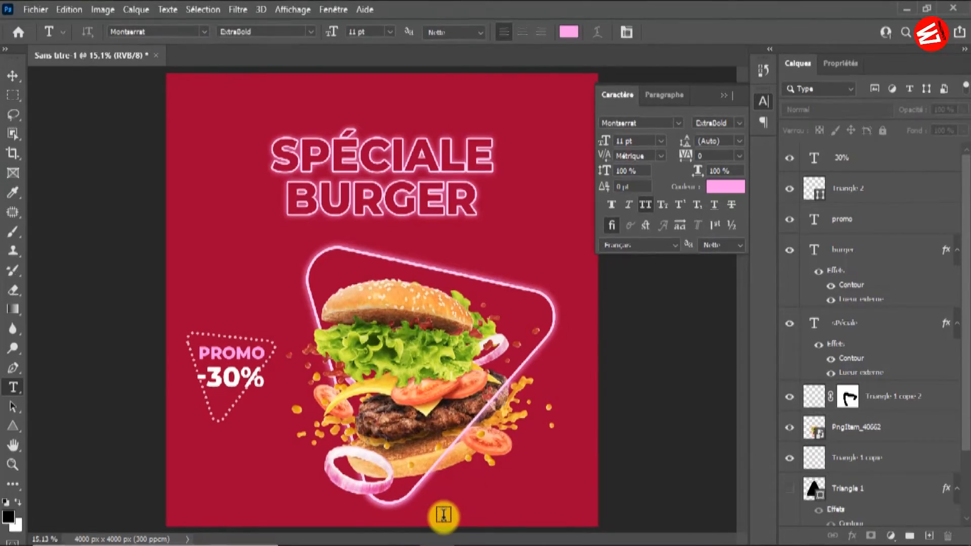
- Add the pink text LIVRAISON À DOMICILE in the poster's lower right corner and shift it fully inside the canvas
{"action": "left_click", "coordinate": [443, 515]}
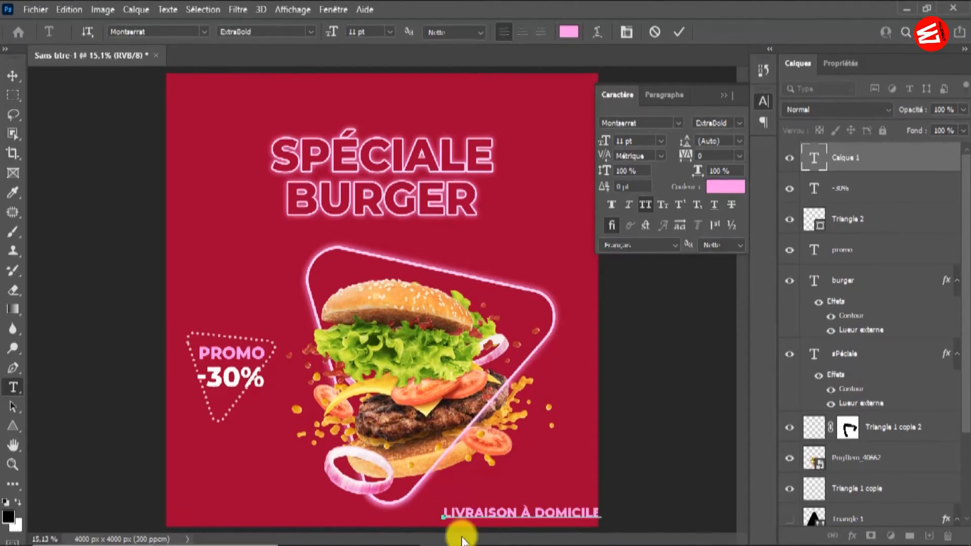
{"action": "triple_click", "coordinate": [482, 512]}
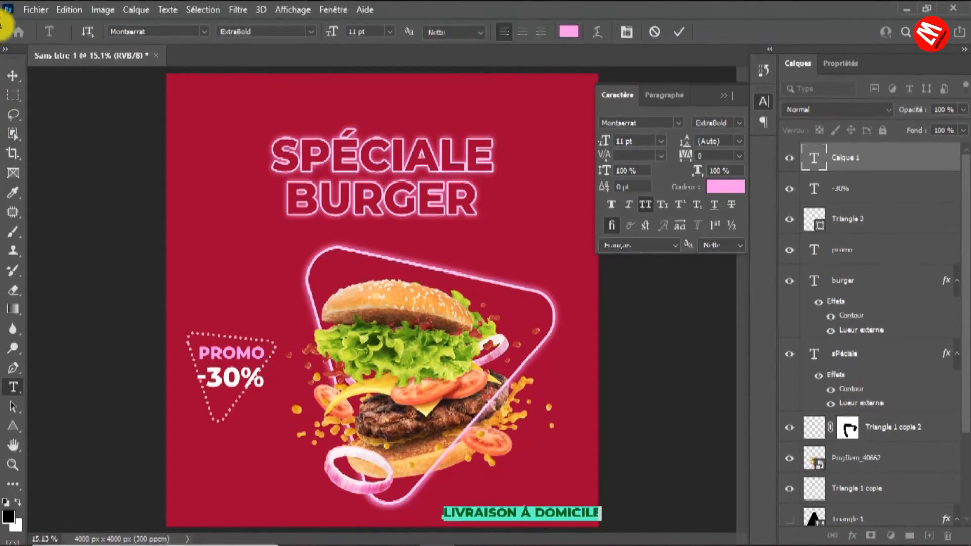
{"action": "left_click", "coordinate": [11, 77]}
{"action": "left_click_drag", "start_coordinate": [499, 508], "coordinate": [486, 486]}
- Add the placeholder phone number beneath LIVRAISON À DOMICILE and colour it white (ffffff)
{"action": "left_click", "coordinate": [13, 387]}
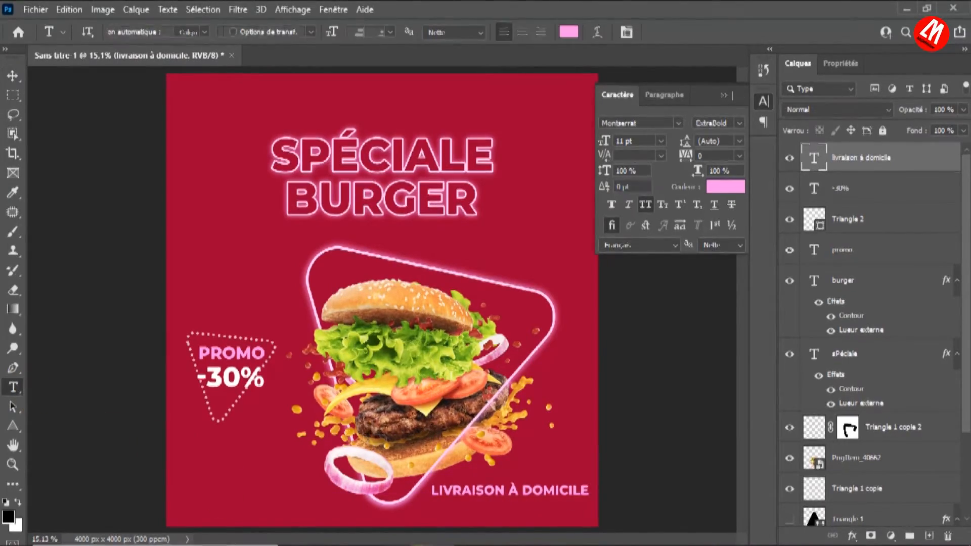
{"action": "left_click", "coordinate": [479, 516]}
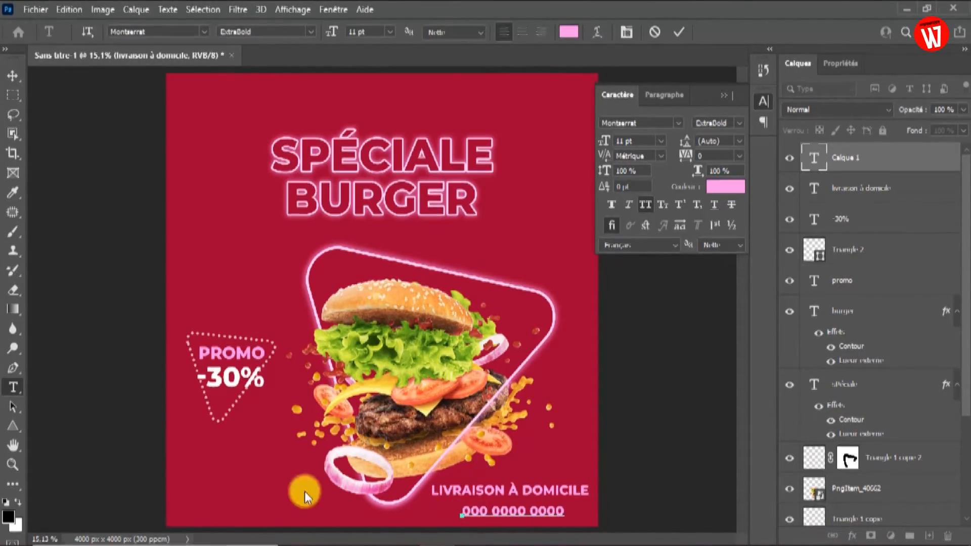
{"action": "left_click", "coordinate": [13, 77]}
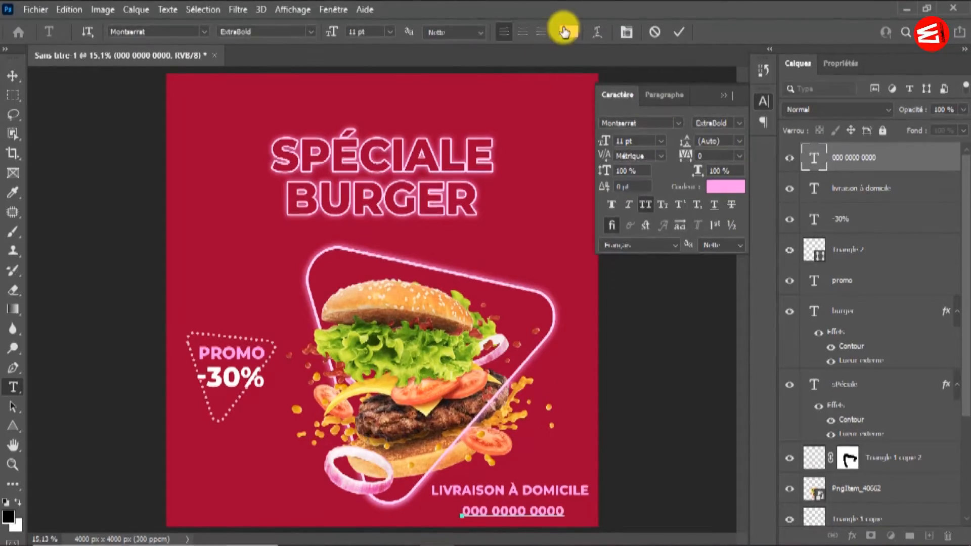
{"action": "left_click", "coordinate": [565, 29]}
{"action": "left_click_drag", "start_coordinate": [347, 138], "coordinate": [264, 88]}
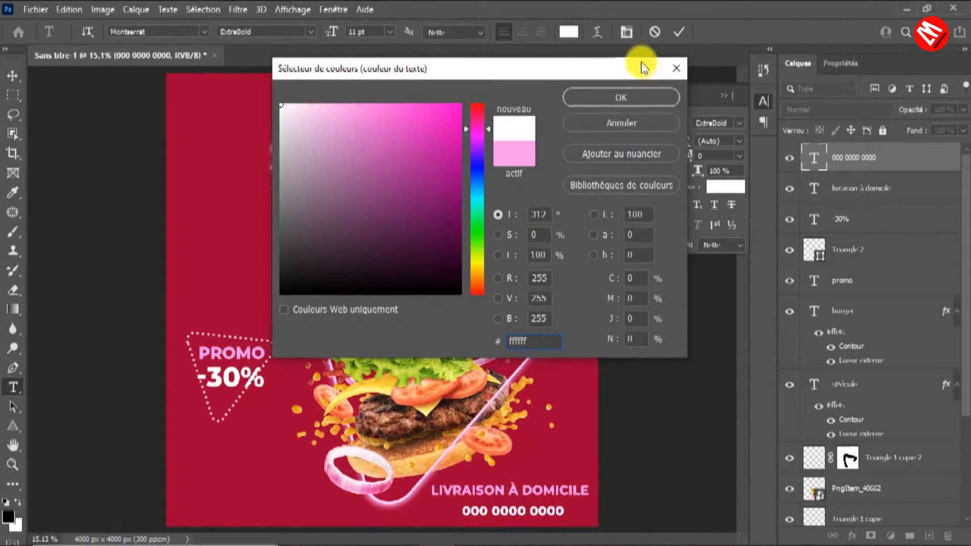
{"action": "left_click", "coordinate": [621, 97]}
- Place the phone call image from the Burger 1 folder, scaled to about 4.18%, just before the phone number
{"action": "left_click", "coordinate": [293, 545]}
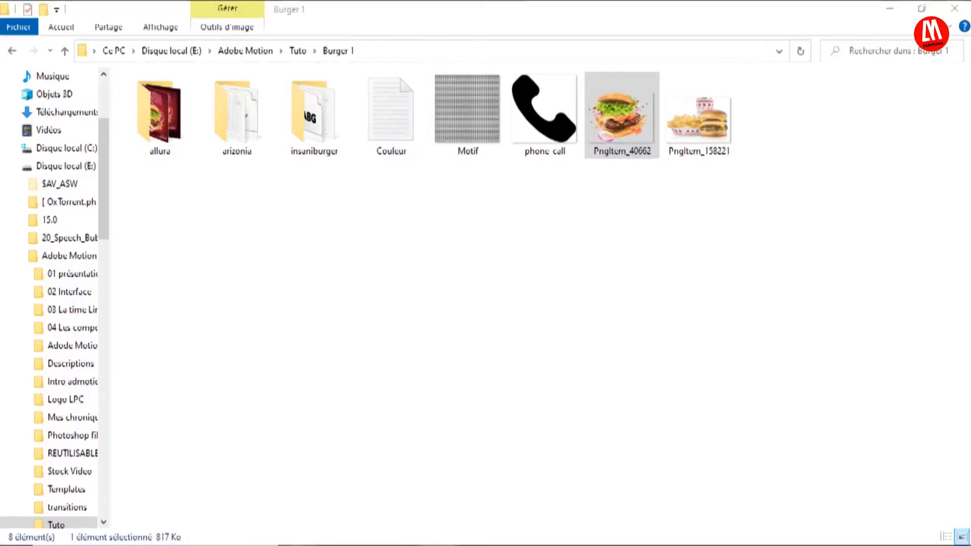
{"action": "left_click_drag", "start_coordinate": [550, 133], "coordinate": [439, 449]}
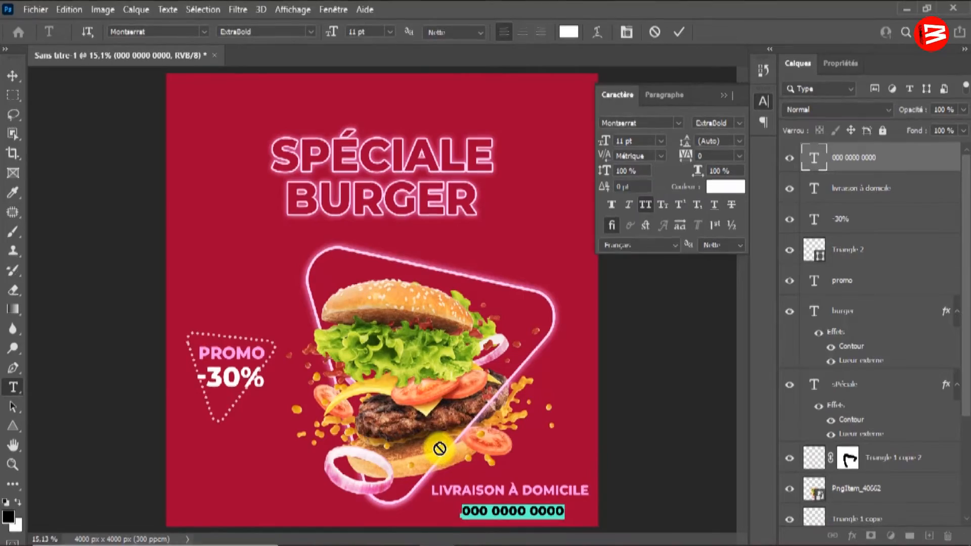
{"action": "key", "text": "F8"}
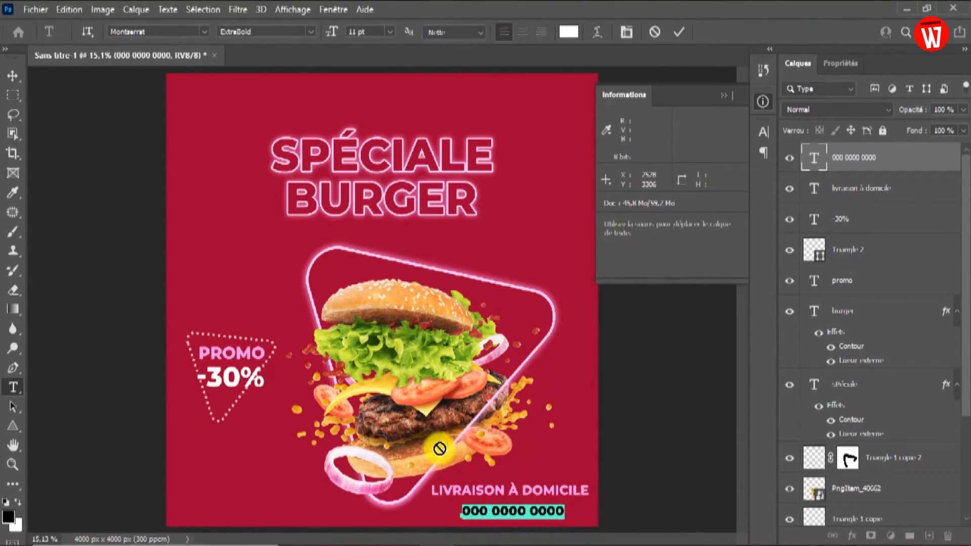
{"action": "left_click_drag", "start_coordinate": [439, 449], "coordinate": [440, 449]}
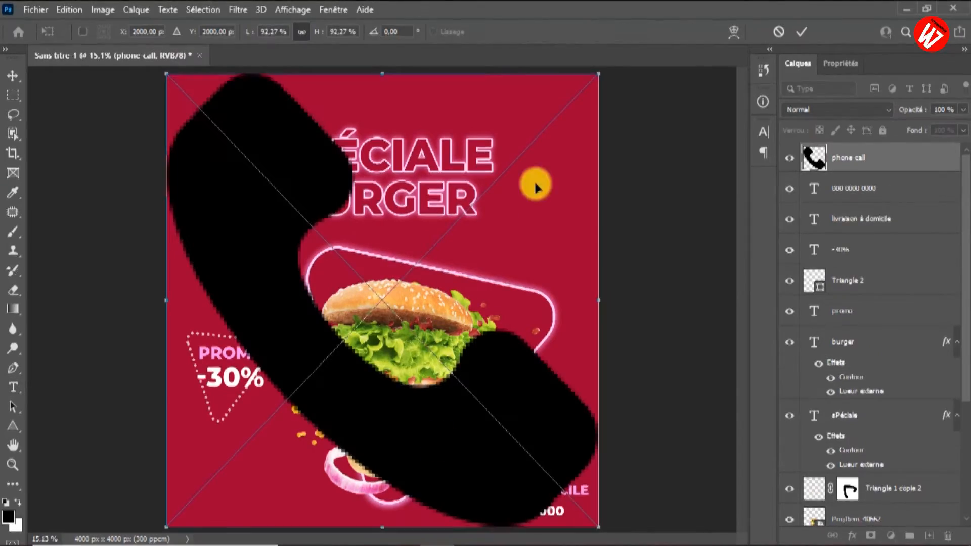
{"action": "left_click_drag", "start_coordinate": [382, 74], "coordinate": [438, 511]}
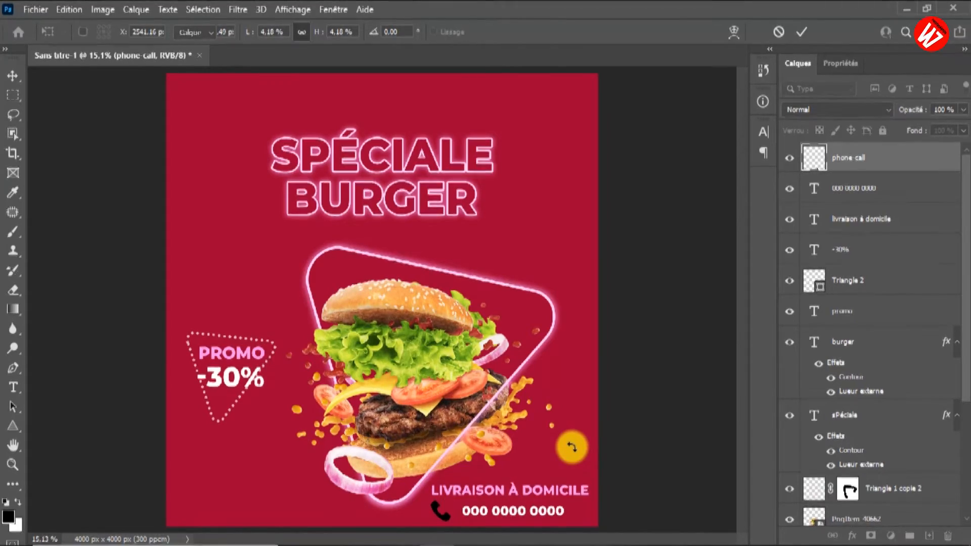
{"action": "key", "text": "Return"}
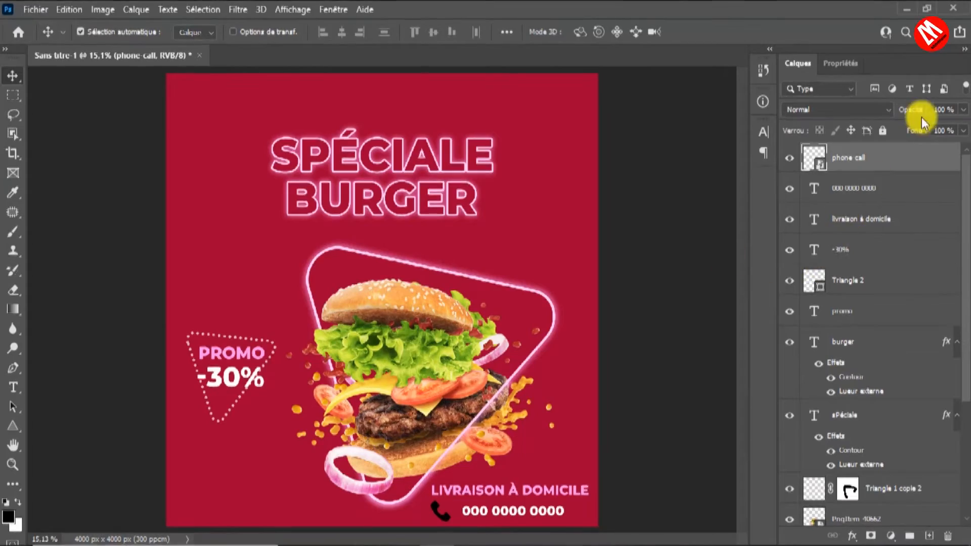
- Apply a pink (ff97ea) Color Overlay to the phone call icon, using the Rose code from the Couleur notes
{"action": "right_click", "coordinate": [902, 154]}
{"action": "left_click", "coordinate": [718, 20]}
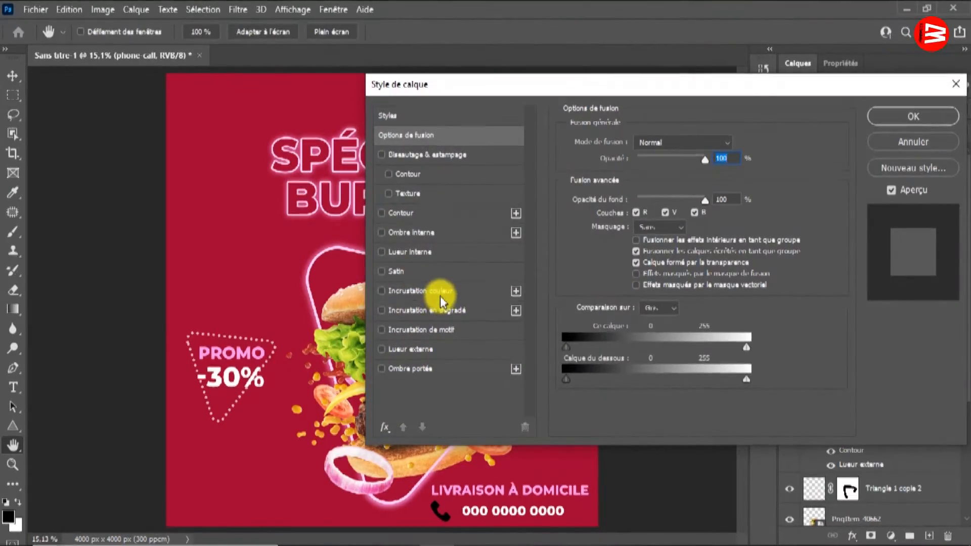
{"action": "left_click", "coordinate": [436, 293]}
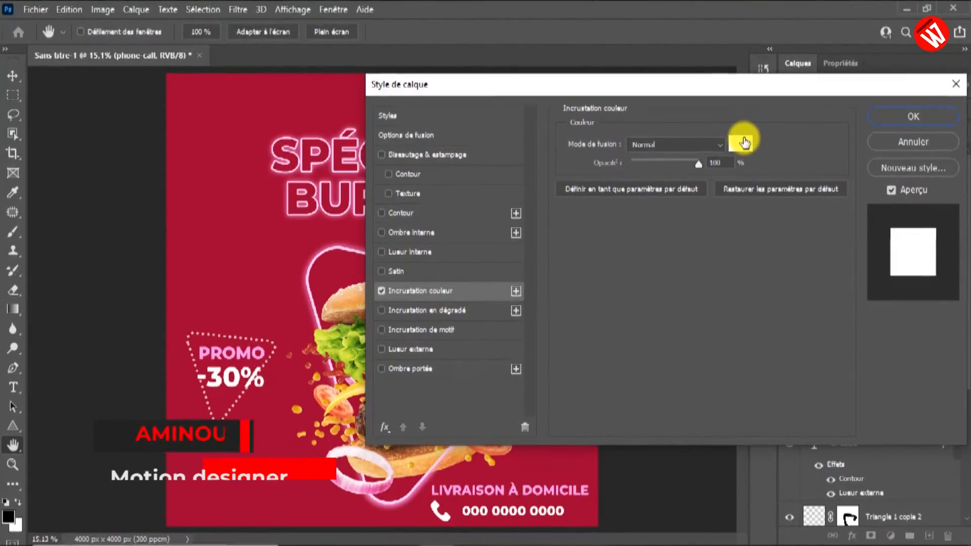
{"action": "left_click", "coordinate": [741, 144]}
{"action": "key", "text": "alt+Tab"}
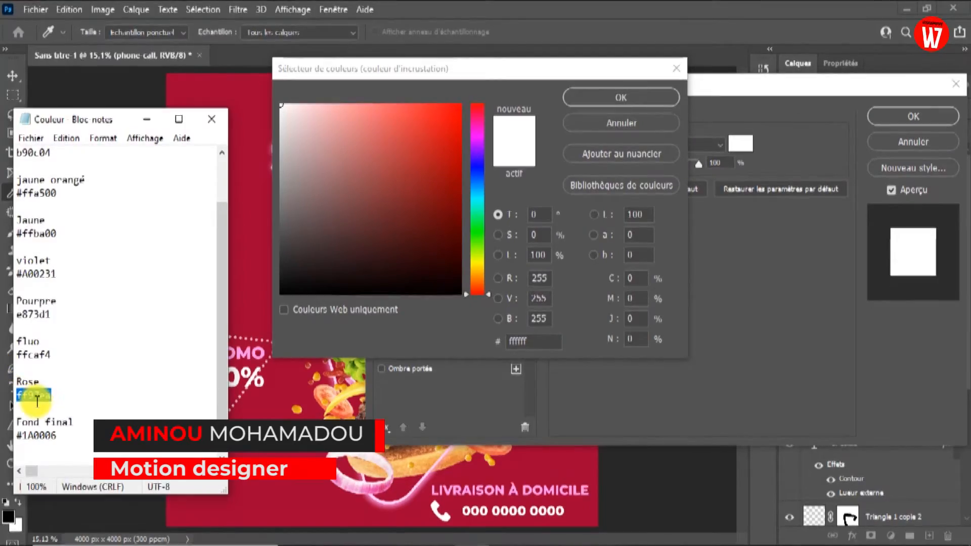
{"action": "right_click", "coordinate": [65, 400]}
{"action": "left_click", "coordinate": [86, 221]}
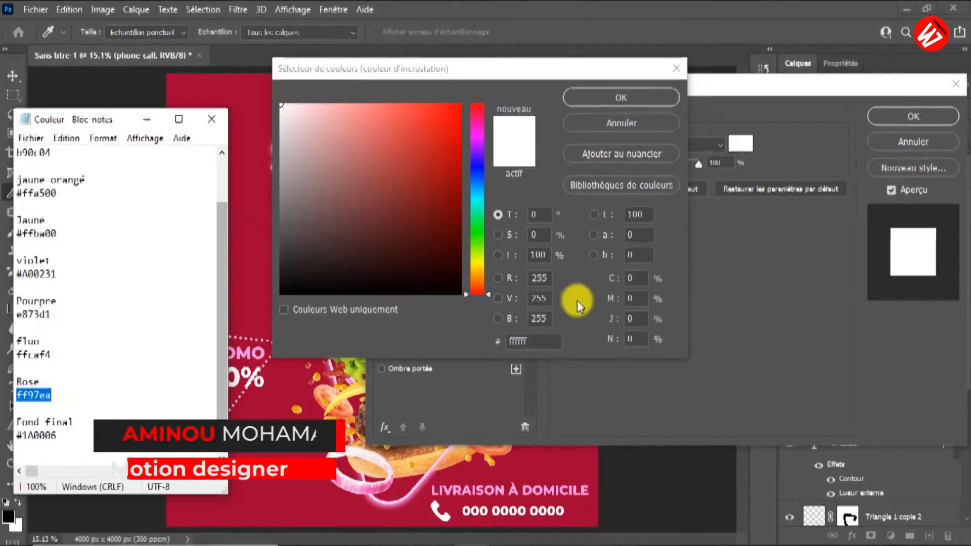
{"action": "left_click", "coordinate": [519, 342]}
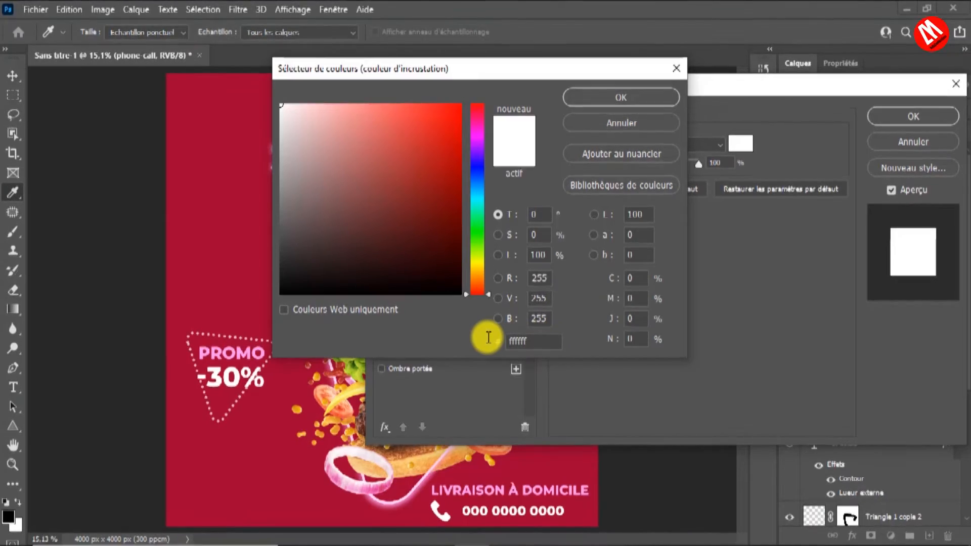
{"action": "left_click_drag", "start_coordinate": [530, 342], "coordinate": [489, 338]}
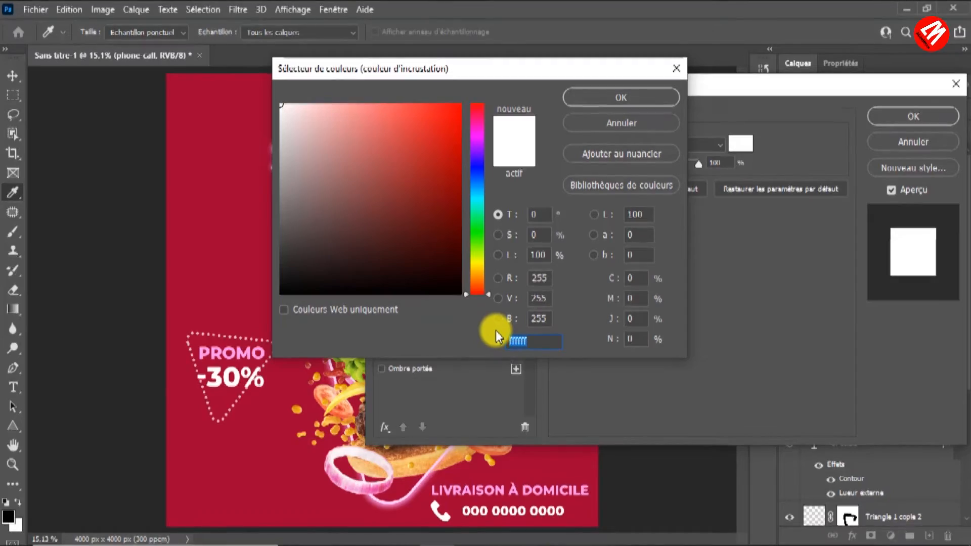
{"action": "type", "text": "ff97ea"}
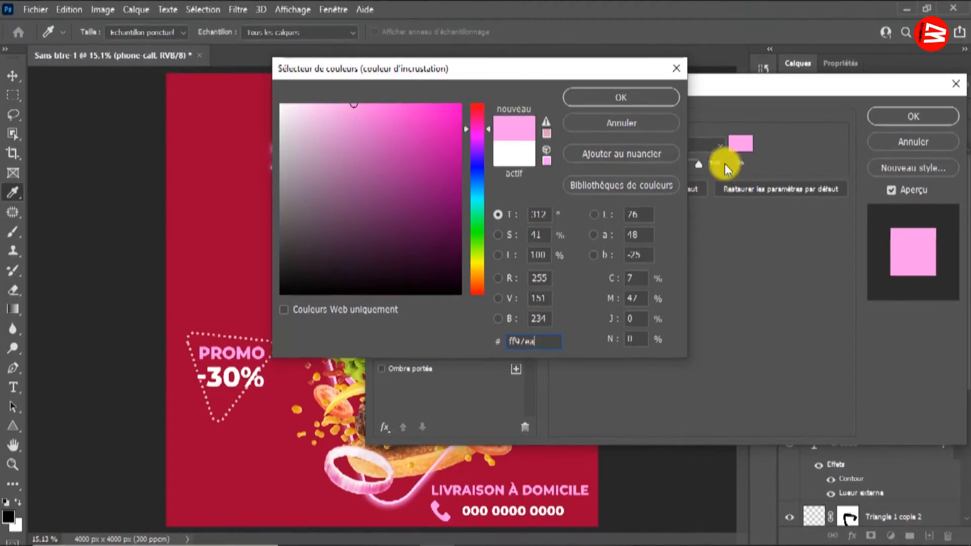
{"action": "left_click", "coordinate": [651, 97]}
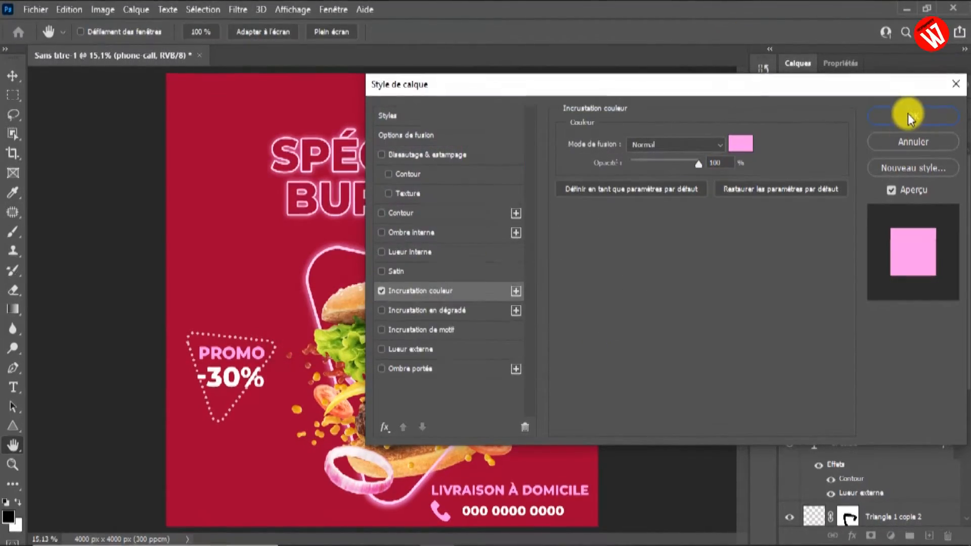
{"action": "key", "text": "Return"}
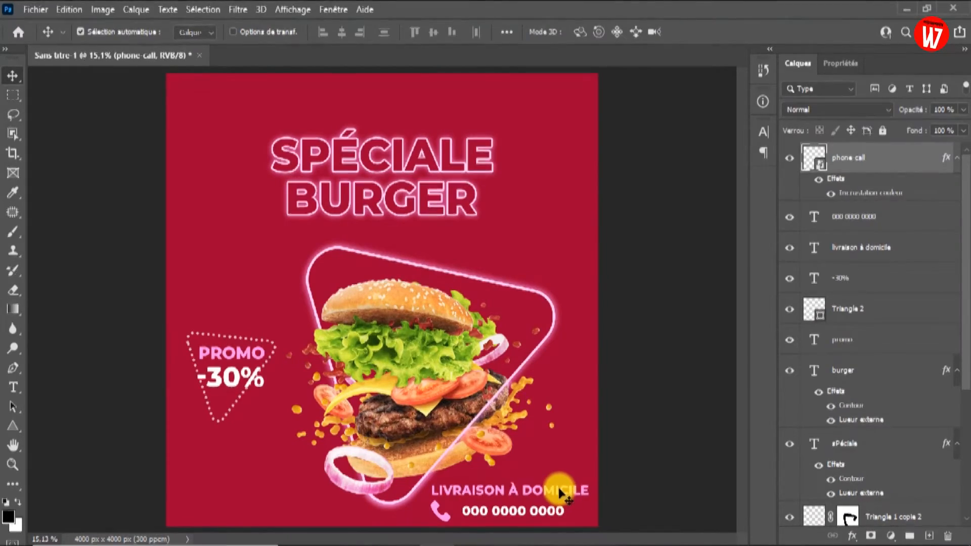
- Scale the LIVRAISON À DOMICILE text down to about 87.18%
{"action": "left_click", "coordinate": [560, 490]}
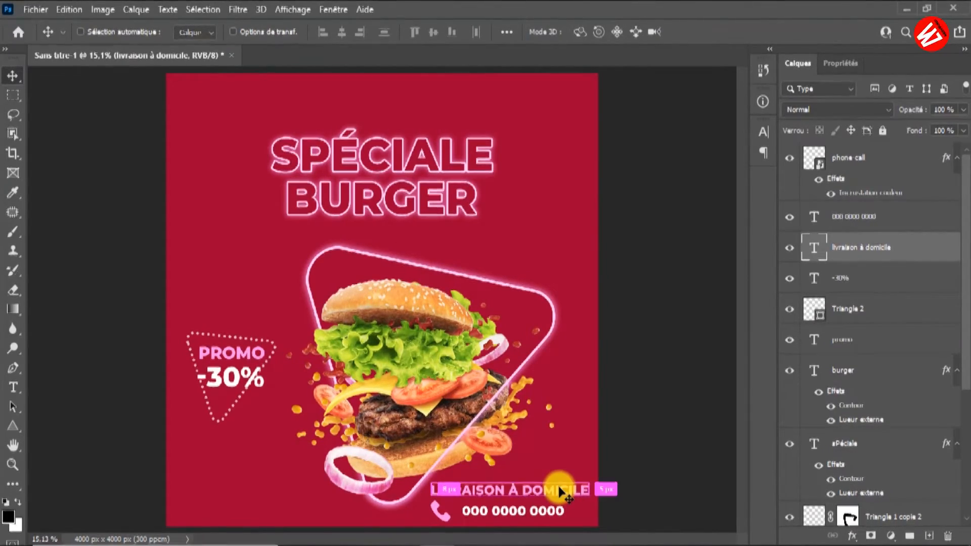
{"action": "key", "text": "ctrl+t"}
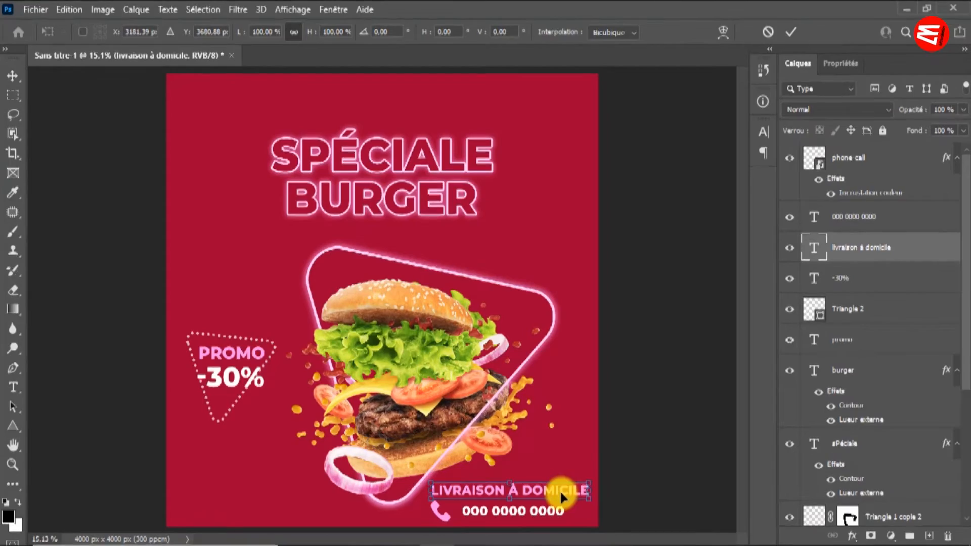
{"action": "left_click_drag", "start_coordinate": [589, 500], "coordinate": [562, 498]}
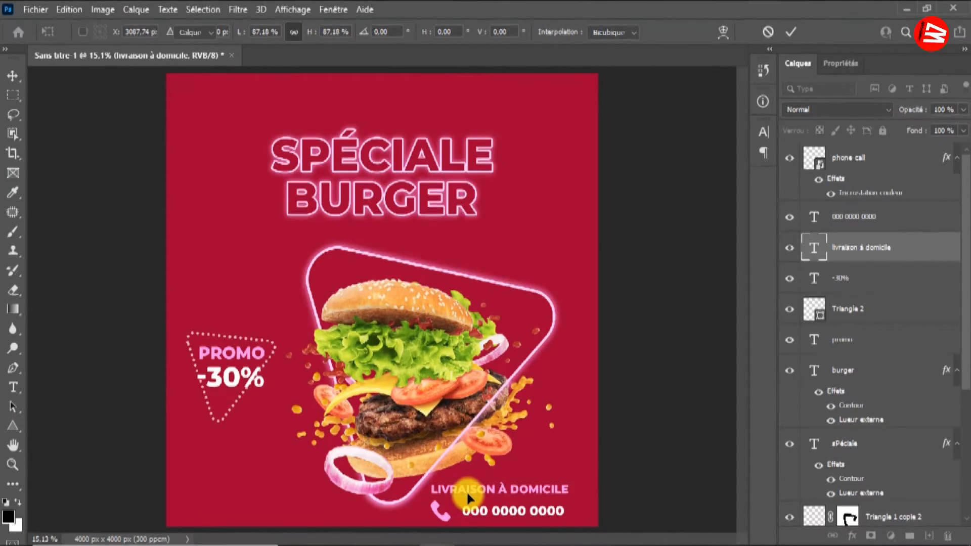
{"action": "key", "text": "Return"}
- Shift the burger image together with both neon triangle layers, Triangle 1 copie and Triangle 1 copie 2, slightly to the left
{"action": "left_click", "coordinate": [446, 519]}
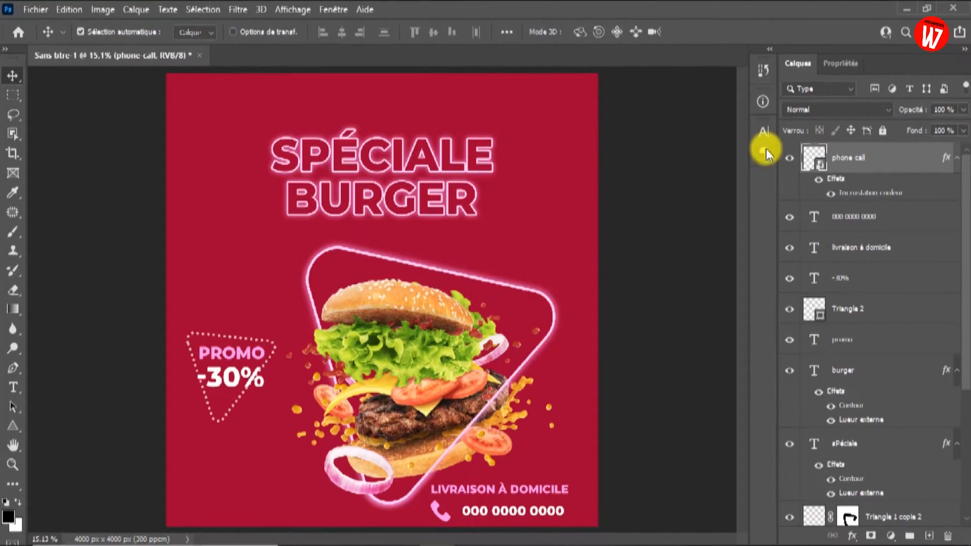
{"action": "left_click", "coordinate": [424, 306]}
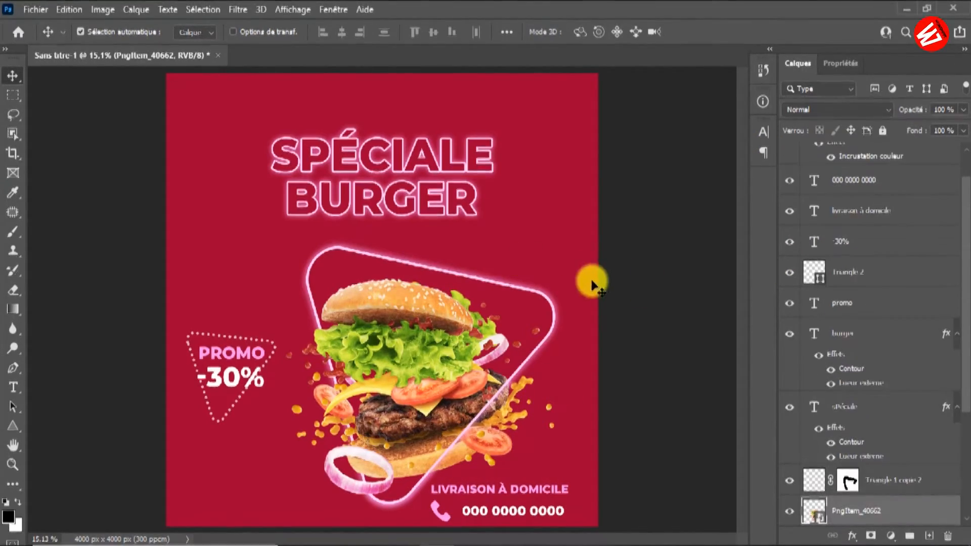
{"action": "scroll", "coordinate": [889, 498], "scroll_direction": "down", "scroll_amount": 3}
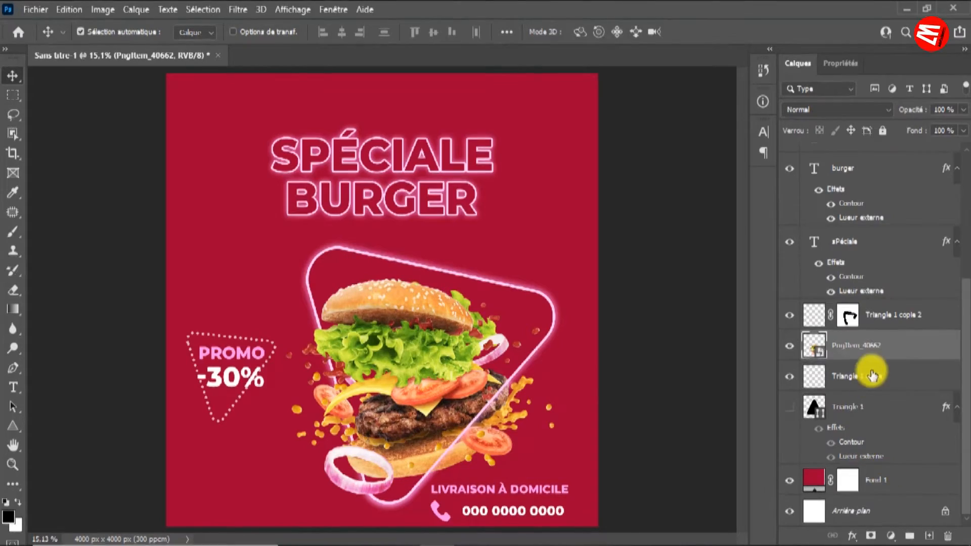
{"action": "left_click", "coordinate": [853, 376]}
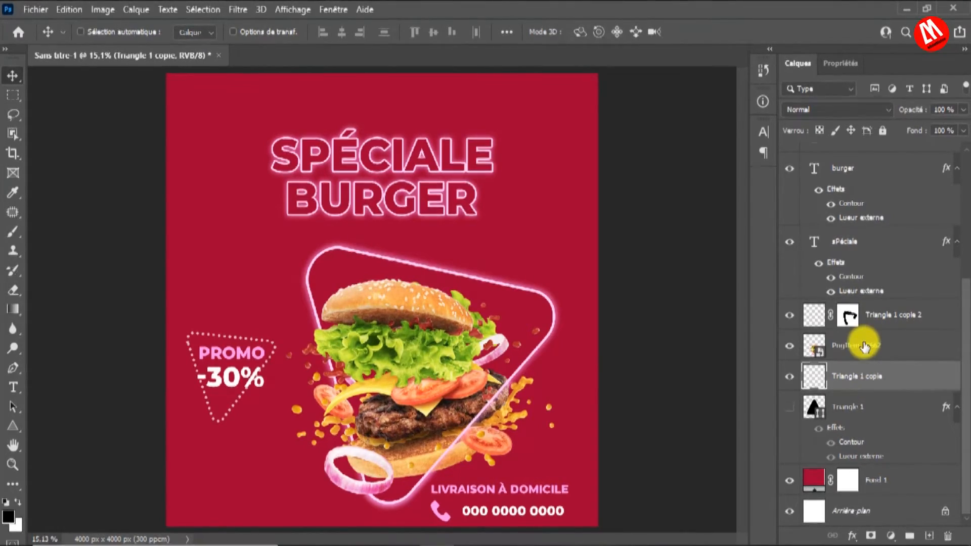
{"action": "left_click", "coordinate": [865, 346], "text": "shift"}
{"action": "left_click", "coordinate": [868, 311], "text": "shift"}
{"action": "left_click_drag", "start_coordinate": [411, 299], "coordinate": [389, 299]}
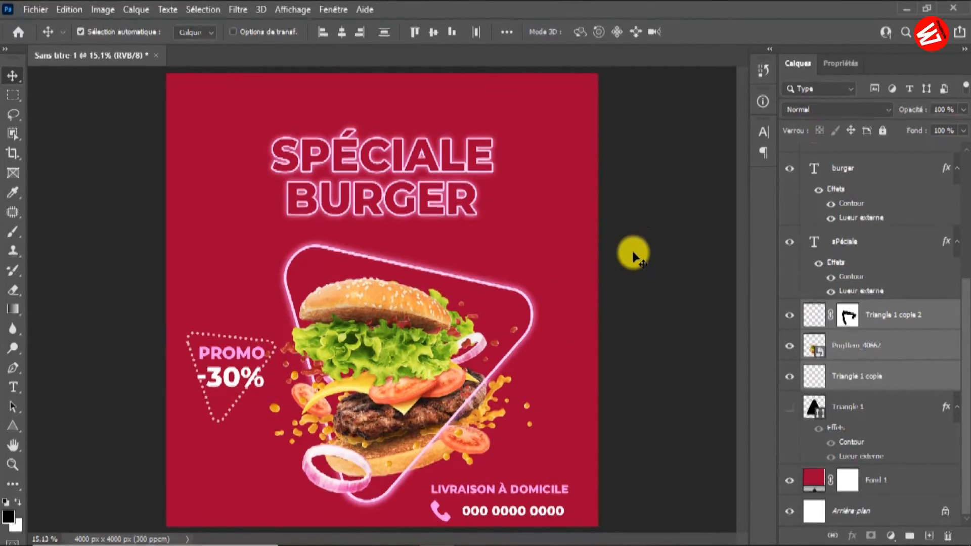
{"action": "left_click", "coordinate": [637, 290]}
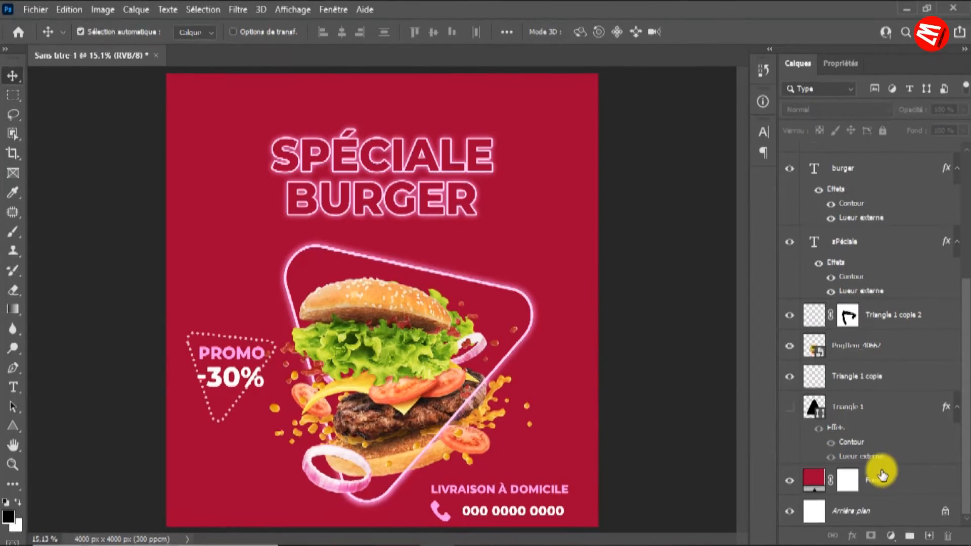
- Place the Motif image from the Burger 1 folder directly above the Fond 1 layer, at 50% scale covering the whole canvas
{"action": "left_click", "coordinate": [854, 473]}
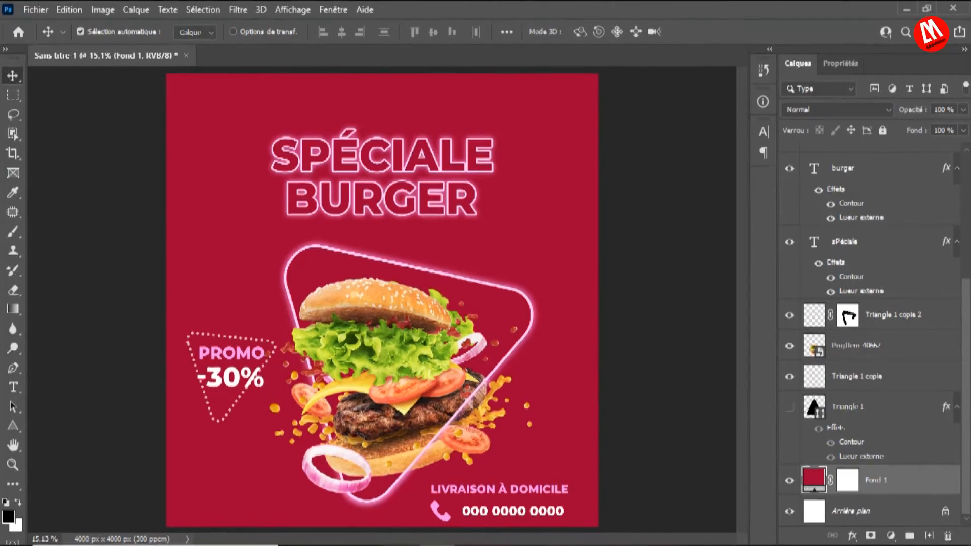
{"action": "left_click", "coordinate": [306, 539]}
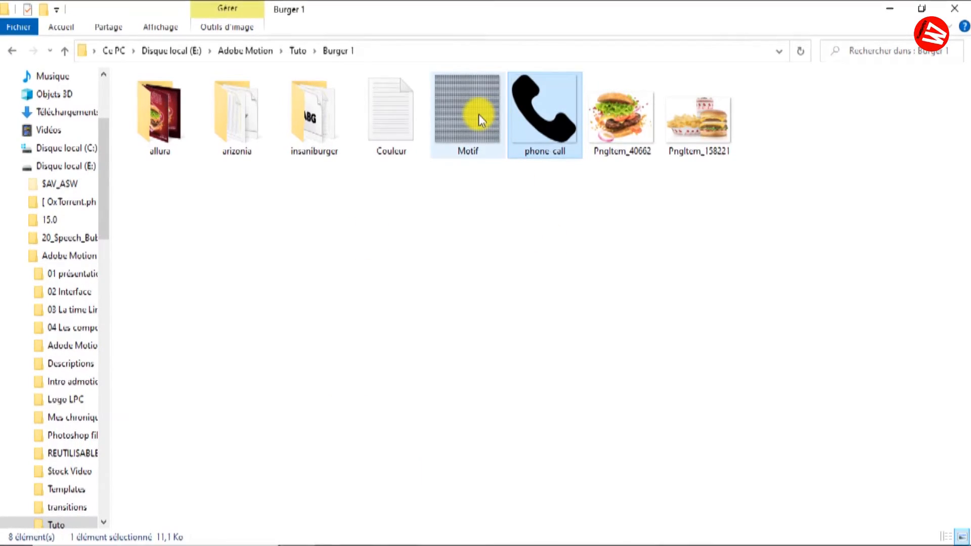
{"action": "left_click", "coordinate": [475, 232]}
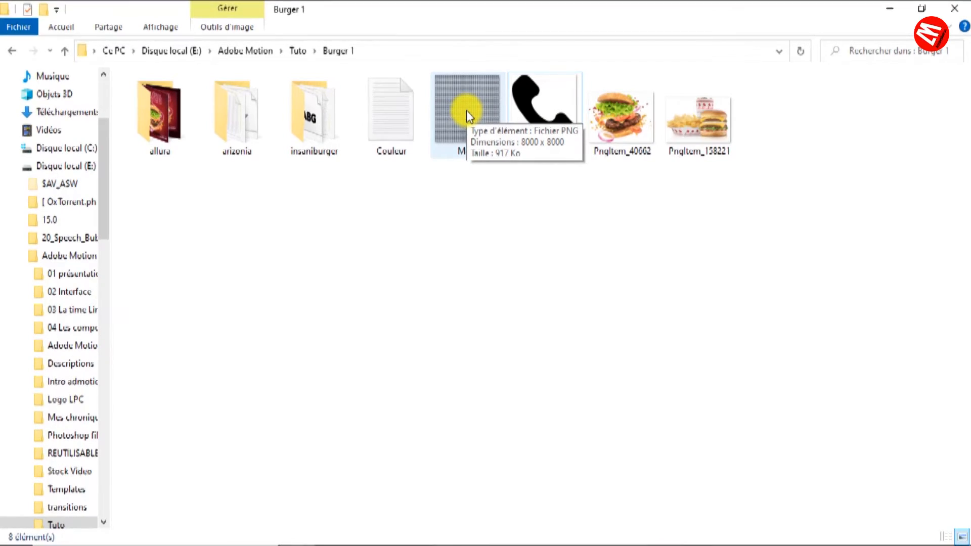
{"action": "left_click_drag", "start_coordinate": [466, 111], "coordinate": [508, 261]}
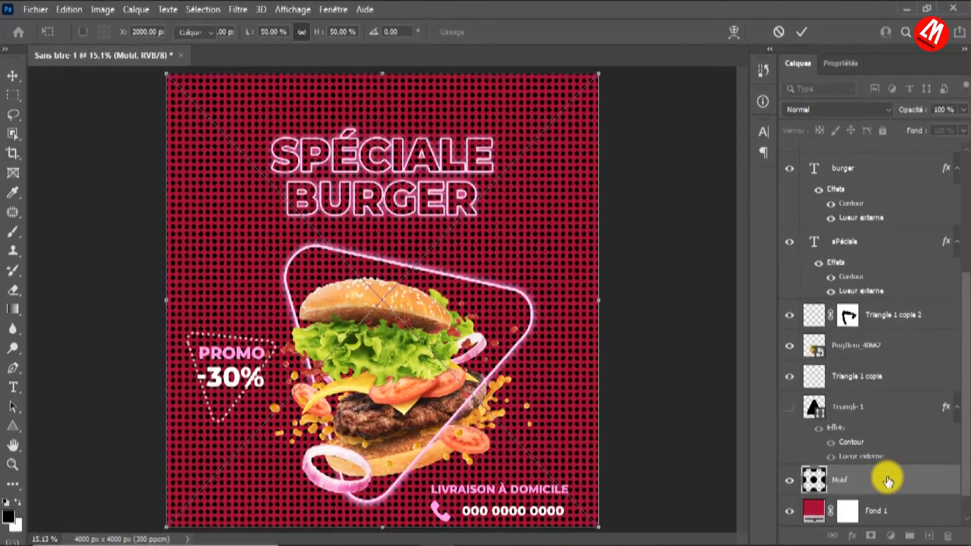
{"action": "key", "text": "Return"}
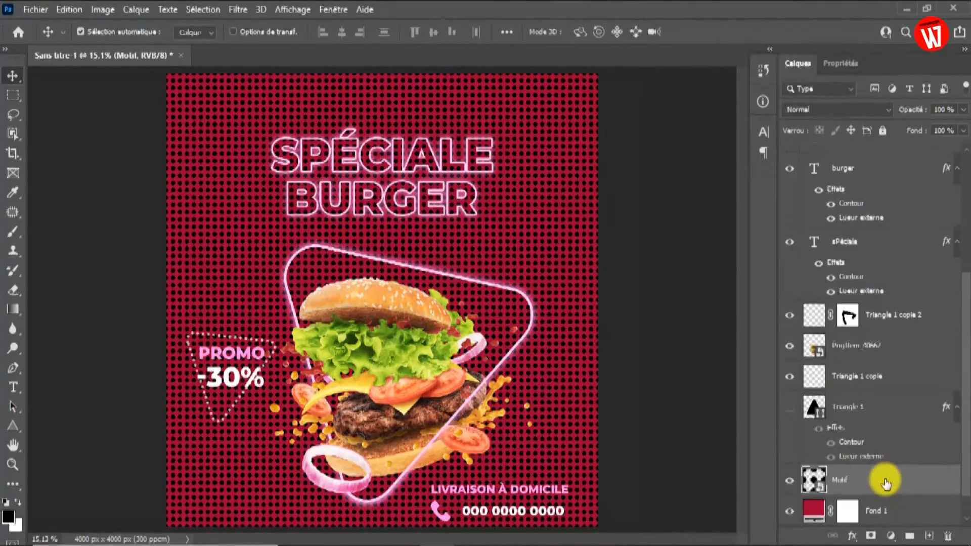
- Apply a white (ffffff) Color Overlay to the Motif layer
{"action": "right_click", "coordinate": [886, 483]}
{"action": "key", "text": "Escape"}
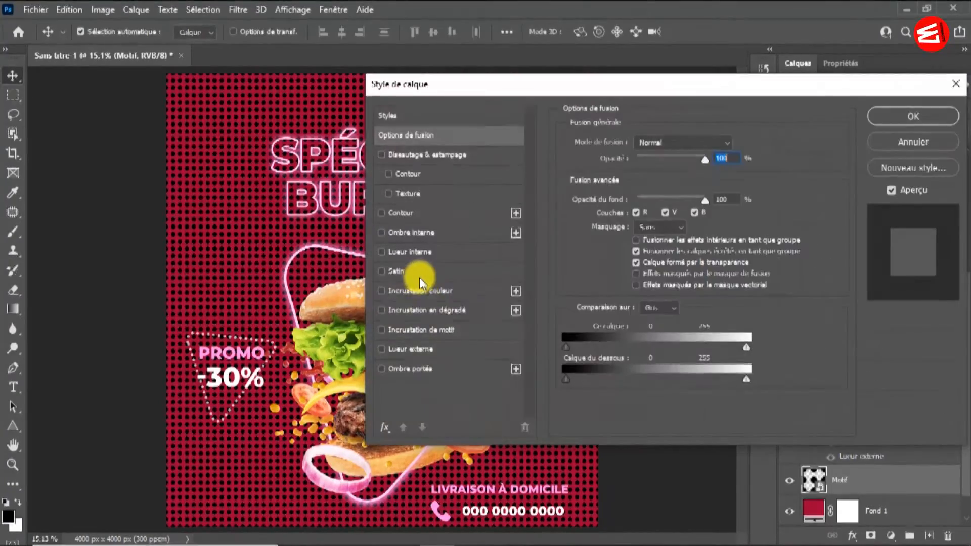
{"action": "left_click", "coordinate": [419, 291]}
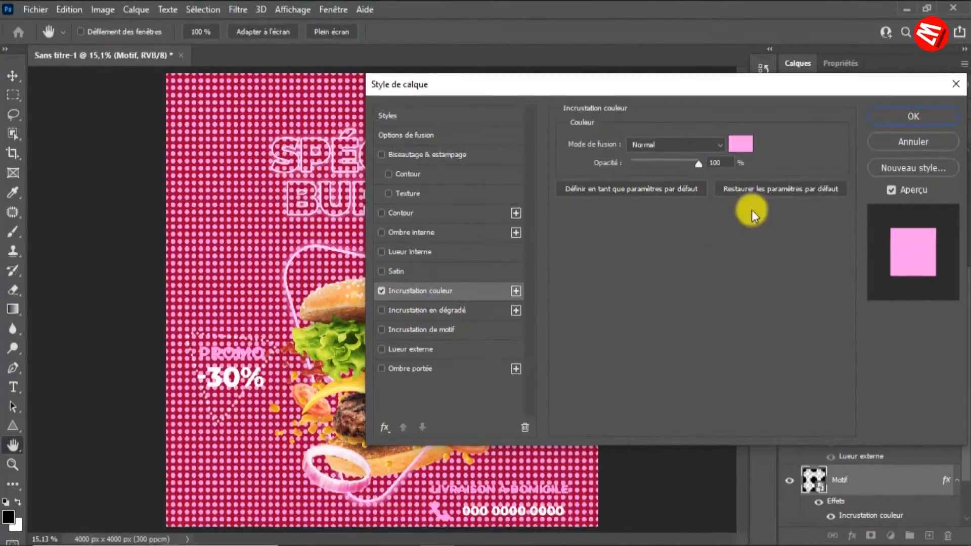
{"action": "left_click", "coordinate": [740, 143]}
{"action": "left_click_drag", "start_coordinate": [386, 160], "coordinate": [265, 81]}
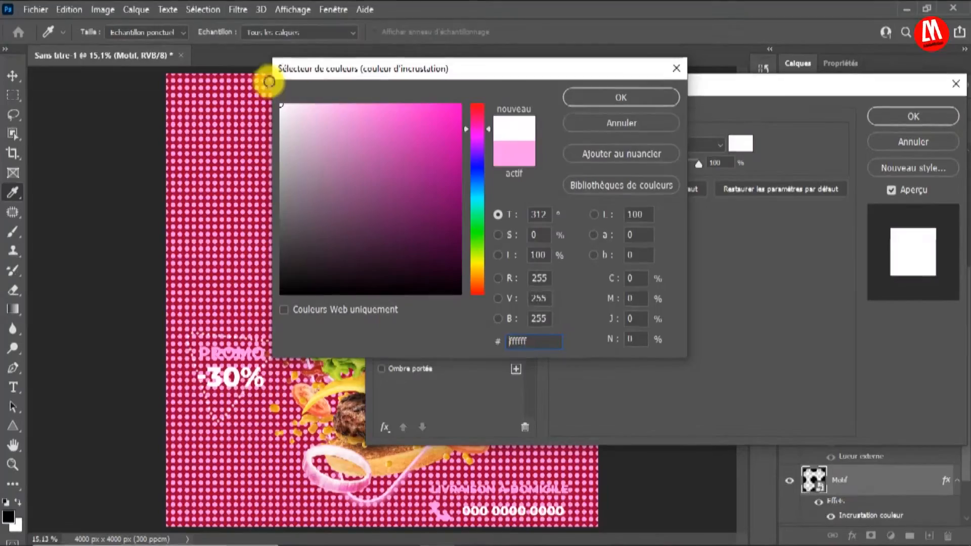
{"action": "left_click", "coordinate": [633, 96]}
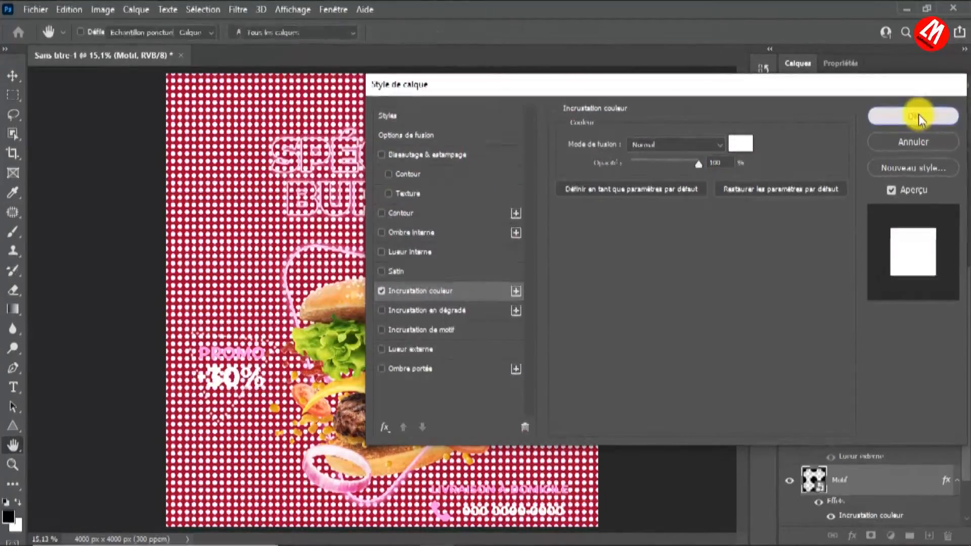
{"action": "left_click", "coordinate": [917, 116]}
- Lower the Motif layer's opacity to 20% and rasterize its layer style
{"action": "left_click", "coordinate": [963, 110]}
{"action": "left_click", "coordinate": [920, 127]}
{"action": "left_click_drag", "start_coordinate": [921, 126], "coordinate": [910, 131]}
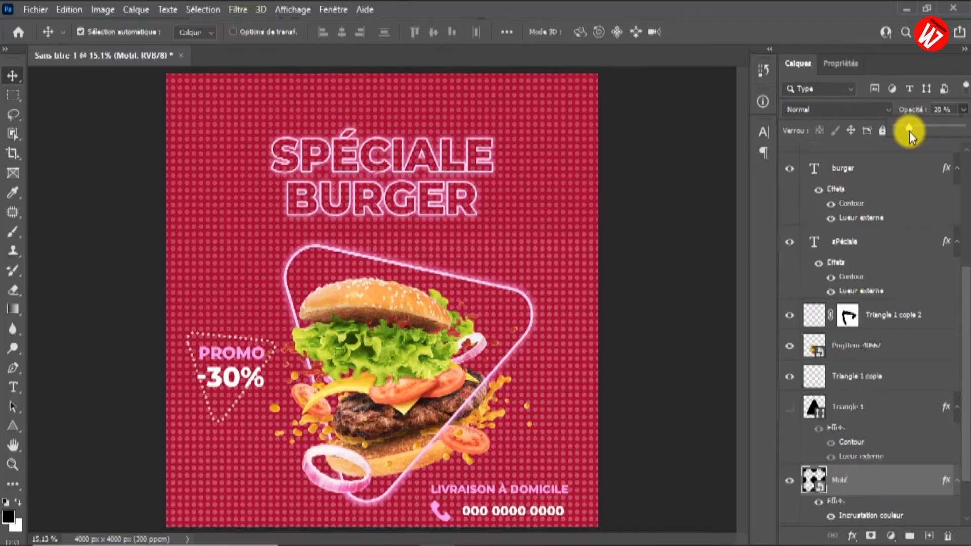
{"action": "right_click", "coordinate": [879, 494]}
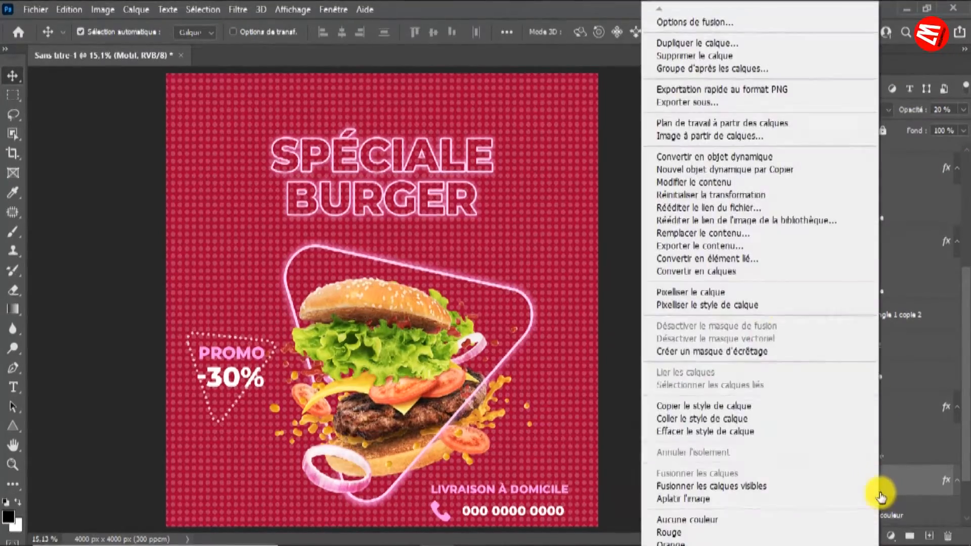
{"action": "left_click", "coordinate": [766, 306]}
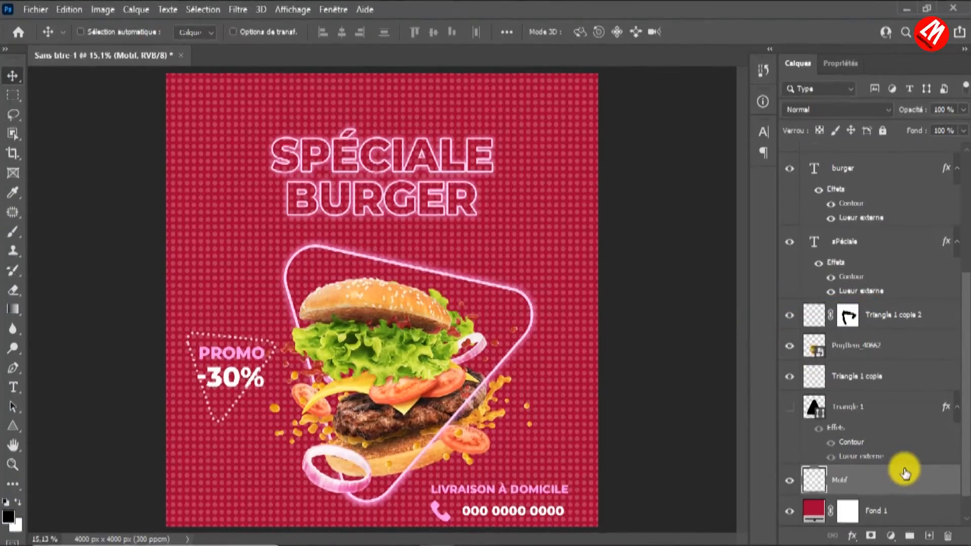
- Scale the Motif dot pattern to 55% and position it over the poster's upper left corner
{"action": "key", "text": "ctrl+j"}
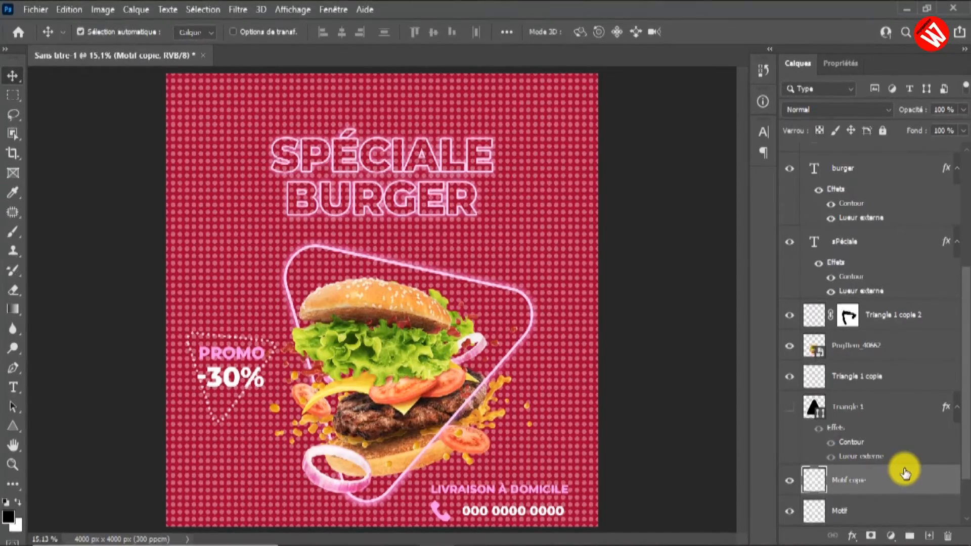
{"action": "key", "text": "Delete"}
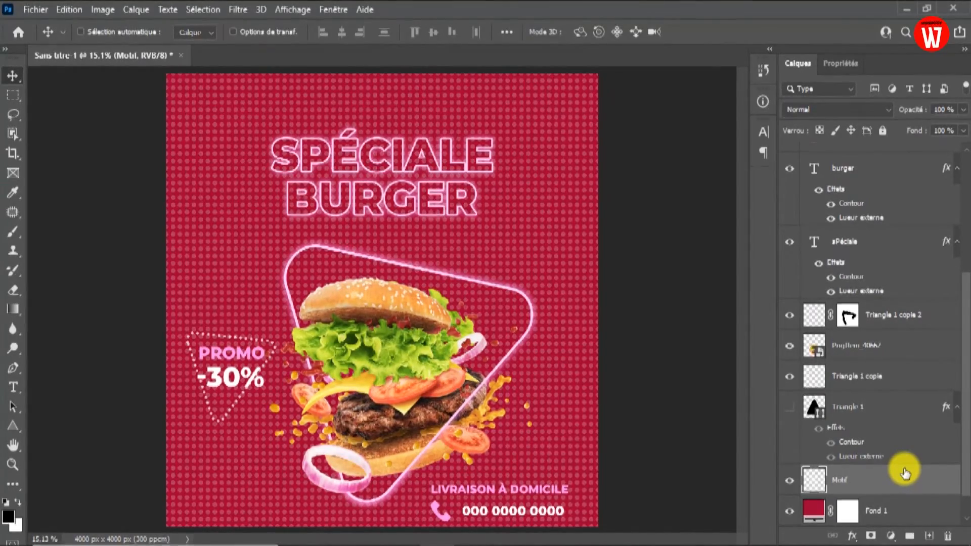
{"action": "key", "text": "ctrl+t"}
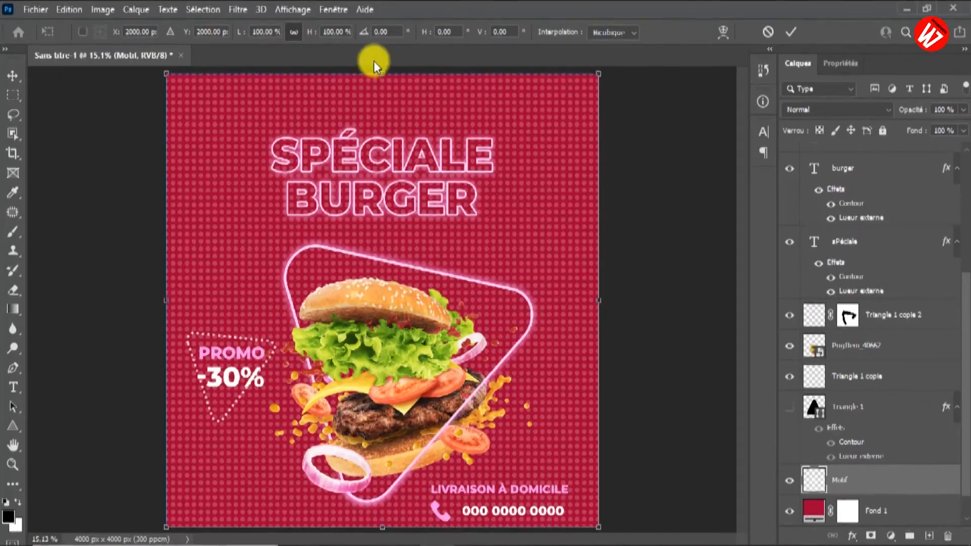
{"action": "left_click_drag", "start_coordinate": [386, 75], "coordinate": [406, 291]}
{"action": "left_click_drag", "start_coordinate": [477, 319], "coordinate": [358, 117]}
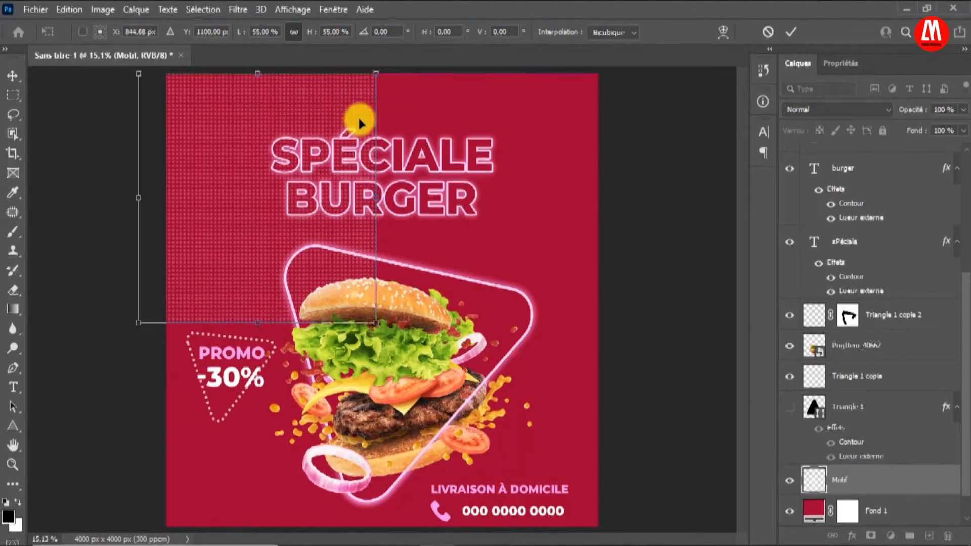
{"action": "key", "text": "Return"}
- Duplicate the Motif layer and place the copy beside the original, over the poster's upper right corner
{"action": "key", "text": "ctrl+j"}
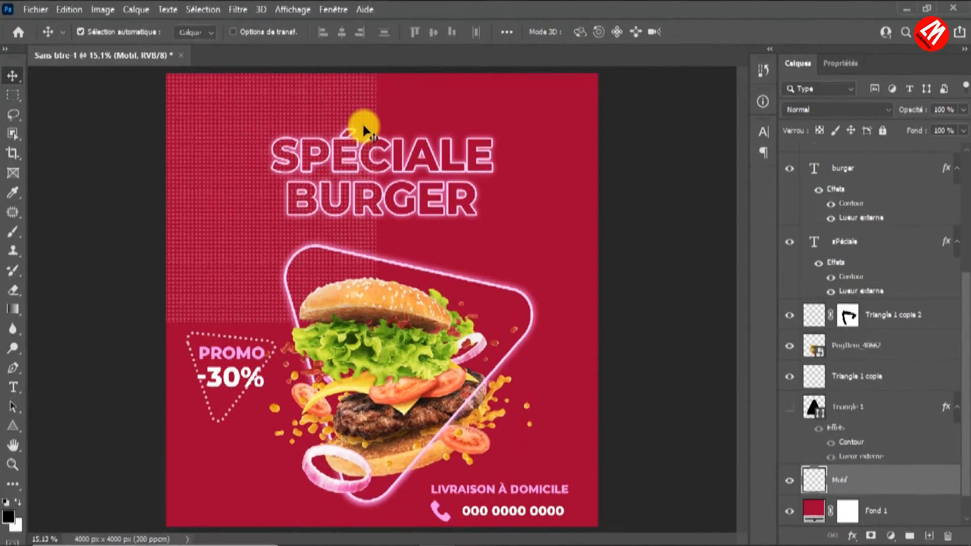
{"action": "left_click_drag", "start_coordinate": [233, 132], "coordinate": [439, 152]}
{"action": "left_click", "coordinate": [310, 141]}
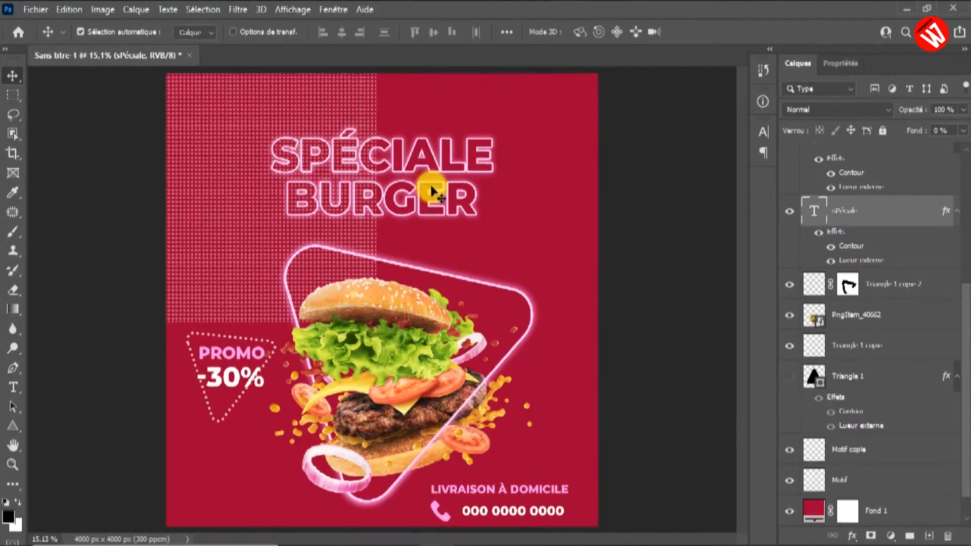
{"action": "left_click", "coordinate": [355, 94]}
{"action": "left_click_drag", "start_coordinate": [355, 92], "coordinate": [382, 110]}
{"action": "left_click_drag", "start_coordinate": [472, 114], "coordinate": [486, 115]}
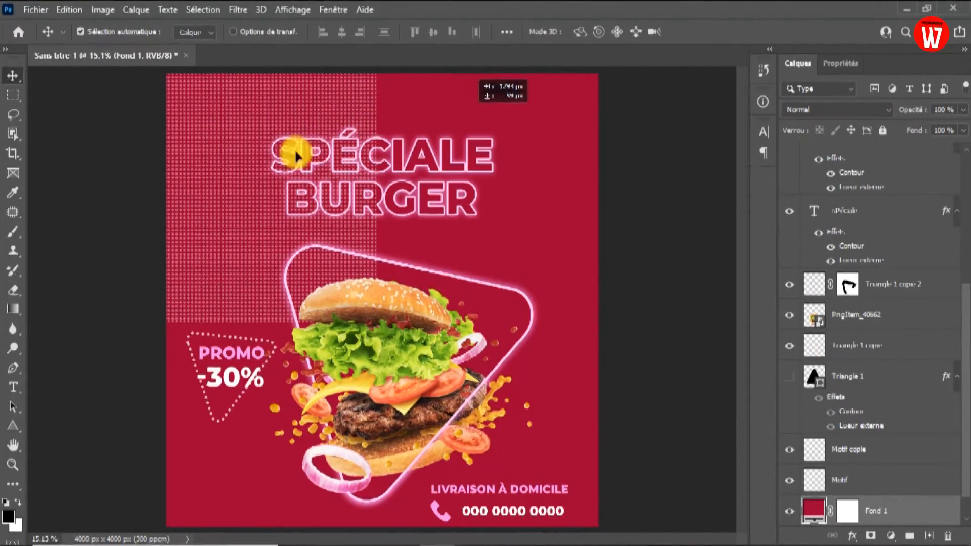
{"action": "left_click_drag", "start_coordinate": [266, 202], "coordinate": [406, 161]}
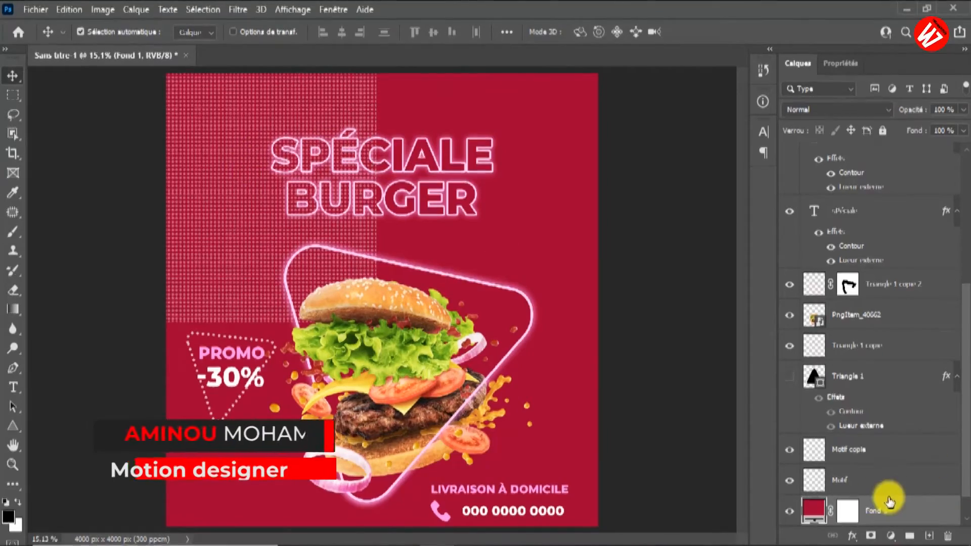
{"action": "left_click", "coordinate": [882, 457]}
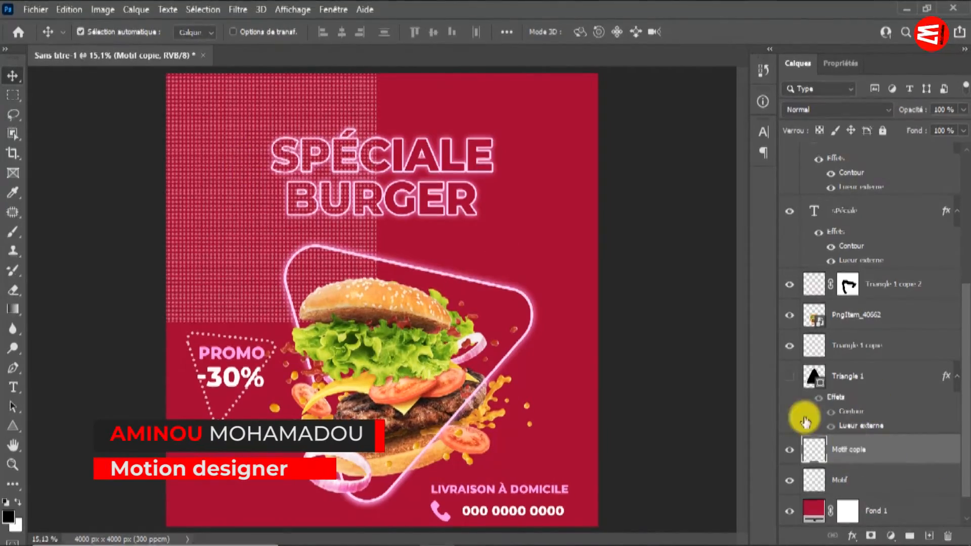
{"action": "left_click_drag", "start_coordinate": [251, 120], "coordinate": [554, 260]}
- Duplicate the upper-right dot pattern layer and try to move the copy downward
{"action": "key", "text": "ctrl+j"}
{"action": "left_click", "coordinate": [553, 262]}
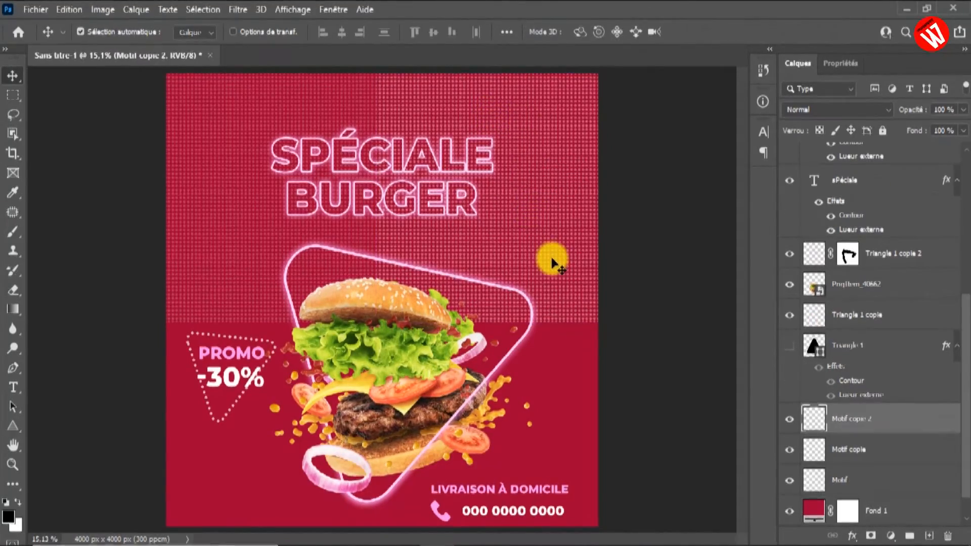
{"action": "mouse_move", "coordinate": [550, 322]}
{"action": "left_mouse_down"}
{"action": "mouse_move", "coordinate": [561, 457]}
{"action": "mouse_move", "coordinate": [551, 544]}
{"action": "mouse_move", "coordinate": [531, 321]}
{"action": "mouse_move", "coordinate": [553, 310]}
{"action": "left_mouse_up"}
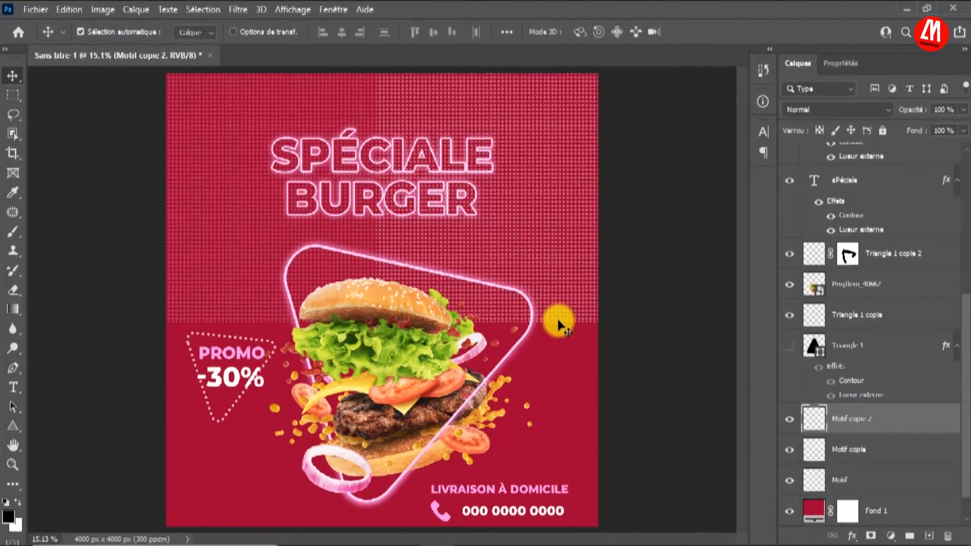
{"action": "left_click_drag", "start_coordinate": [555, 325], "coordinate": [558, 364]}
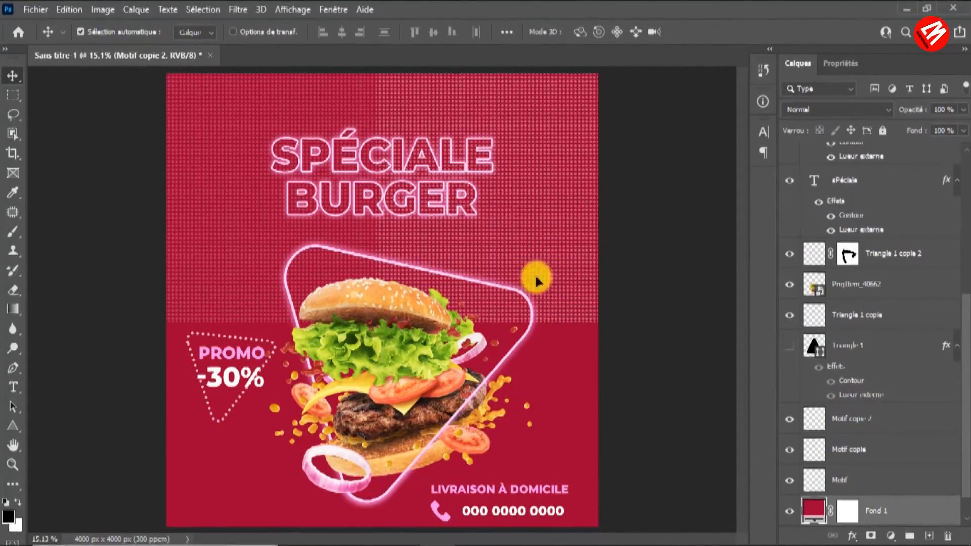
- Lock the Fond 1 layer and move Motif copie 2 down over the poster's lower right area
{"action": "left_click", "coordinate": [882, 130]}
{"action": "left_click_drag", "start_coordinate": [568, 223], "coordinate": [540, 257]}
{"action": "left_click", "coordinate": [634, 408]}
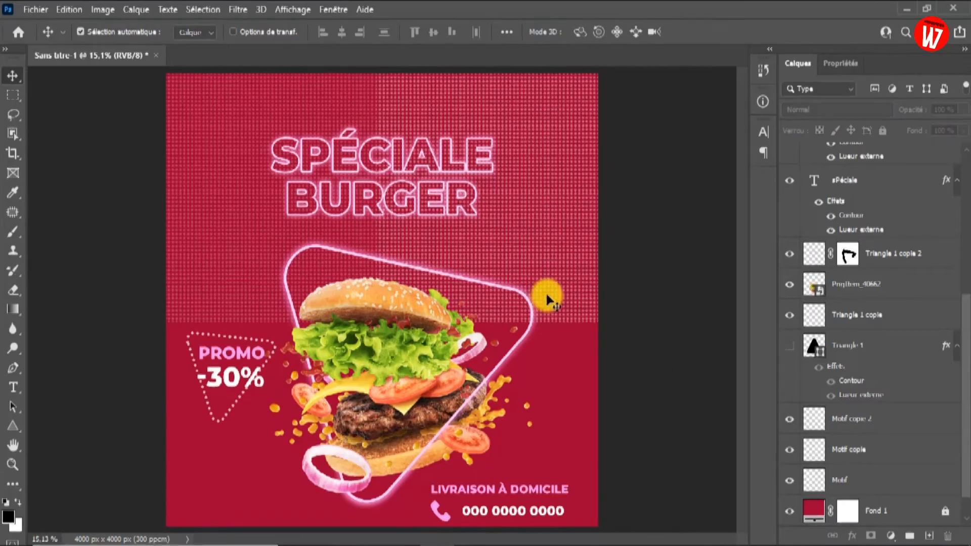
{"action": "left_click_drag", "start_coordinate": [552, 301], "coordinate": [540, 532]}
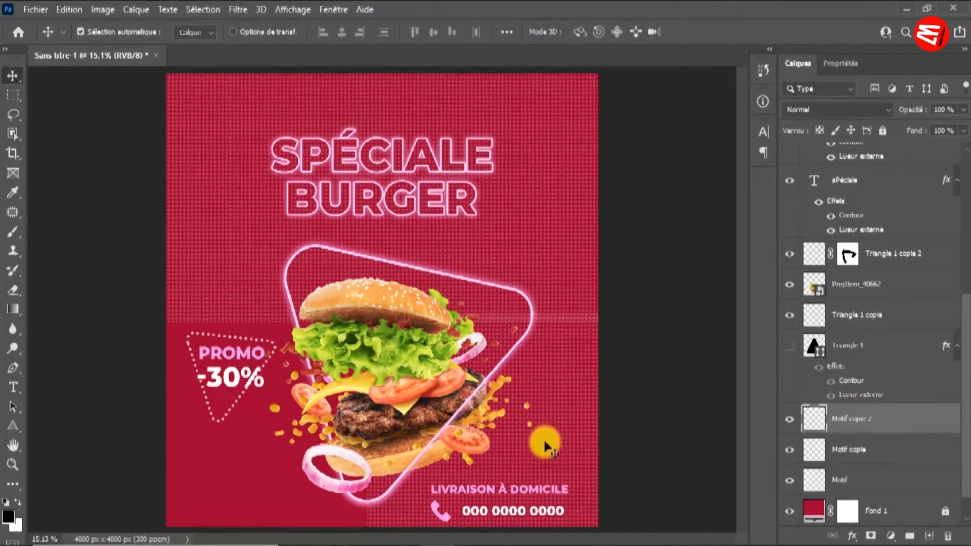
{"action": "left_click_drag", "start_coordinate": [551, 397], "coordinate": [500, 389]}
- Duplicate the lower-right dot pattern and place the copy over the poster's lower left area
{"action": "key", "text": "ctrl+j"}
{"action": "left_click", "coordinate": [571, 390]}
{"action": "left_click_drag", "start_coordinate": [568, 389], "coordinate": [334, 398]}
- Merge the Motif layer and its three copies into one layer
{"action": "scroll", "coordinate": [898, 453], "scroll_direction": "down", "scroll_amount": 2}
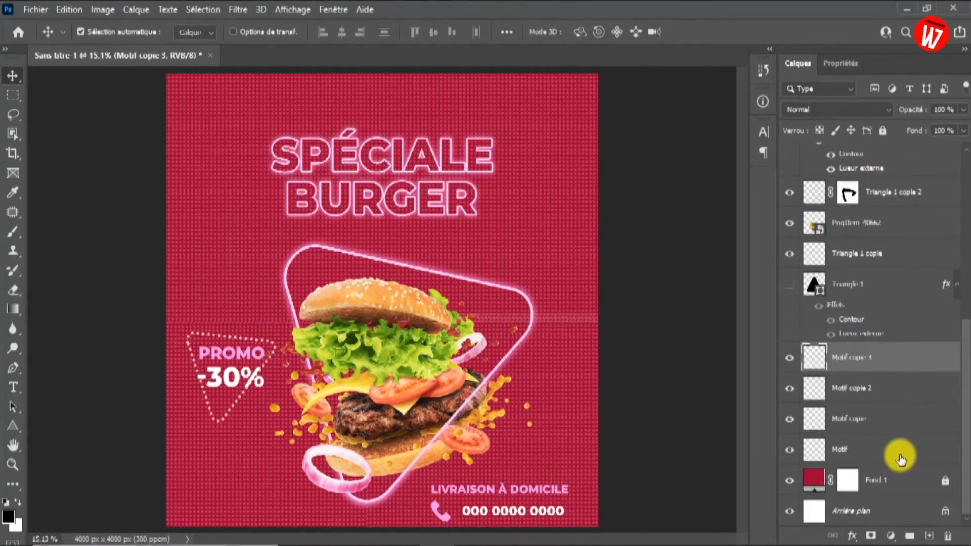
{"action": "left_click", "coordinate": [889, 450], "text": "ctrl"}
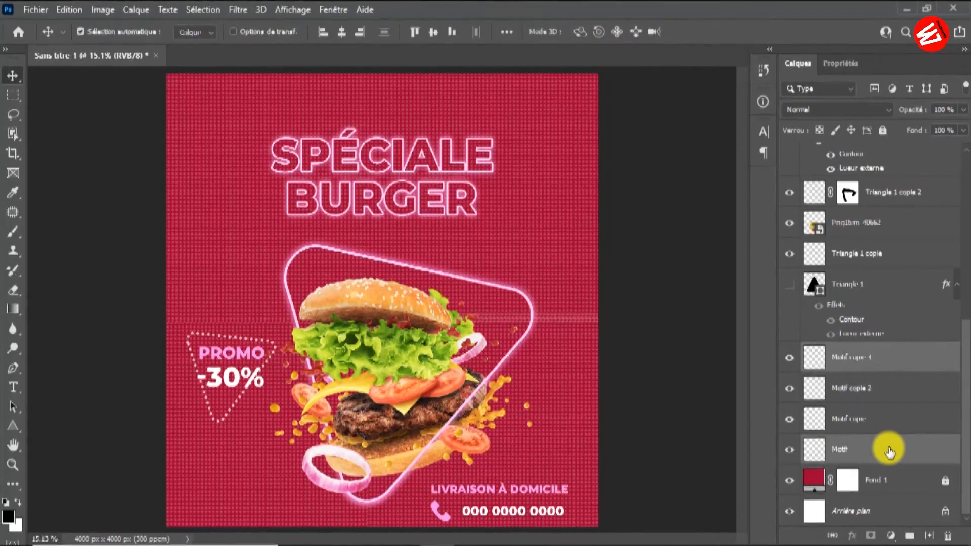
{"action": "left_click", "coordinate": [910, 416], "text": "ctrl"}
{"action": "left_click", "coordinate": [902, 388], "text": "ctrl"}
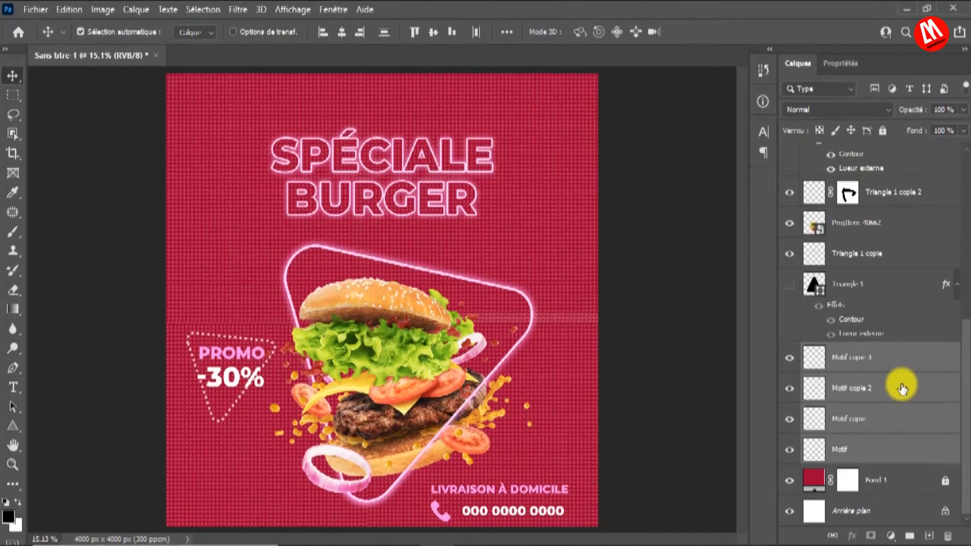
{"action": "key", "text": "ctrl+e"}
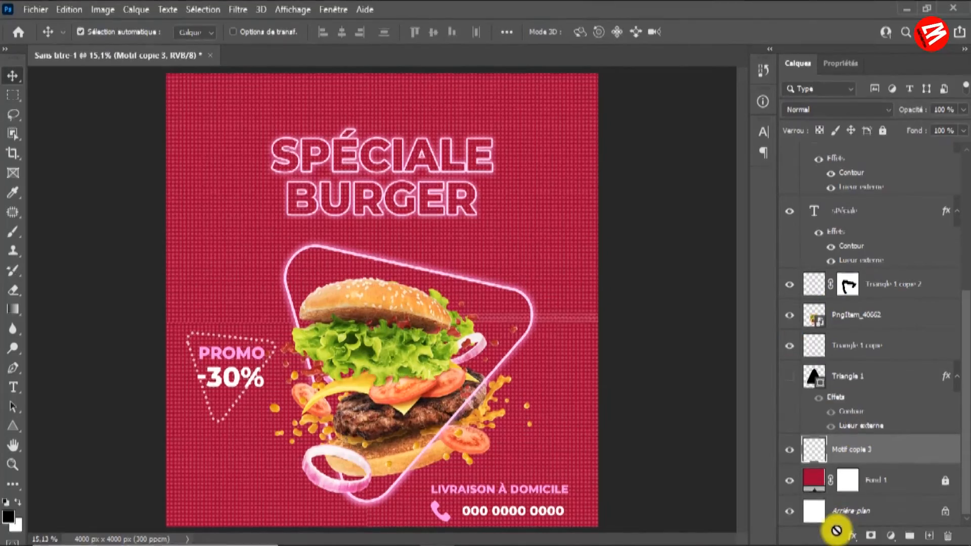
- Add a layer mask to Motif copie 3 and set up a soft round brush of about 1397 px
{"action": "left_click", "coordinate": [871, 535]}
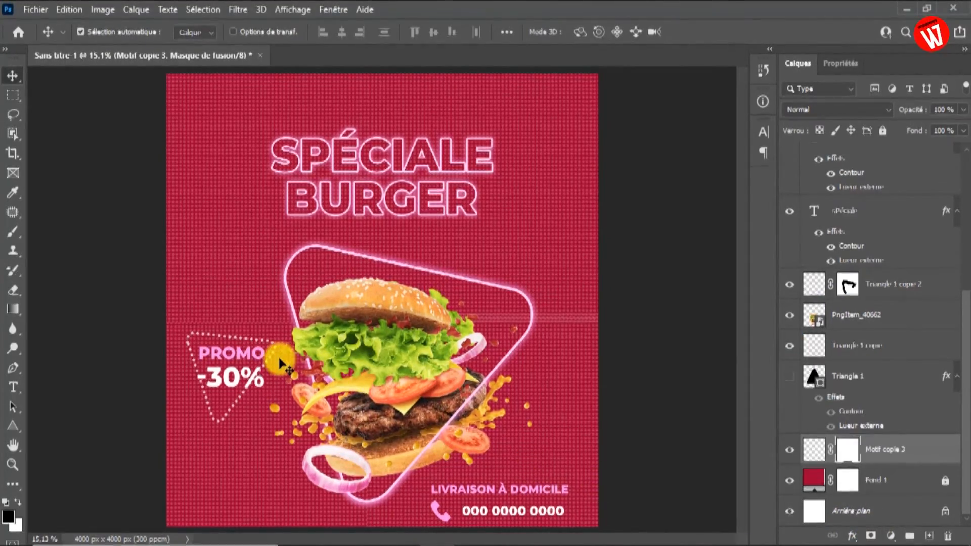
{"action": "key", "text": "b"}
{"action": "left_click", "coordinate": [103, 33]}
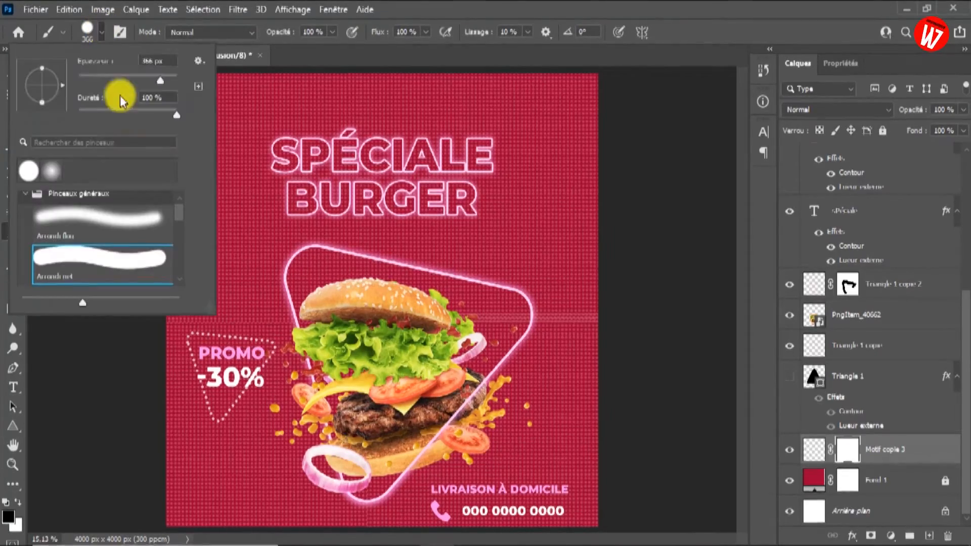
{"action": "left_click", "coordinate": [71, 217]}
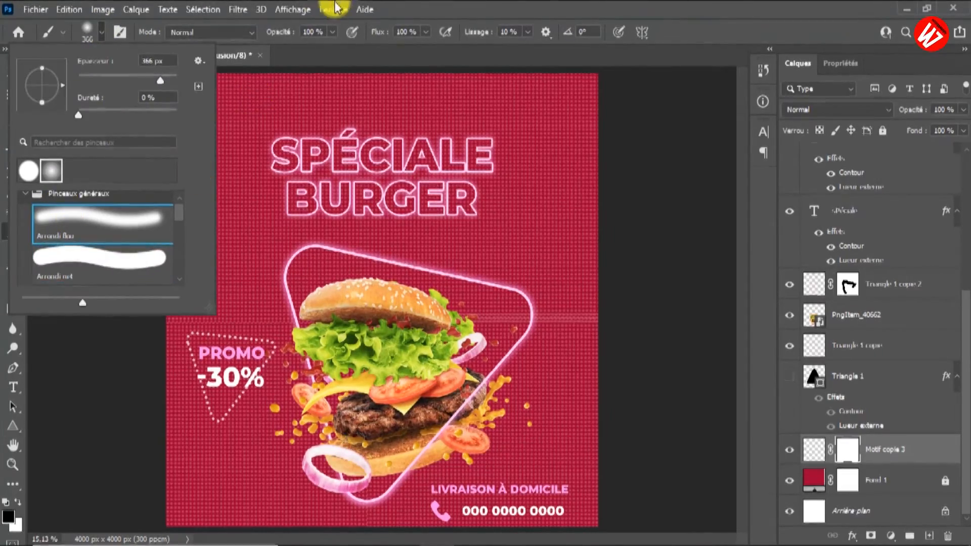
{"action": "left_click", "coordinate": [411, 3]}
{"action": "left_click_drag", "start_coordinate": [292, 395], "coordinate": [350, 386]}
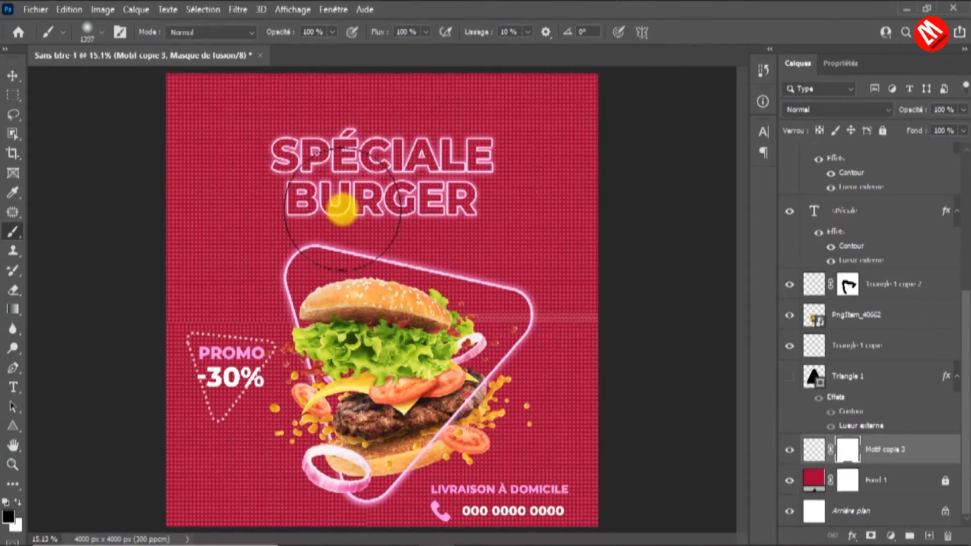
- Paint the mask black at 89% opacity and 93% flow to fade the dots around the title and burger
{"action": "left_click", "coordinate": [332, 32]}
{"action": "left_click", "coordinate": [326, 47]}
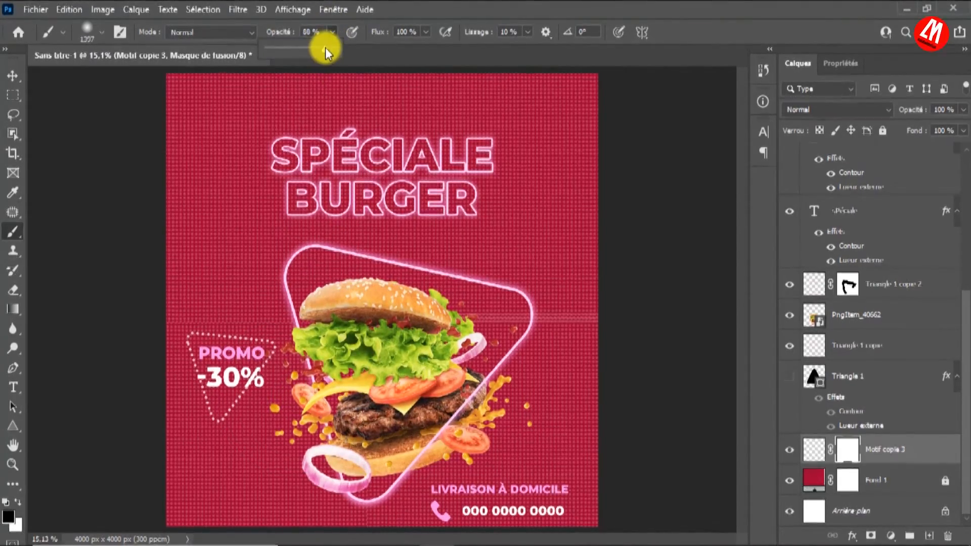
{"action": "left_click", "coordinate": [426, 32]}
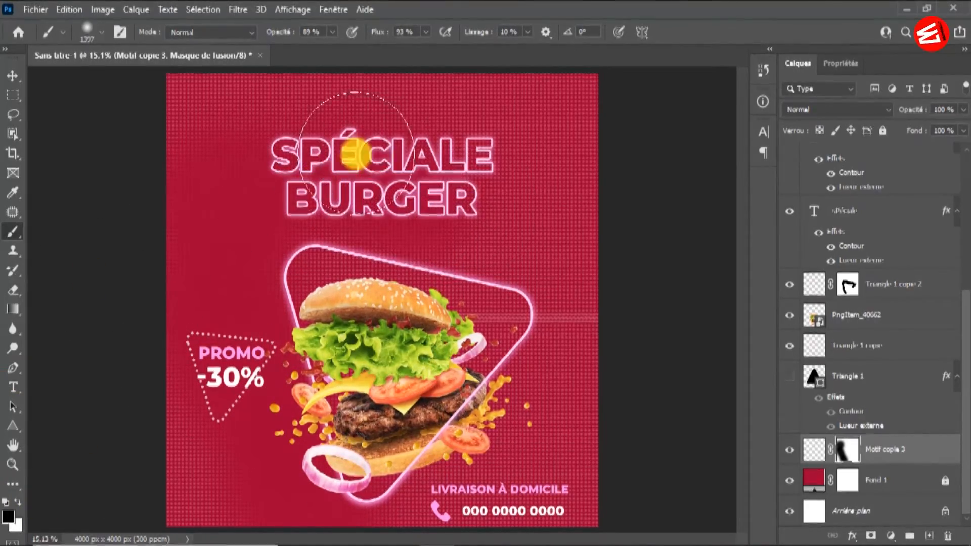
{"action": "mouse_move", "coordinate": [453, 171]}
{"action": "left_mouse_down"}
{"action": "mouse_move", "coordinate": [605, 284]}
{"action": "mouse_move", "coordinate": [518, 190]}
{"action": "left_mouse_up"}
{"action": "mouse_move", "coordinate": [585, 405]}
{"action": "left_mouse_down"}
{"action": "mouse_move", "coordinate": [569, 458]}
{"action": "mouse_move", "coordinate": [506, 514]}
{"action": "mouse_move", "coordinate": [533, 470]}
{"action": "mouse_move", "coordinate": [425, 521]}
{"action": "mouse_move", "coordinate": [458, 524]}
{"action": "mouse_move", "coordinate": [424, 527]}
{"action": "mouse_move", "coordinate": [572, 502]}
{"action": "mouse_move", "coordinate": [543, 512]}
{"action": "mouse_move", "coordinate": [609, 327]}
{"action": "mouse_move", "coordinate": [587, 351]}
{"action": "mouse_move", "coordinate": [219, 169]}
{"action": "mouse_move", "coordinate": [325, 113]}
{"action": "mouse_move", "coordinate": [386, 112]}
{"action": "mouse_move", "coordinate": [457, 130]}
{"action": "mouse_move", "coordinate": [500, 177]}
{"action": "mouse_move", "coordinate": [560, 202]}
{"action": "left_mouse_up"}
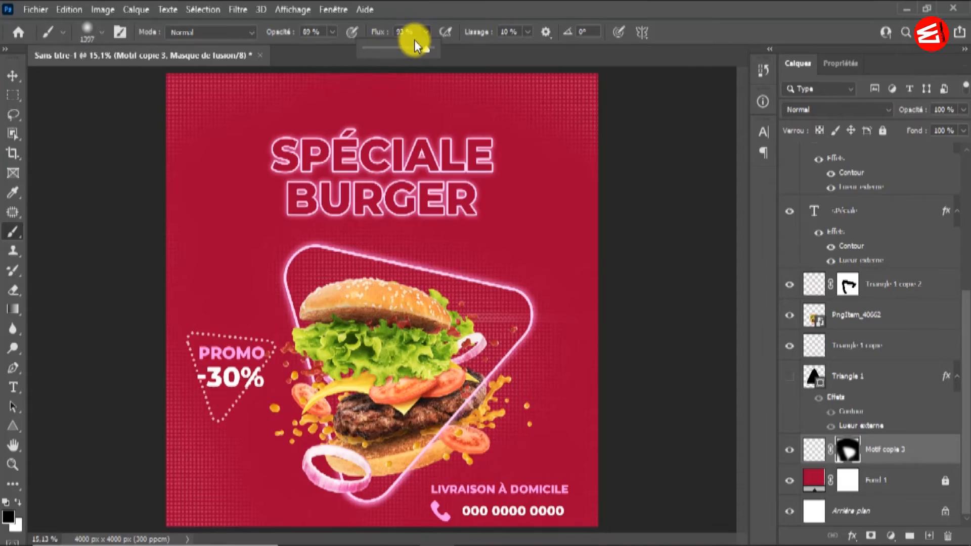
- Paint white on the mask at 64% opacity and flow to partly restore the dots around the poster
{"action": "left_click", "coordinate": [407, 50]}
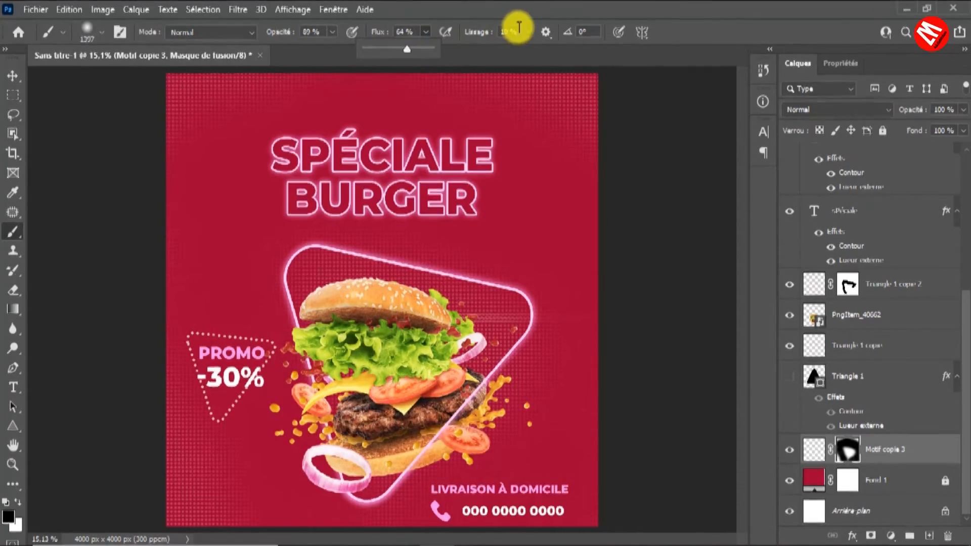
{"action": "left_click", "coordinate": [332, 31]}
{"action": "left_click_drag", "start_coordinate": [335, 51], "coordinate": [319, 51]}
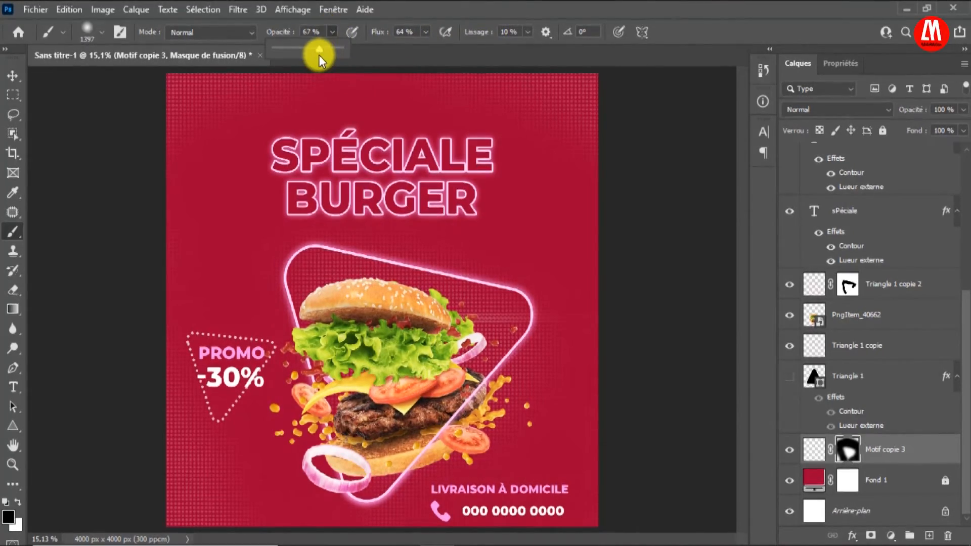
{"action": "left_click", "coordinate": [17, 504]}
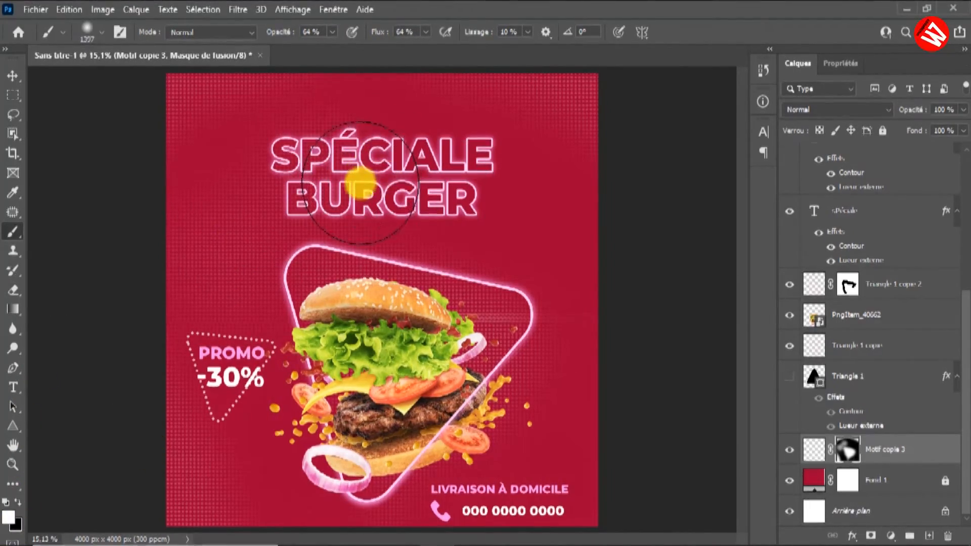
{"action": "mouse_move", "coordinate": [545, 218]}
{"action": "left_mouse_down"}
{"action": "mouse_move", "coordinate": [598, 265]}
{"action": "mouse_move", "coordinate": [592, 349]}
{"action": "left_mouse_up"}
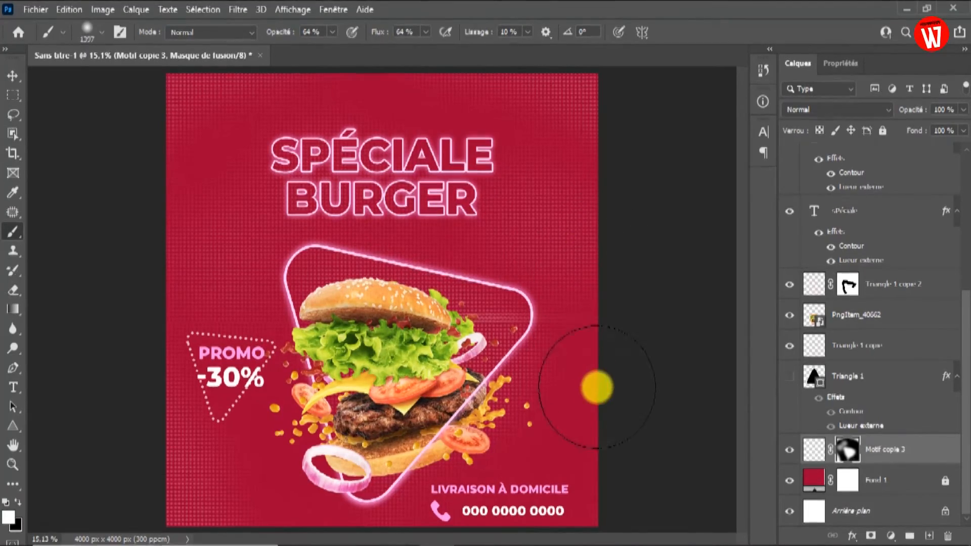
{"action": "mouse_move", "coordinate": [474, 468]}
{"action": "left_mouse_down"}
{"action": "mouse_move", "coordinate": [343, 477]}
{"action": "mouse_move", "coordinate": [289, 443]}
{"action": "mouse_move", "coordinate": [266, 388]}
{"action": "mouse_move", "coordinate": [323, 480]}
{"action": "left_mouse_up"}
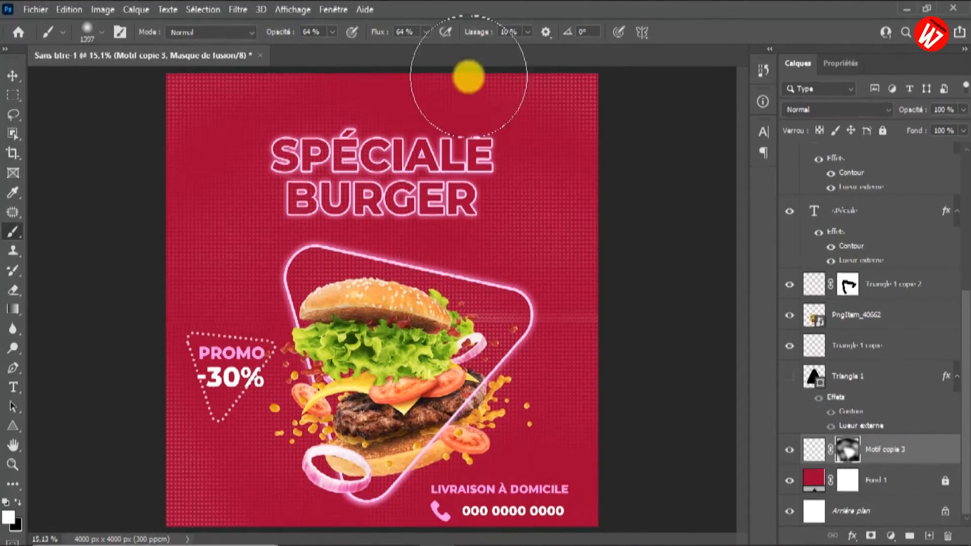
- Paint black on the mask at 45% opacity and 39% flow to soften the dots again
{"action": "left_click", "coordinate": [333, 32]}
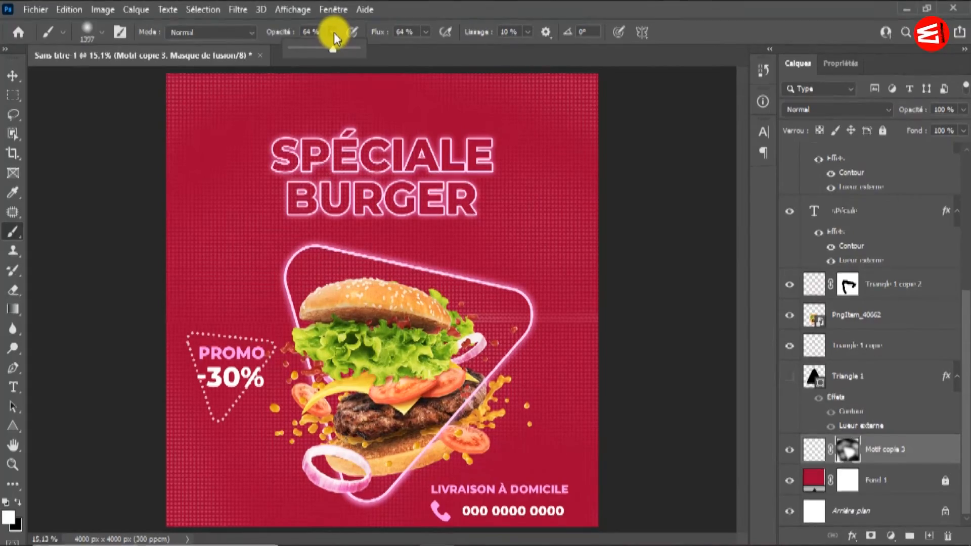
{"action": "left_click_drag", "start_coordinate": [334, 51], "coordinate": [320, 54]}
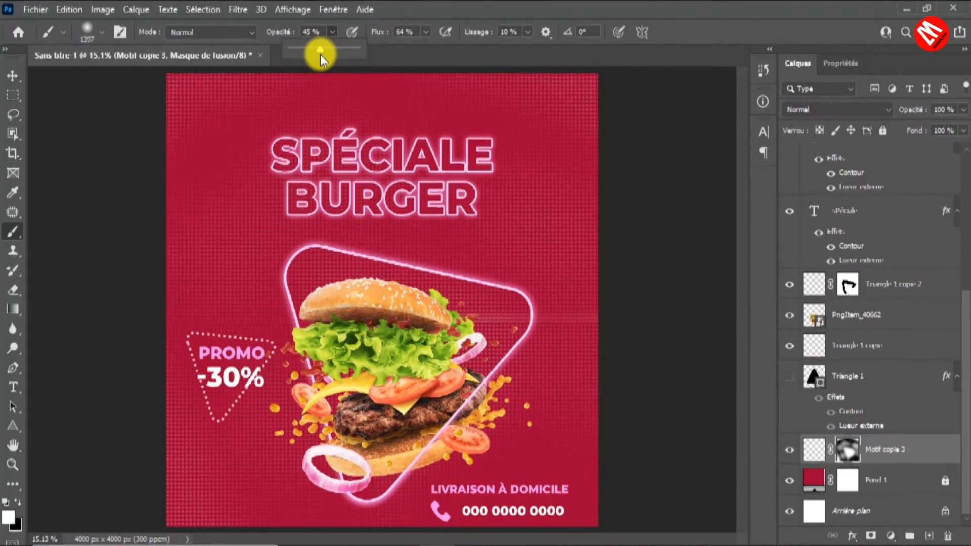
{"action": "left_click", "coordinate": [425, 32]}
{"action": "left_click_drag", "start_coordinate": [402, 52], "coordinate": [411, 50]}
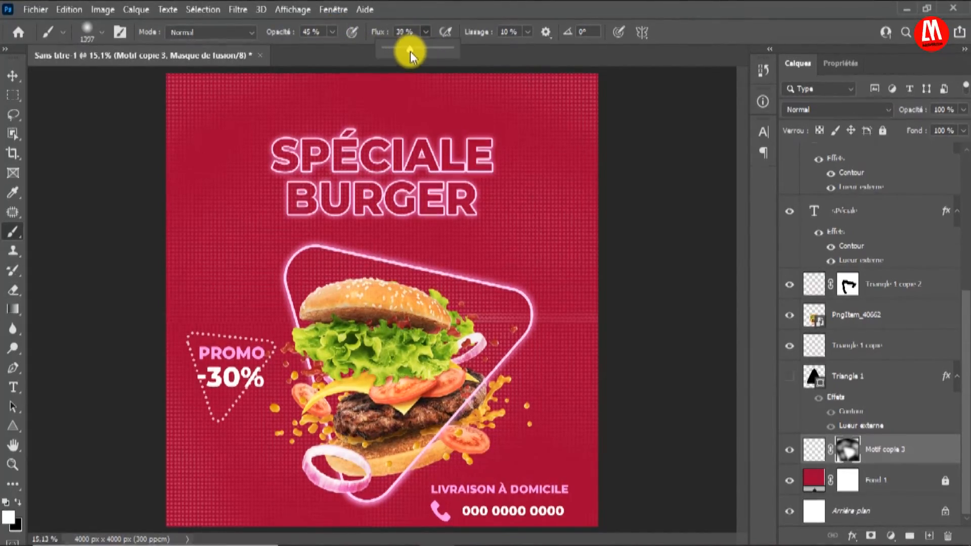
{"action": "left_click", "coordinate": [18, 503]}
{"action": "mouse_move", "coordinate": [228, 248]}
{"action": "left_mouse_down"}
{"action": "mouse_move", "coordinate": [216, 329]}
{"action": "mouse_move", "coordinate": [192, 235]}
{"action": "mouse_move", "coordinate": [260, 359]}
{"action": "mouse_move", "coordinate": [232, 311]}
{"action": "mouse_move", "coordinate": [226, 196]}
{"action": "mouse_move", "coordinate": [290, 187]}
{"action": "mouse_move", "coordinate": [482, 204]}
{"action": "mouse_move", "coordinate": [359, 181]}
{"action": "mouse_move", "coordinate": [533, 308]}
{"action": "mouse_move", "coordinate": [527, 281]}
{"action": "mouse_move", "coordinate": [574, 414]}
{"action": "mouse_move", "coordinate": [551, 395]}
{"action": "mouse_move", "coordinate": [551, 330]}
{"action": "mouse_move", "coordinate": [566, 362]}
{"action": "mouse_move", "coordinate": [533, 403]}
{"action": "mouse_move", "coordinate": [560, 391]}
{"action": "mouse_move", "coordinate": [307, 536]}
{"action": "mouse_move", "coordinate": [231, 461]}
{"action": "mouse_move", "coordinate": [177, 354]}
{"action": "mouse_move", "coordinate": [324, 527]}
{"action": "mouse_move", "coordinate": [254, 518]}
{"action": "mouse_move", "coordinate": [189, 400]}
{"action": "mouse_move", "coordinate": [271, 502]}
{"action": "mouse_move", "coordinate": [239, 457]}
{"action": "mouse_move", "coordinate": [282, 499]}
{"action": "mouse_move", "coordinate": [210, 379]}
{"action": "mouse_move", "coordinate": [187, 274]}
{"action": "mouse_move", "coordinate": [231, 124]}
{"action": "mouse_move", "coordinate": [260, 143]}
{"action": "mouse_move", "coordinate": [461, 169]}
{"action": "mouse_move", "coordinate": [439, 167]}
{"action": "left_mouse_up"}
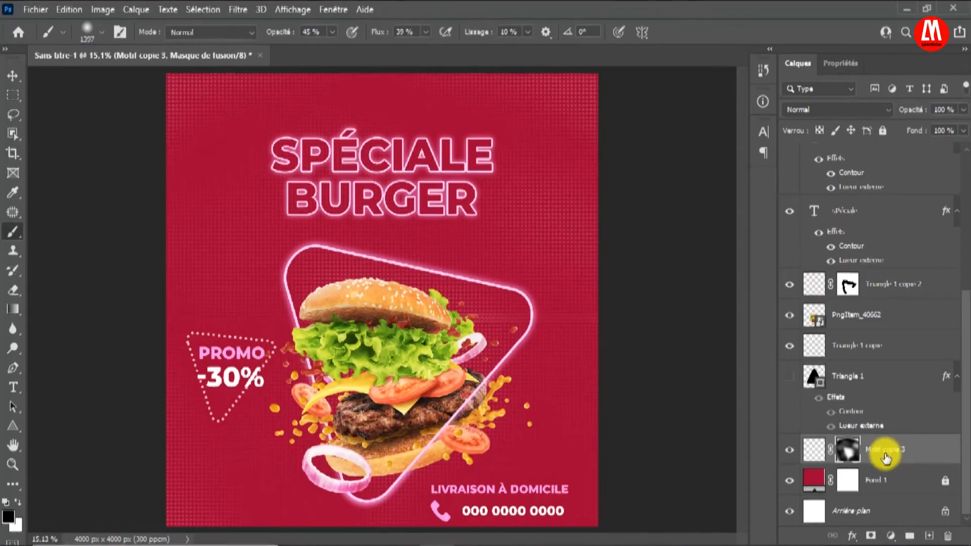
- Add a reversed black-to-transparent radial gradient fill layer above Motif copie 3, with its scale set to 120%
{"action": "left_click", "coordinate": [890, 536]}
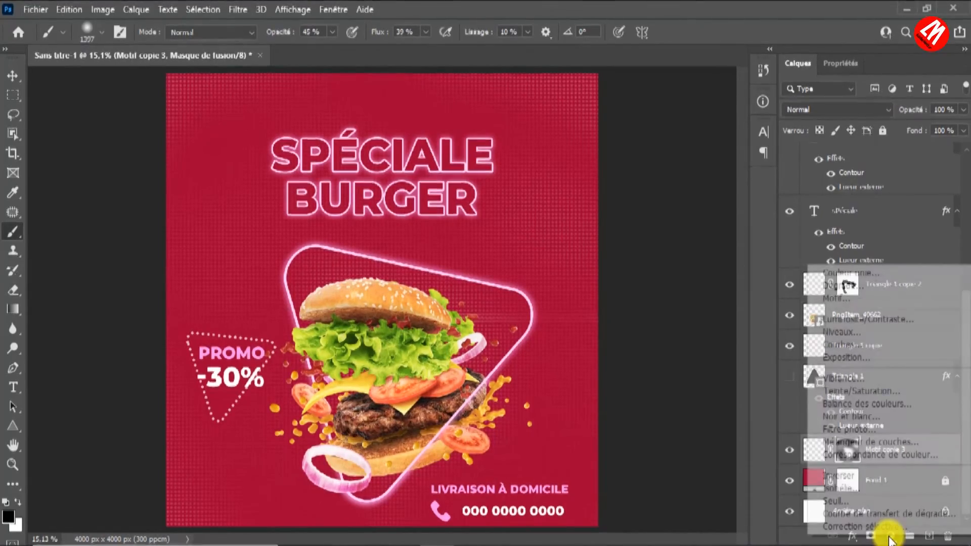
{"action": "left_click", "coordinate": [839, 286]}
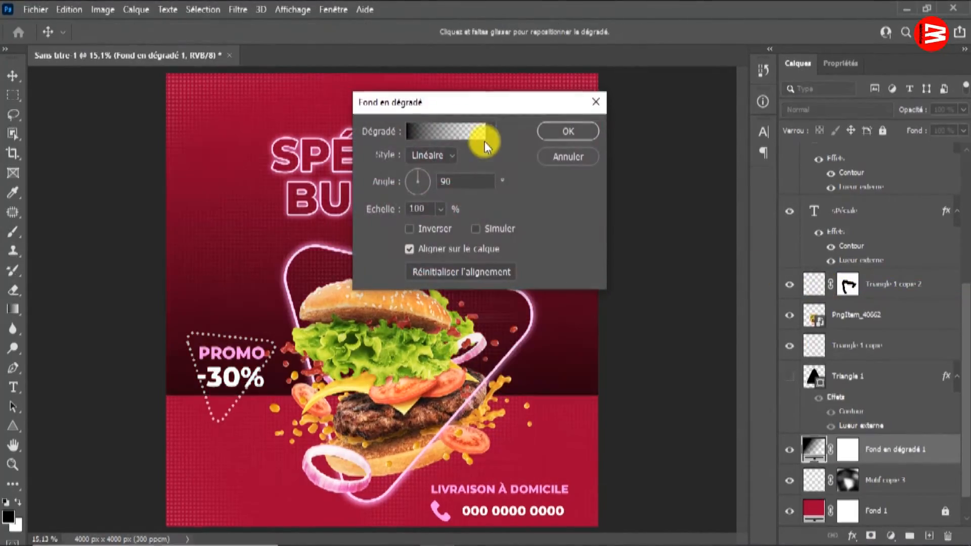
{"action": "left_click", "coordinate": [445, 154]}
{"action": "left_click", "coordinate": [430, 182]}
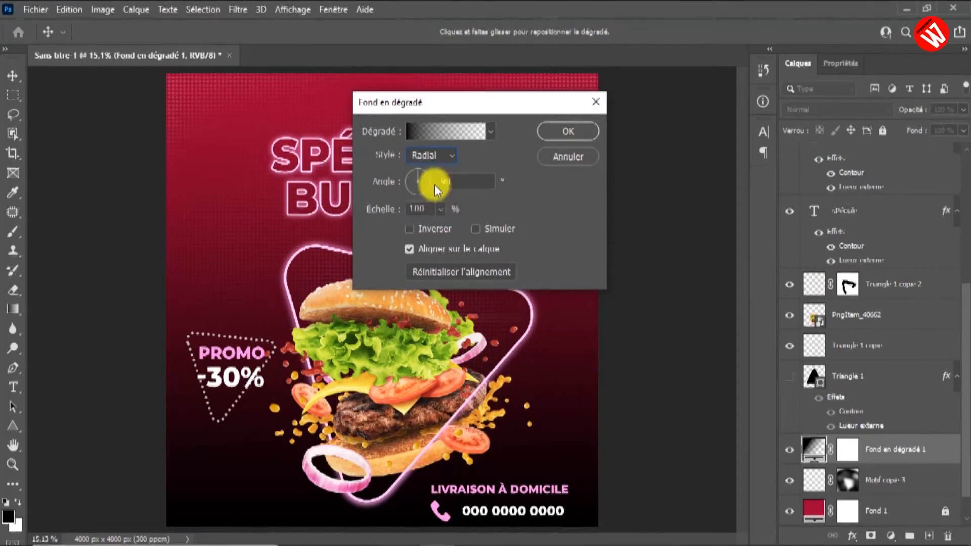
{"action": "left_click", "coordinate": [422, 208]}
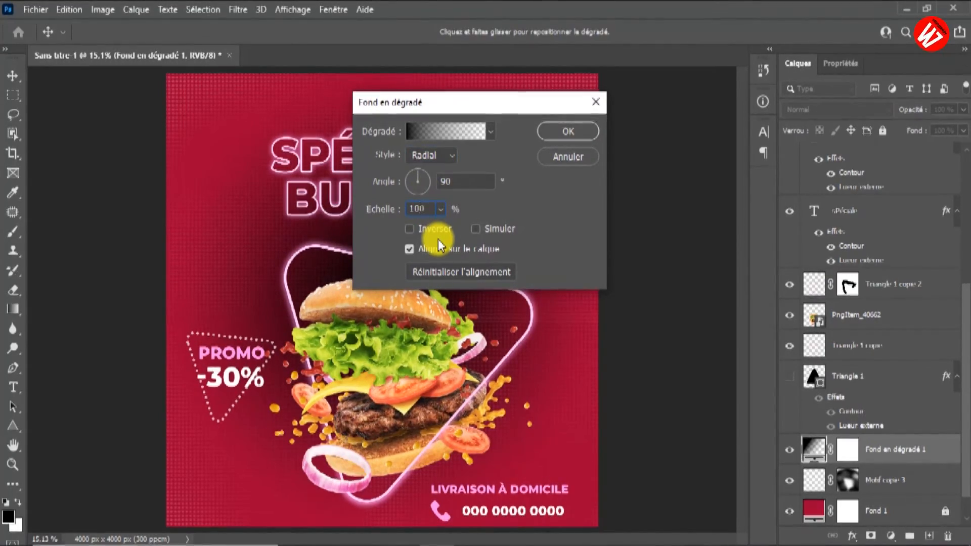
{"action": "key", "text": "BackSpace"}
{"action": "type", "text": "2"}
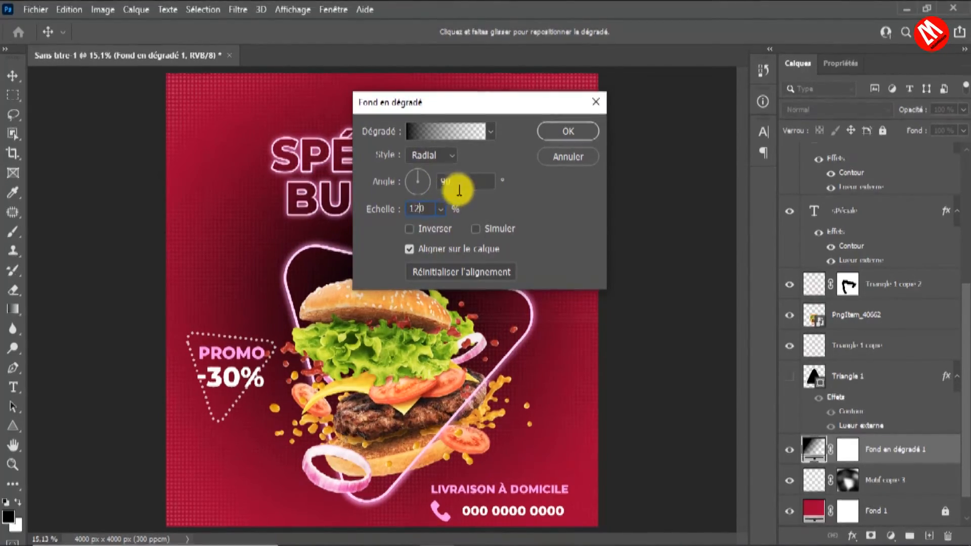
{"action": "left_click", "coordinate": [409, 230]}
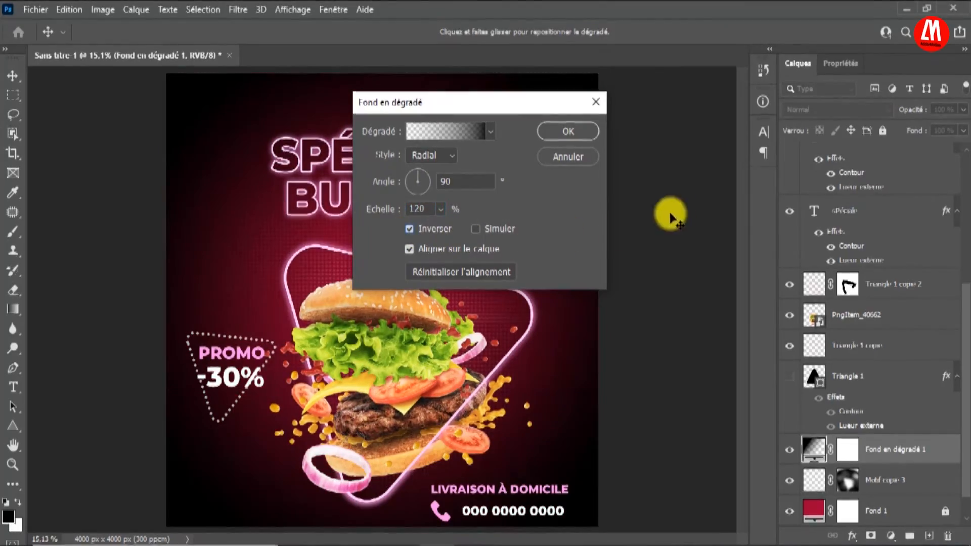
{"action": "left_click", "coordinate": [566, 128]}
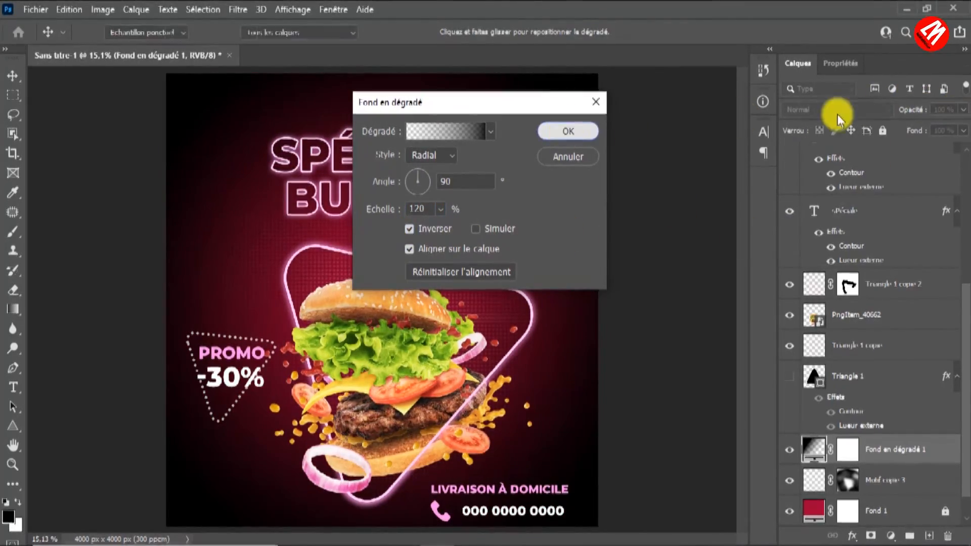
- Reduce the opacity of the gradient fill layer to 55%
{"action": "key", "text": "b"}
{"action": "left_click", "coordinate": [963, 110]}
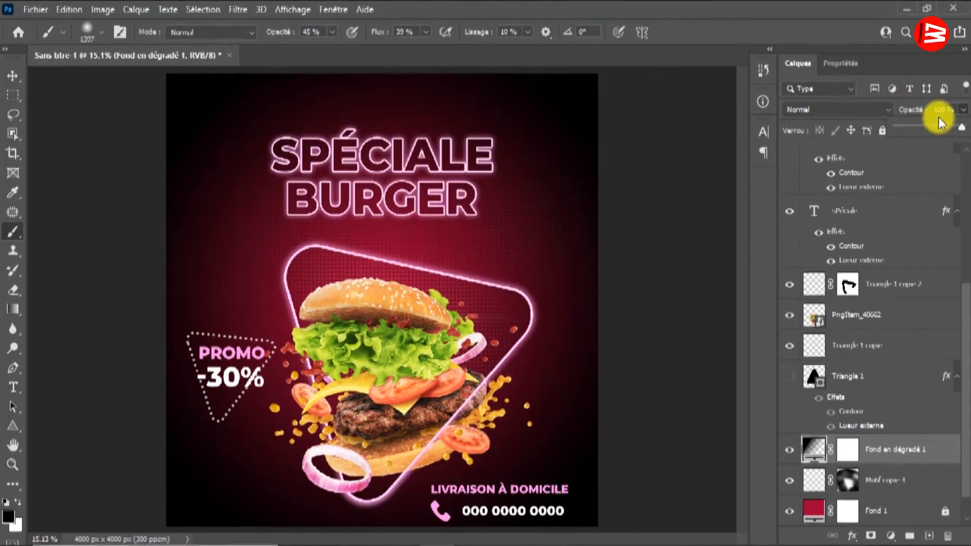
{"action": "left_click", "coordinate": [936, 124]}
{"action": "left_click_drag", "start_coordinate": [936, 125], "coordinate": [933, 127]}
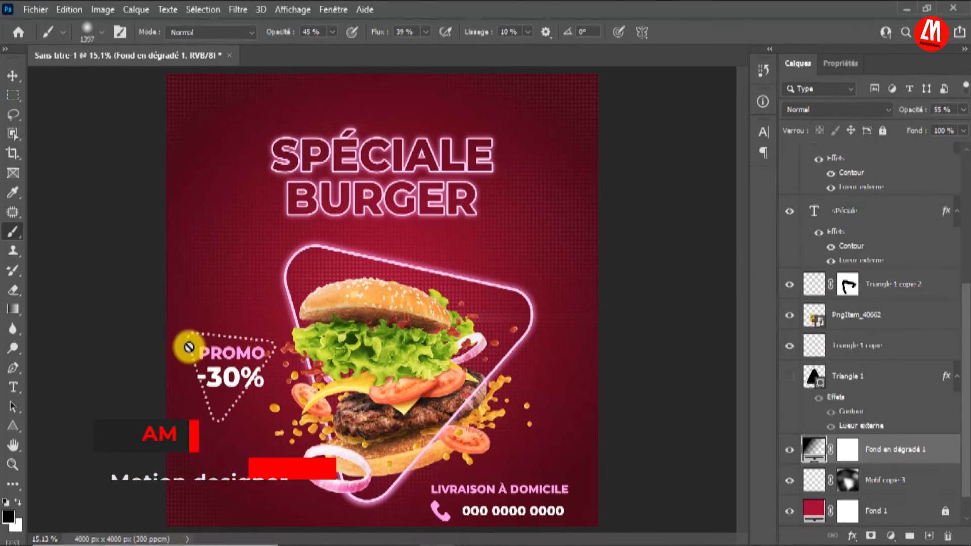
- Lower the opacity of the dotted Triangle 2 around the promo text to 15%
{"action": "scroll", "coordinate": [906, 298], "scroll_direction": "up", "scroll_amount": 5}
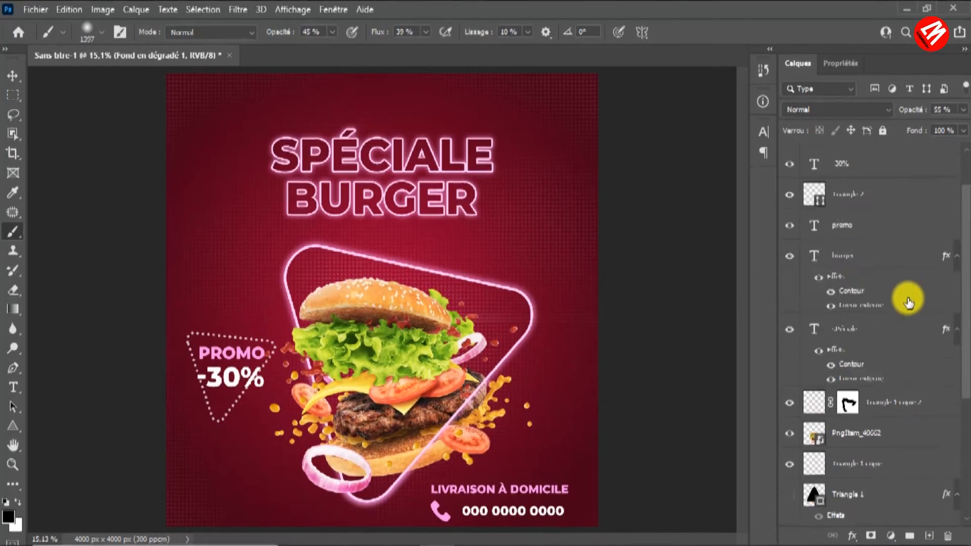
{"action": "left_click", "coordinate": [890, 199]}
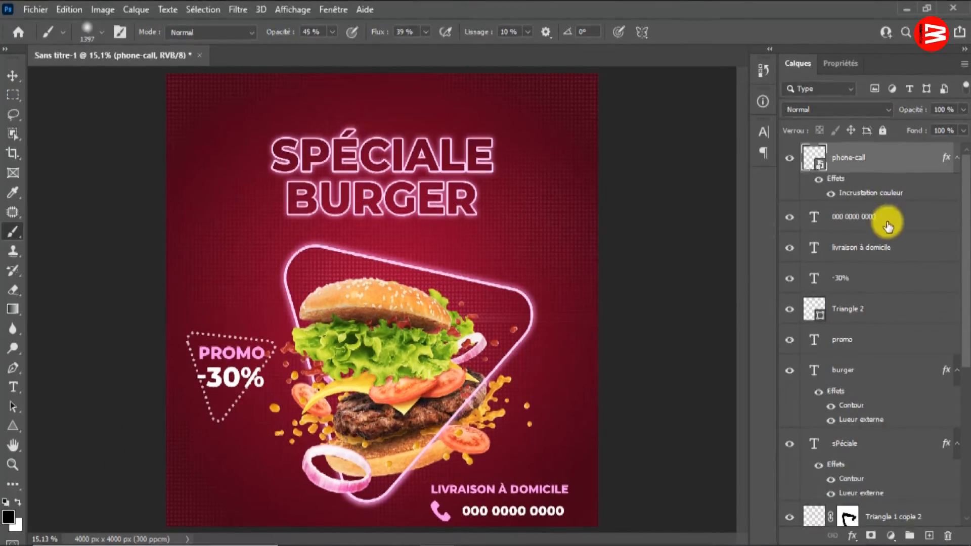
{"action": "left_click", "coordinate": [871, 311]}
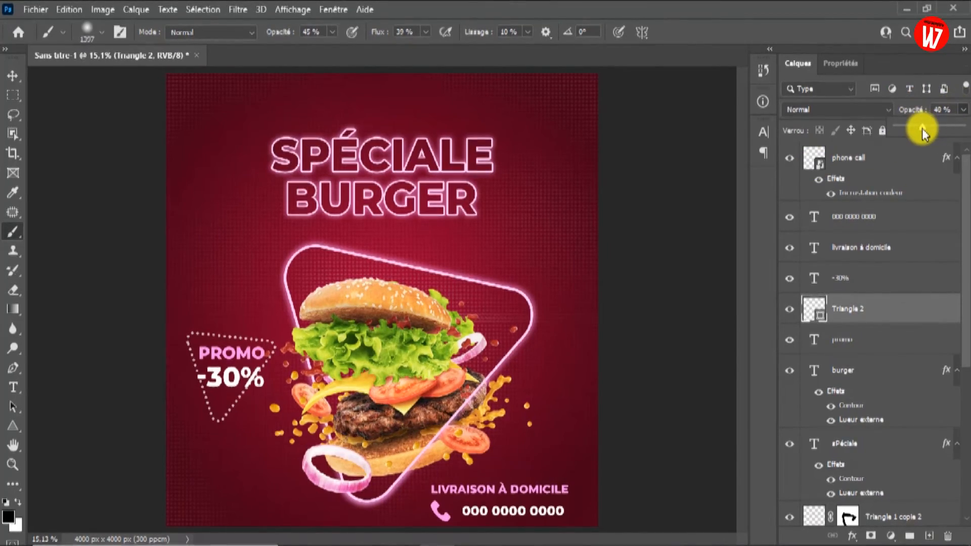
{"action": "left_click_drag", "start_coordinate": [922, 128], "coordinate": [906, 138]}
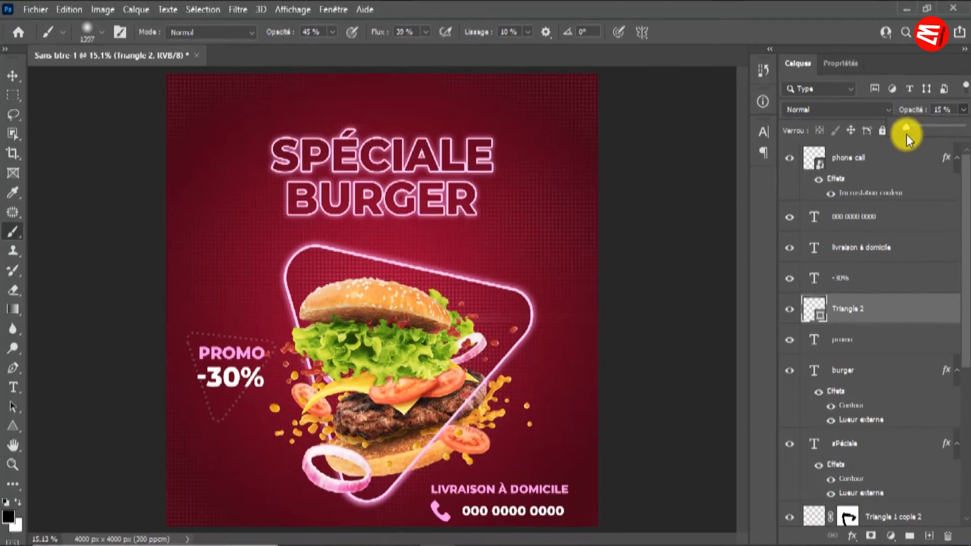